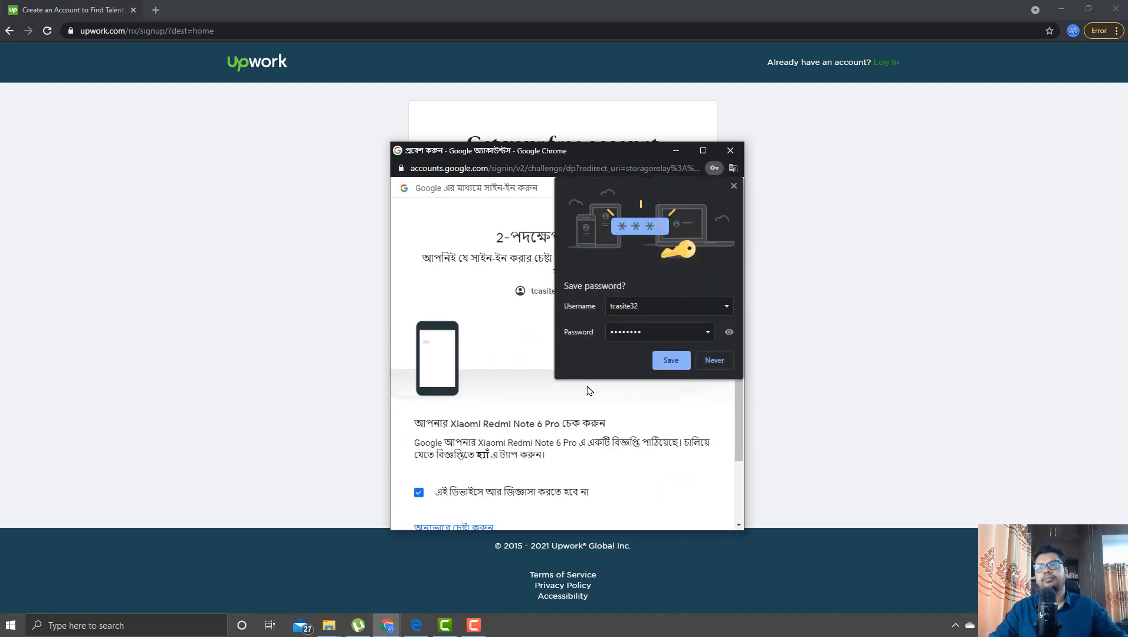
- Decline Chrome's offer to save the Google sign-in password
left_click(714, 361)
scroll(661, 374, "down", 2)
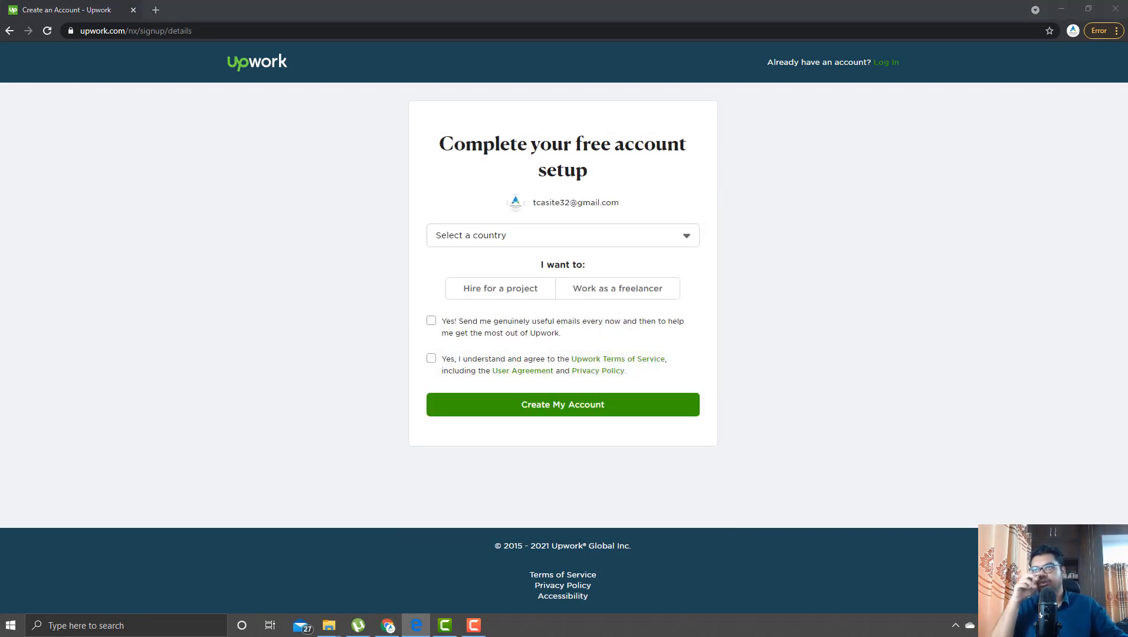
- Choose United States as the country and sign up to work as a freelancer
left_click(659, 239)
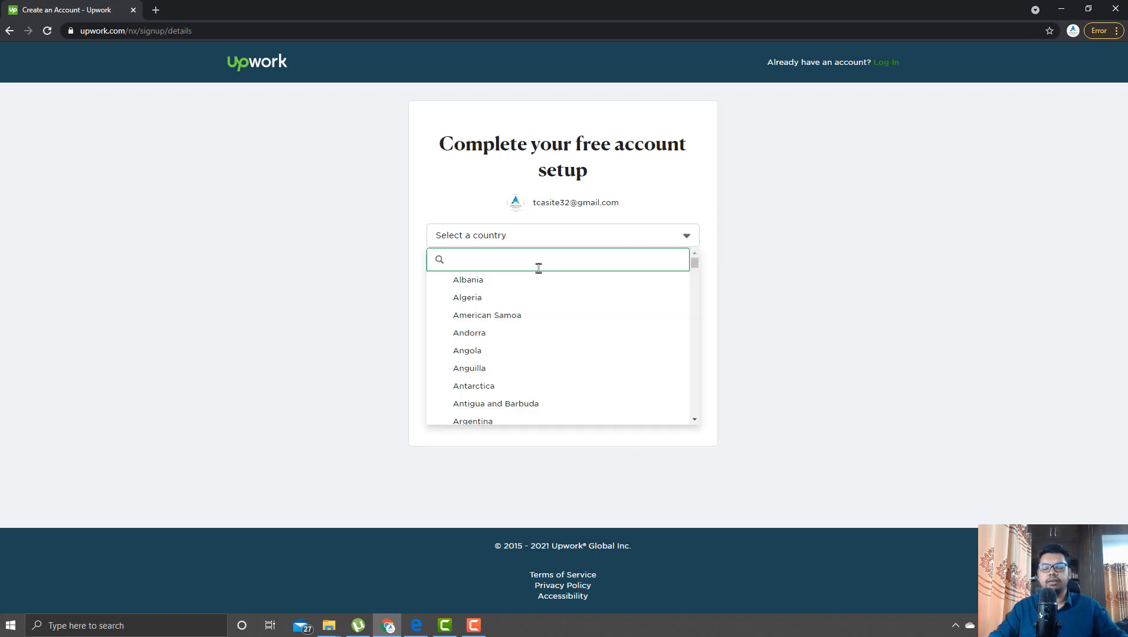
type("u")
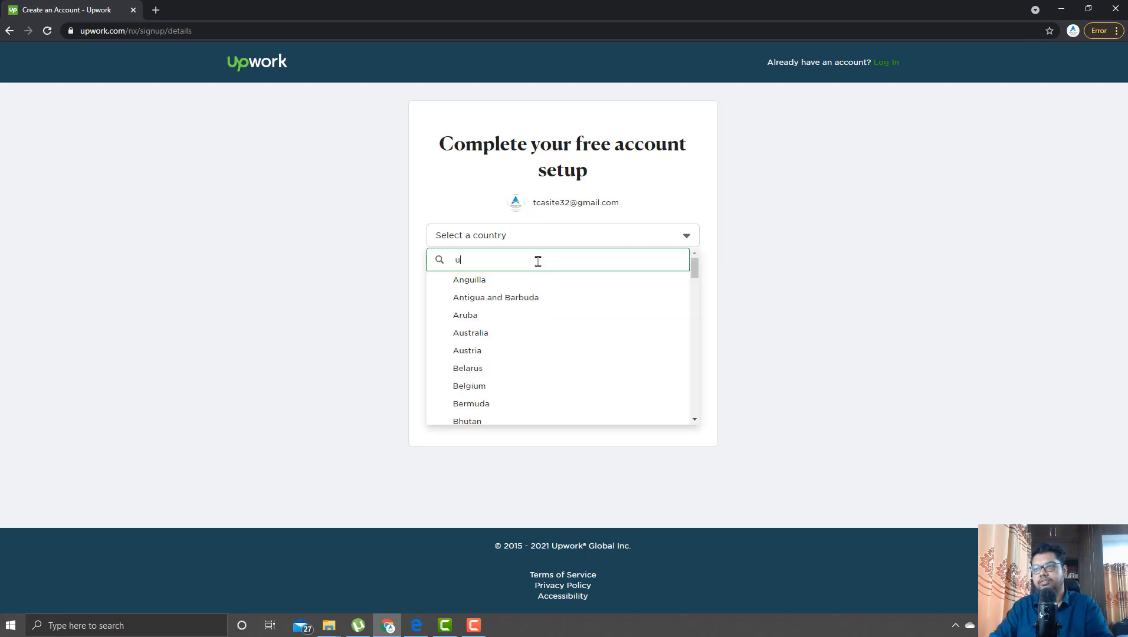
type("ni")
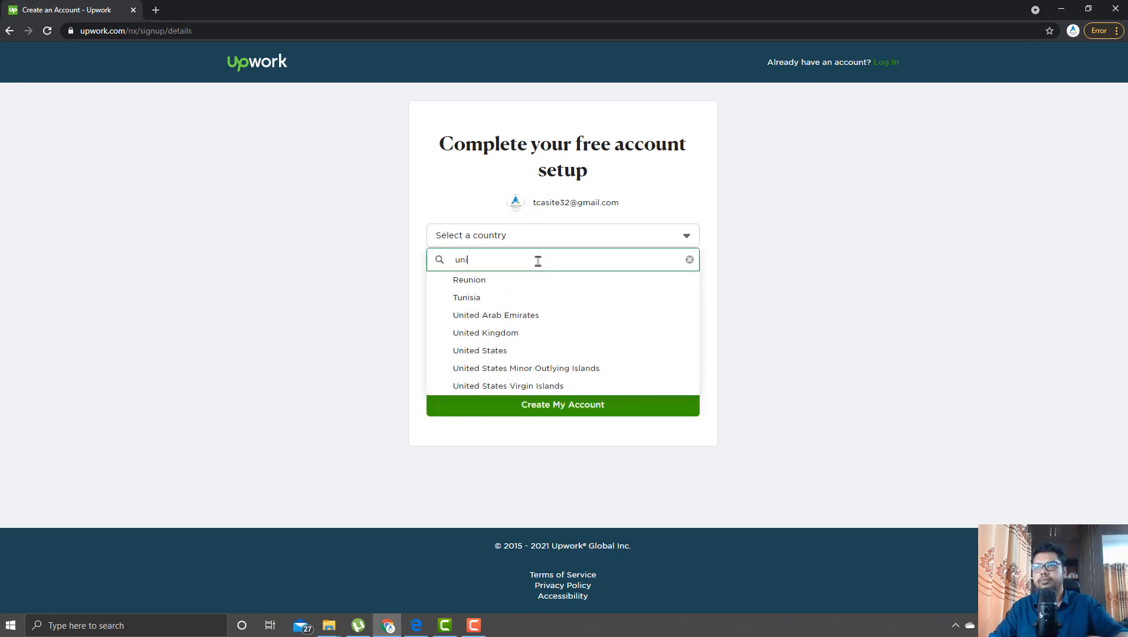
left_click(505, 352)
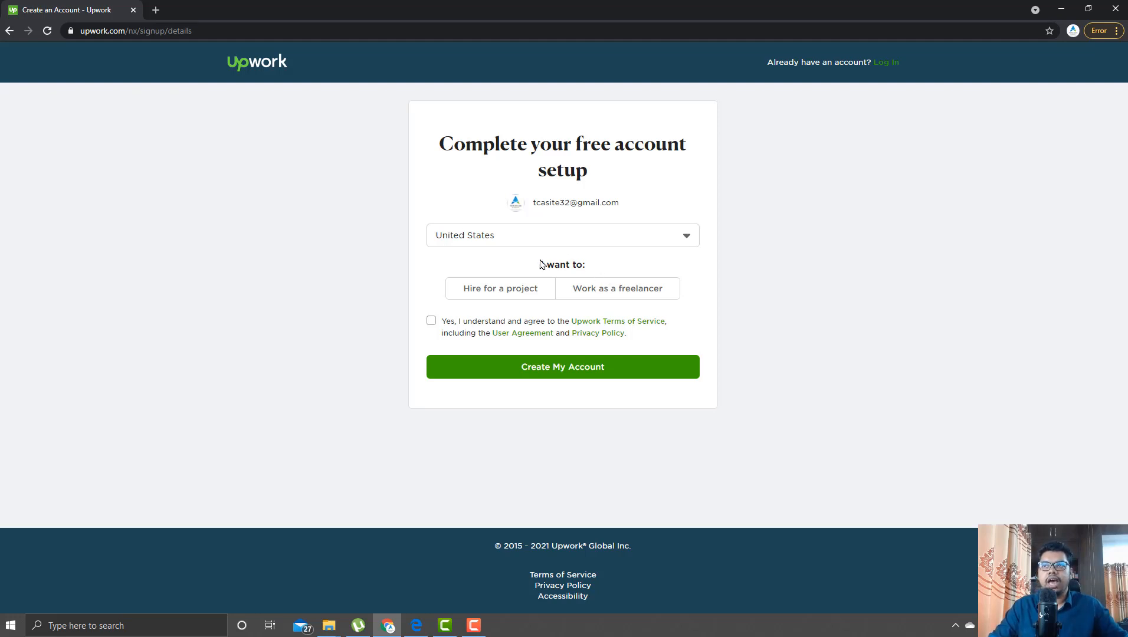
left_click(590, 288)
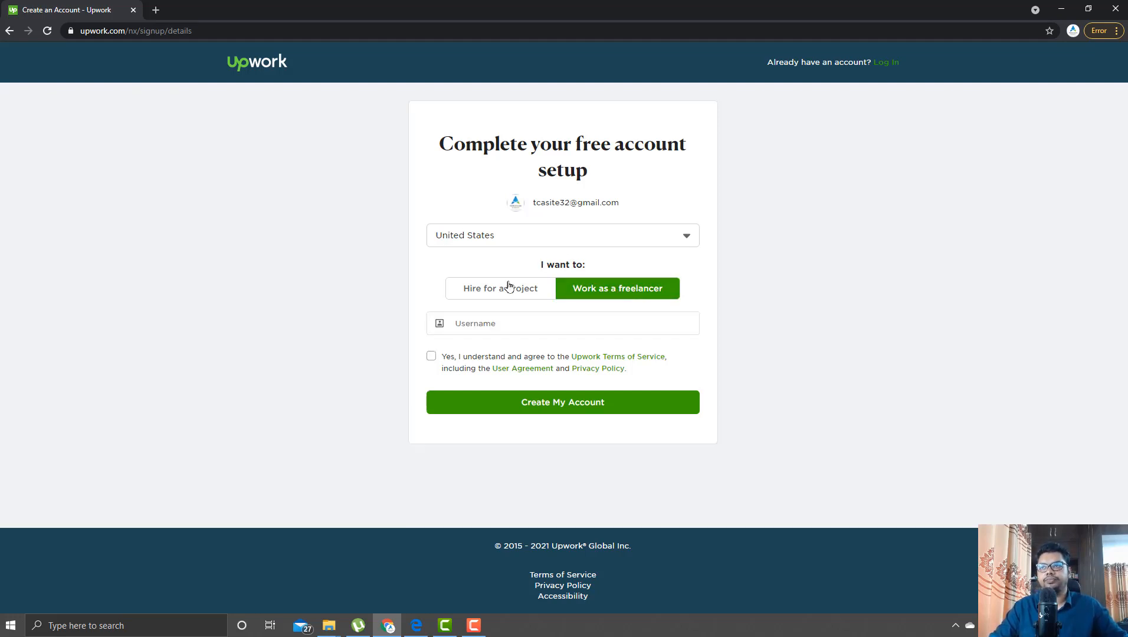
- Enter a username, accept the Upwork Terms of Service, and create the account
left_click(511, 322)
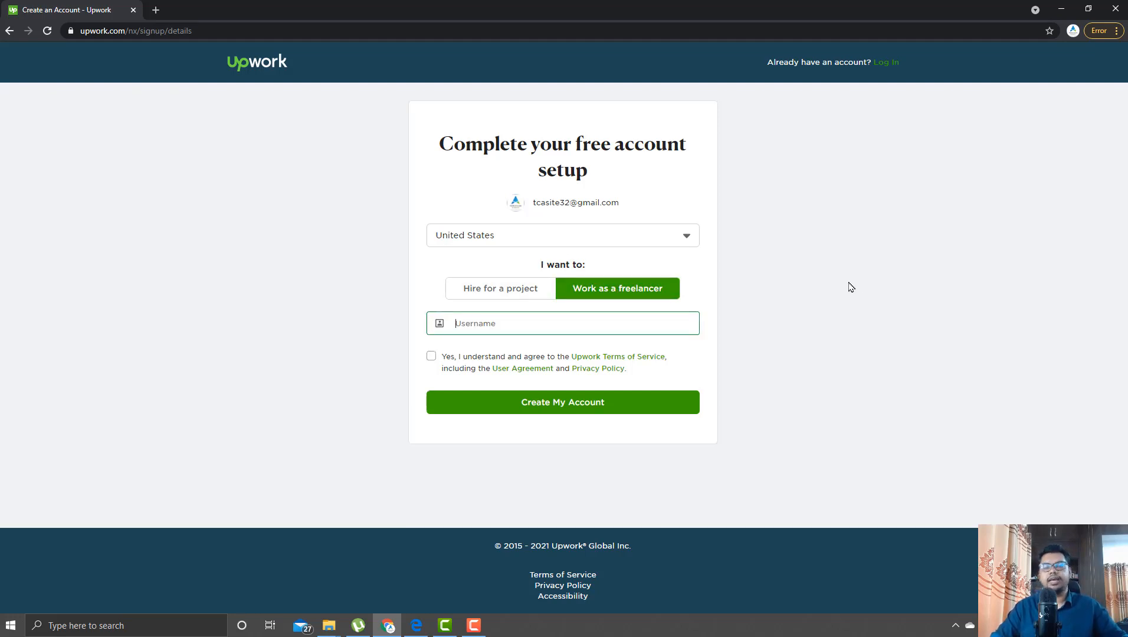
left_click(431, 356)
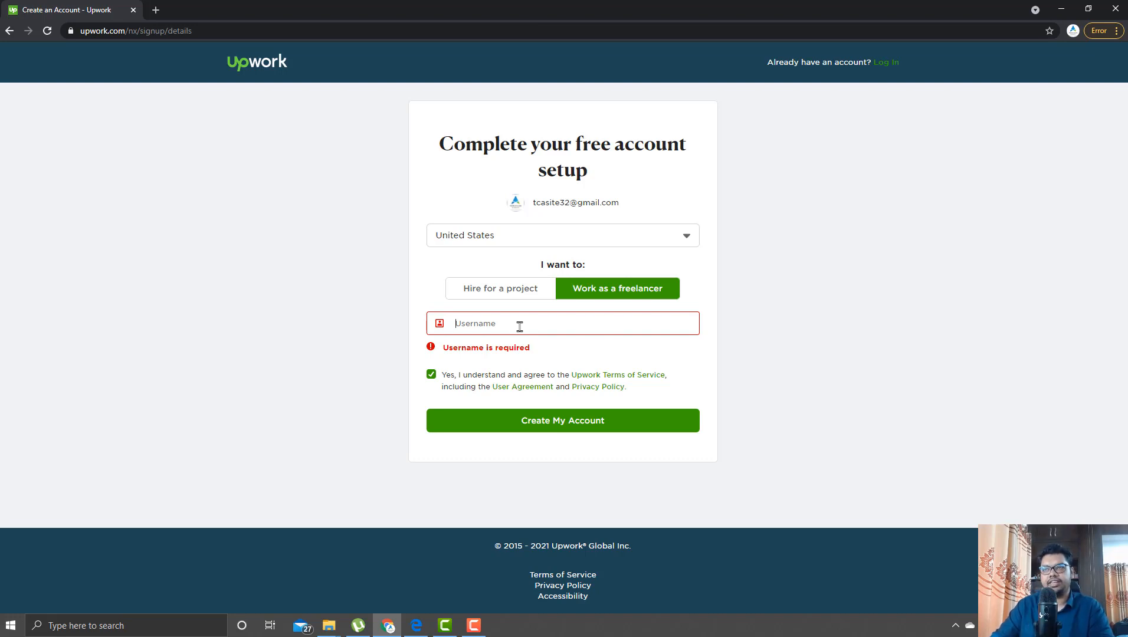
type("tca")
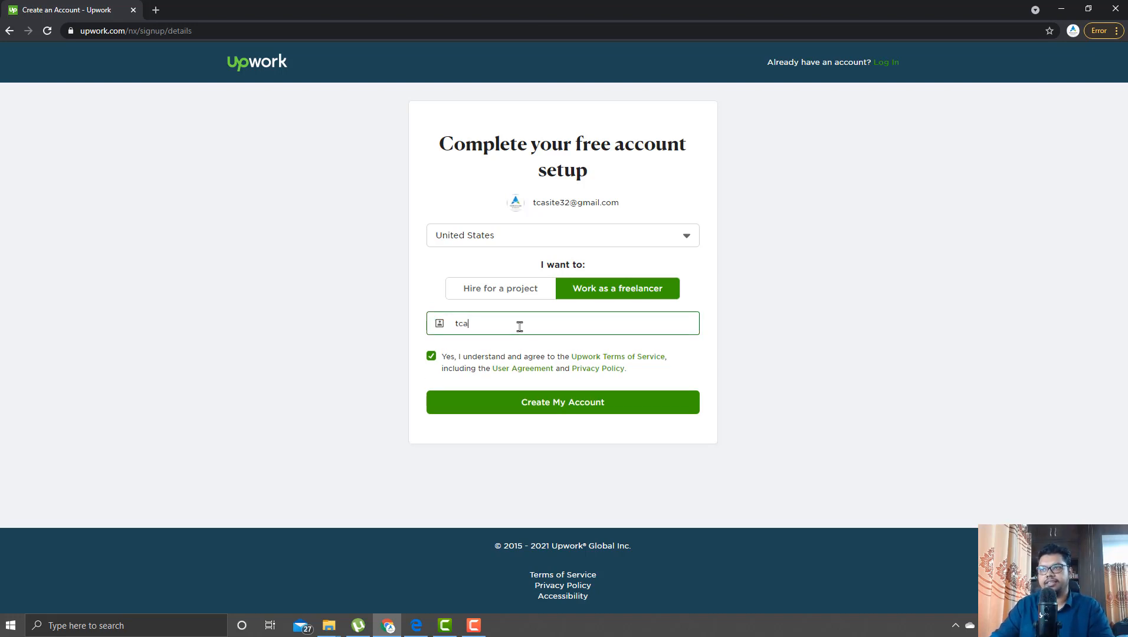
type("site32")
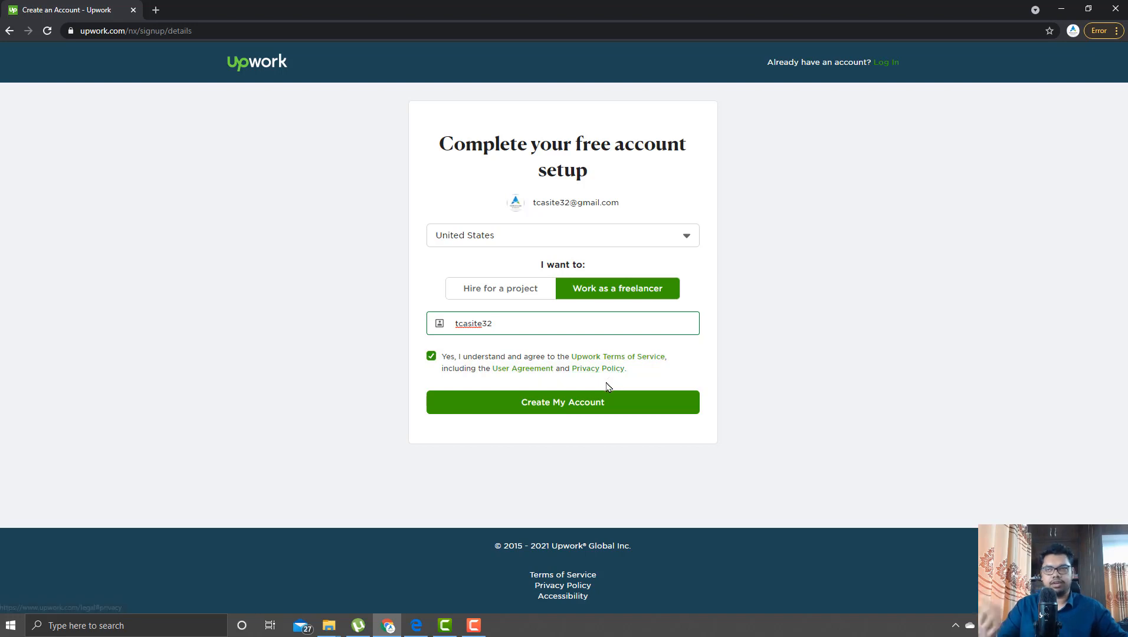
left_click(519, 404)
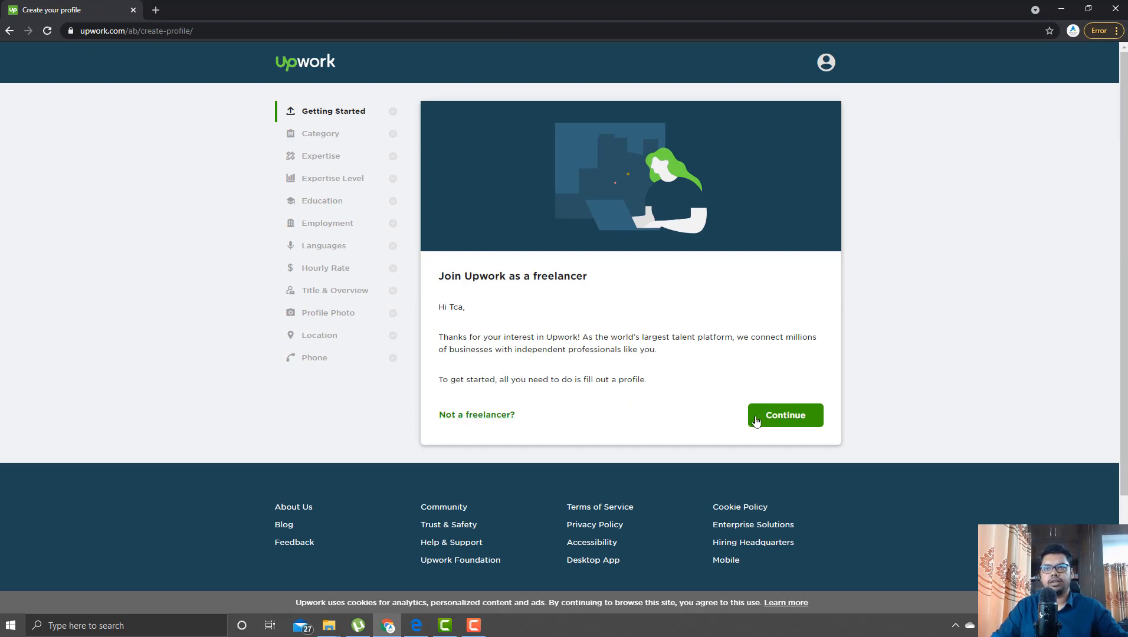
- Continue past the freelancer welcome card and start the profile
left_click(786, 421)
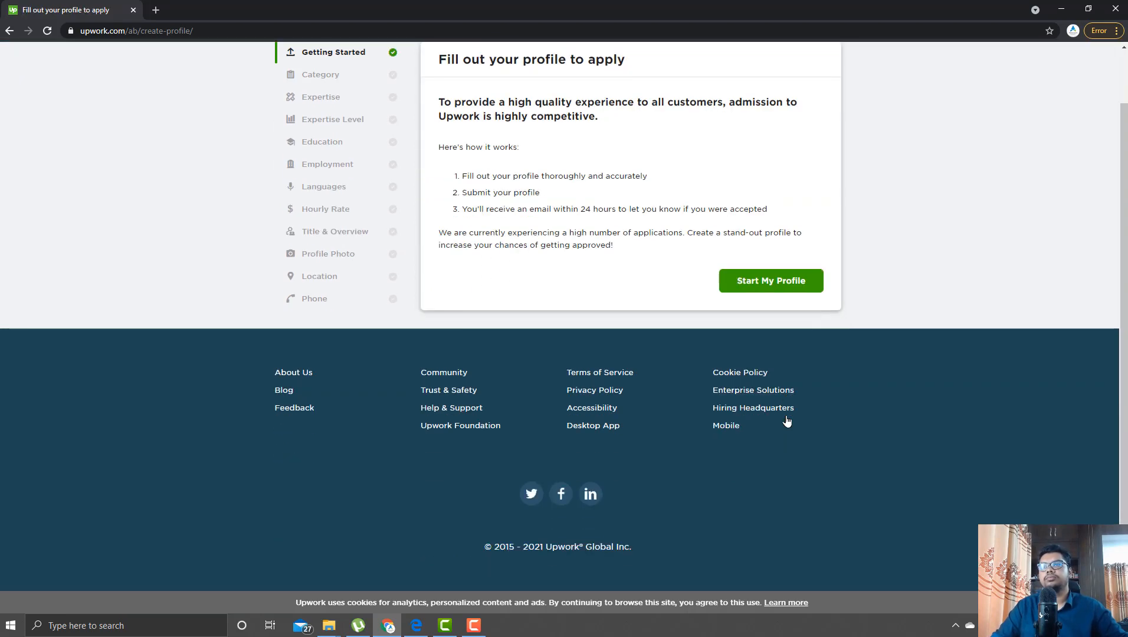
scroll(590, 410, "up", 1)
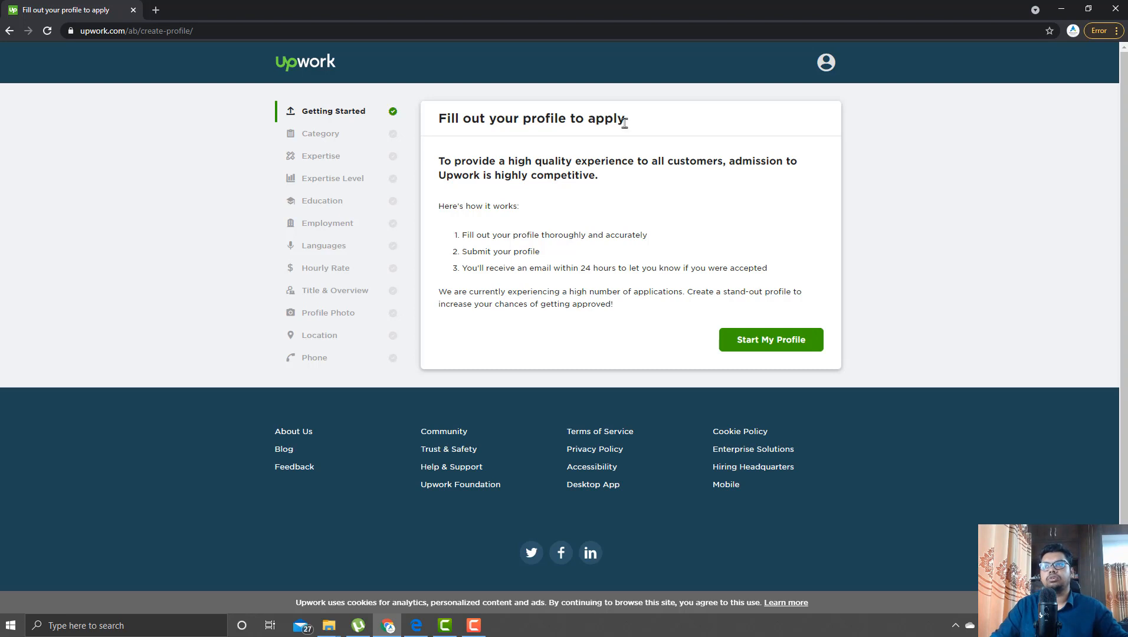
left_click(788, 337)
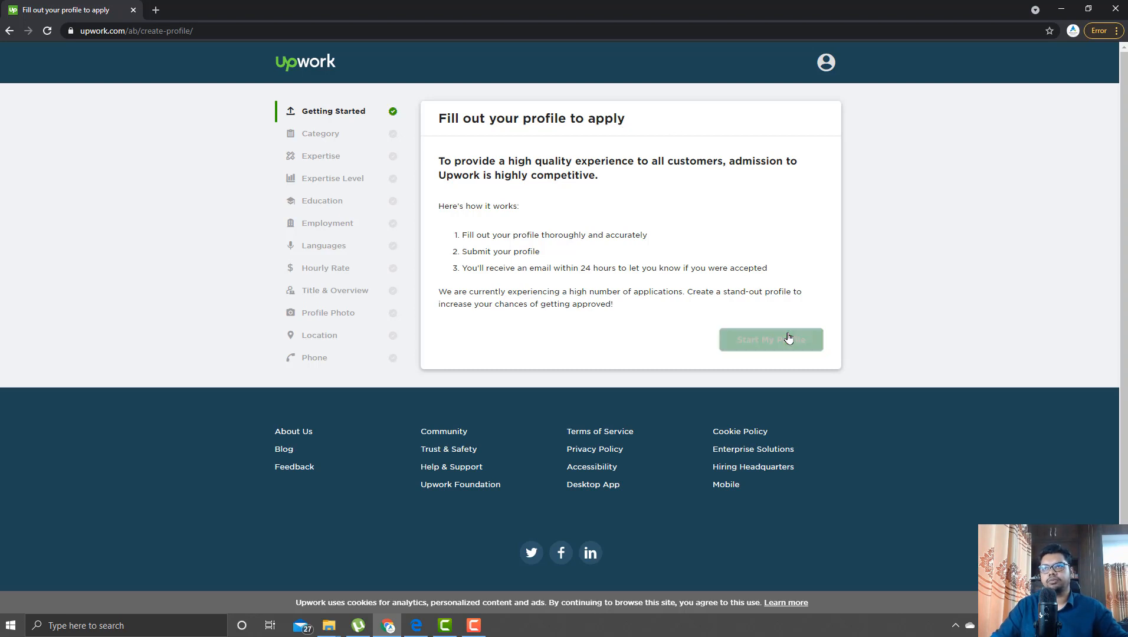
scroll(772, 172, "up", 1)
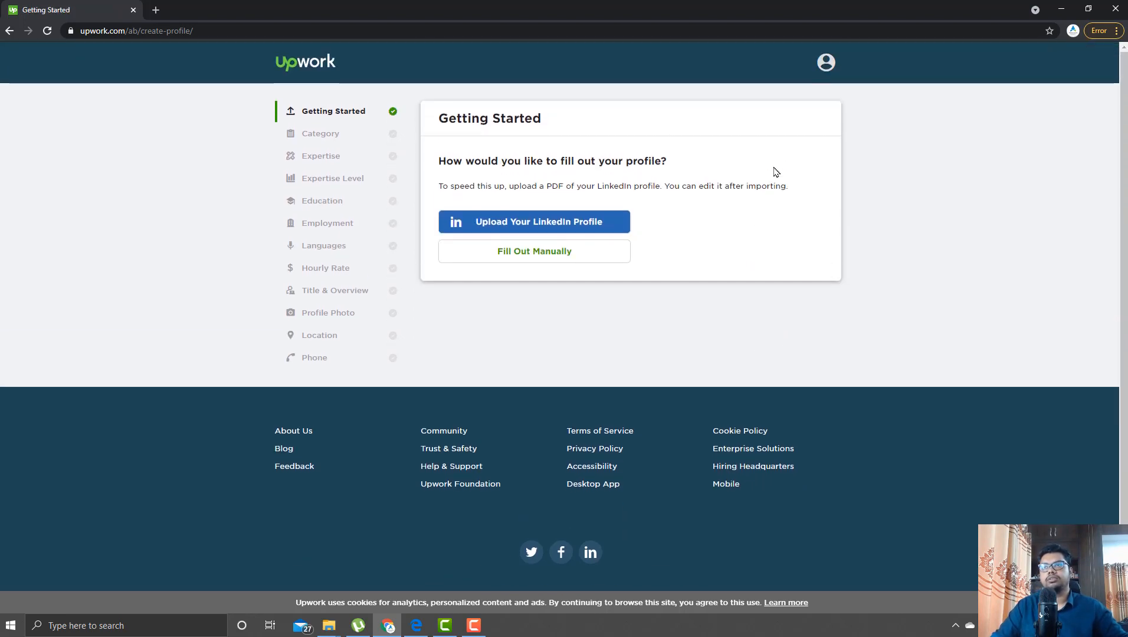
- Fill out manually, choosing Web, Mobile & Software Dev with subcategory Web Development
left_click(601, 255)
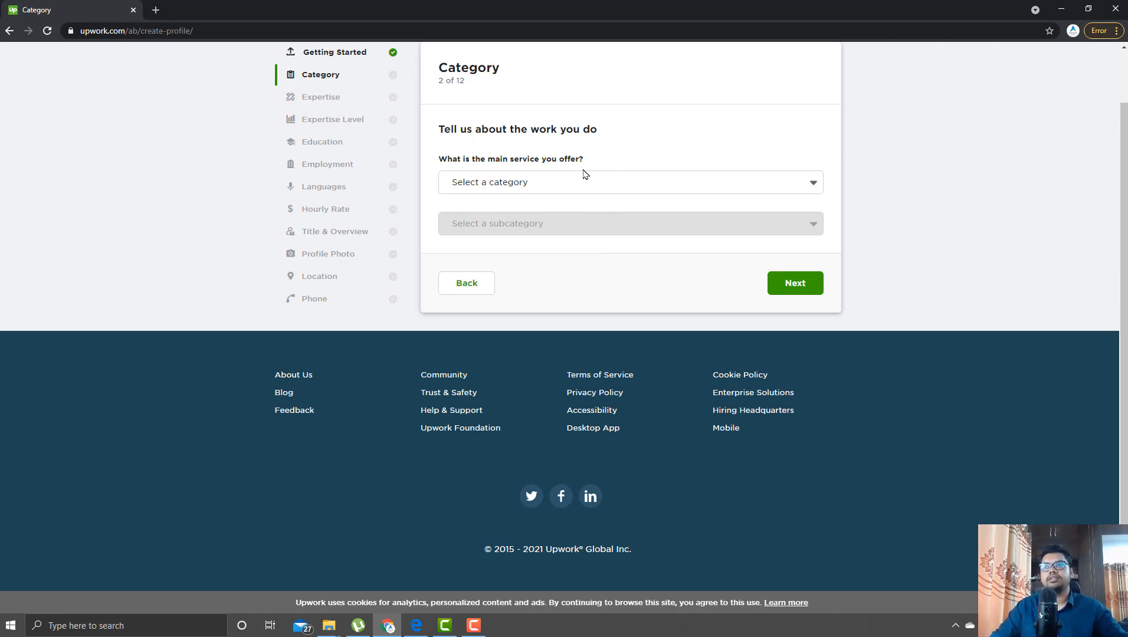
left_click(604, 181)
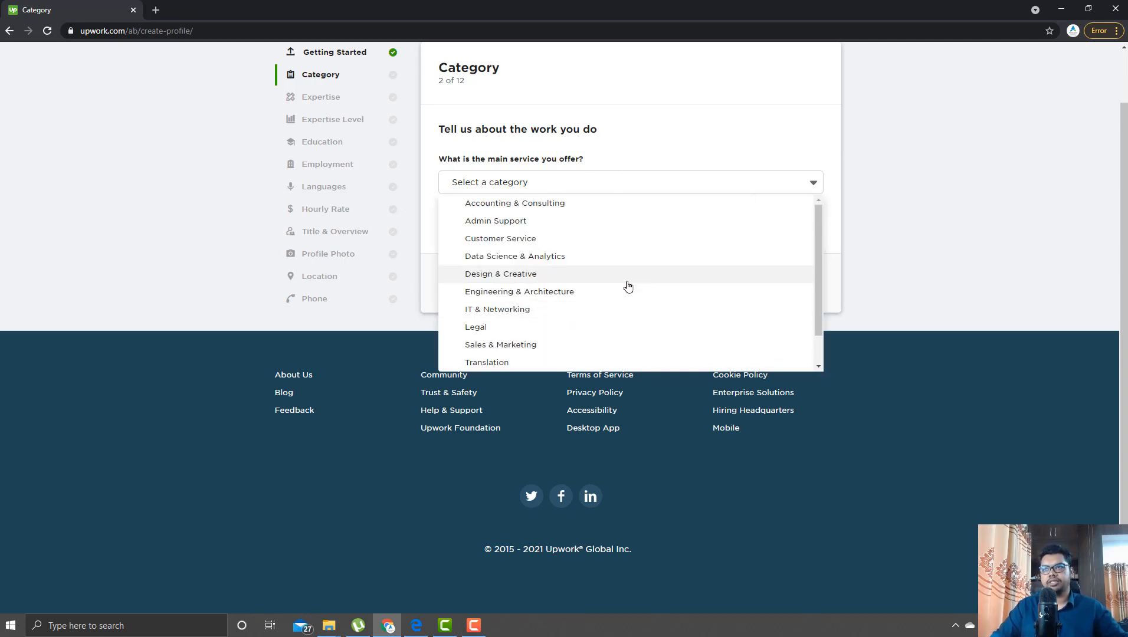
scroll(620, 289, "down", 3)
left_click(541, 342)
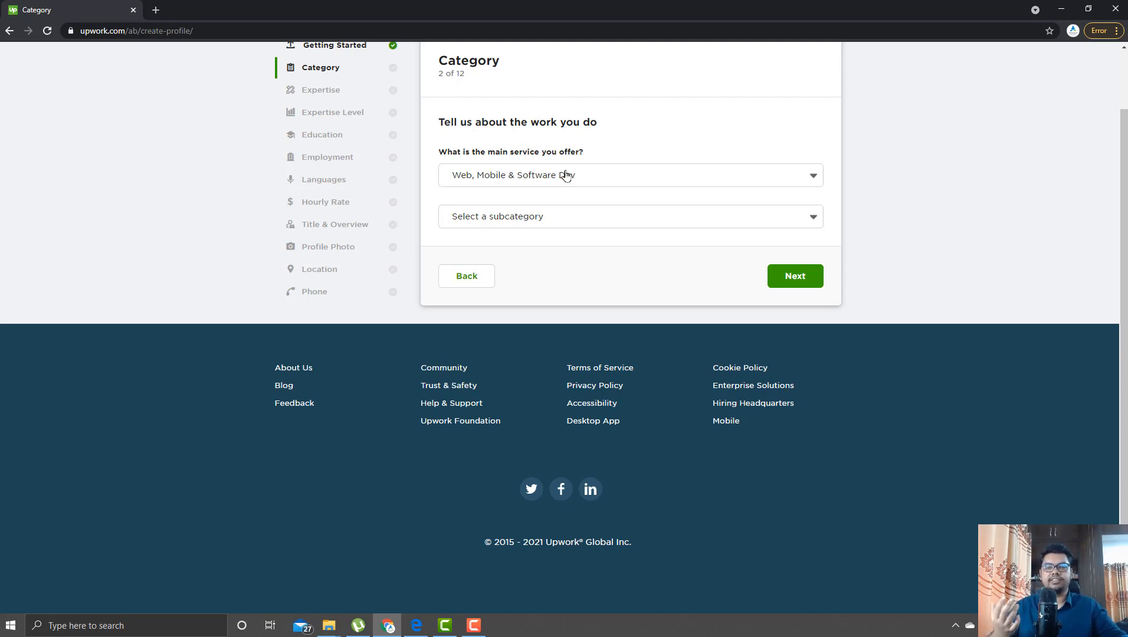
left_click(565, 222)
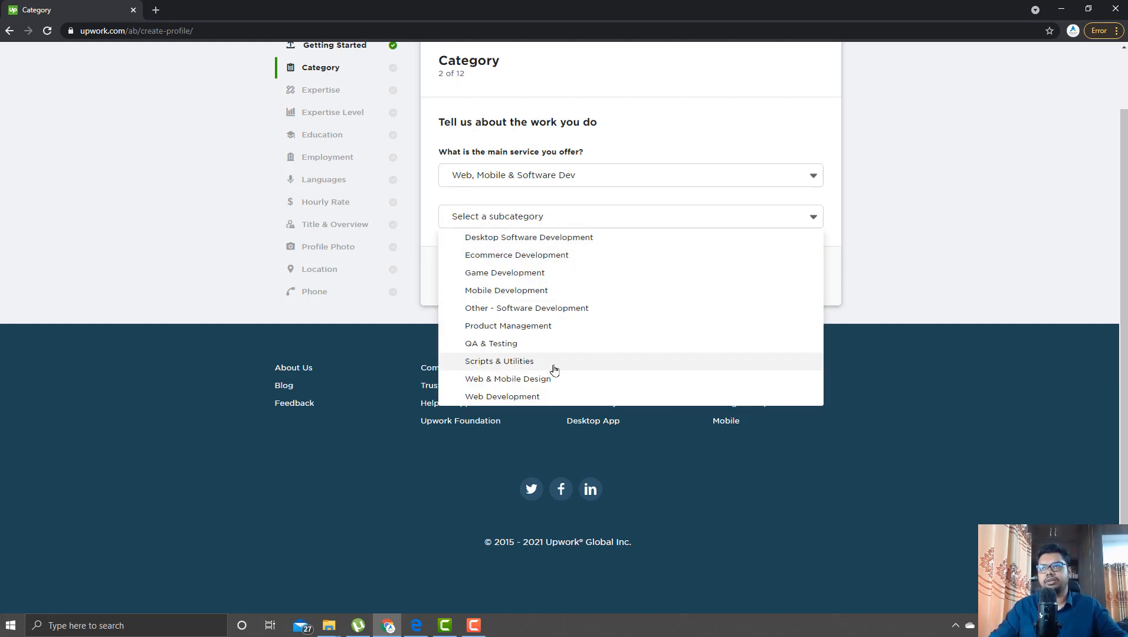
left_click(528, 398)
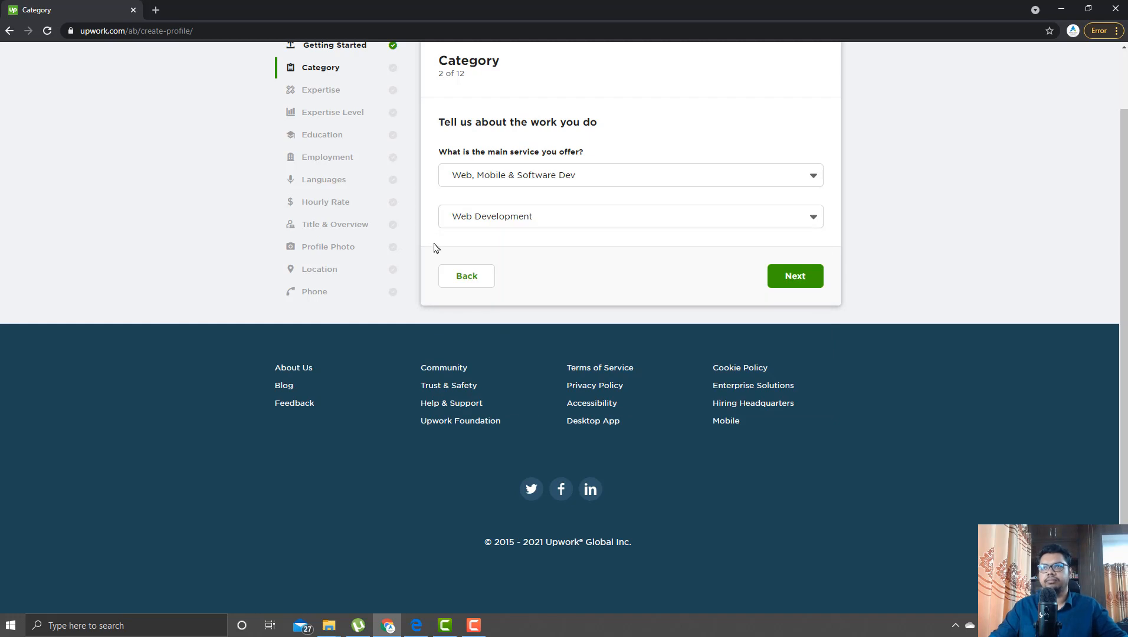
left_click(796, 279)
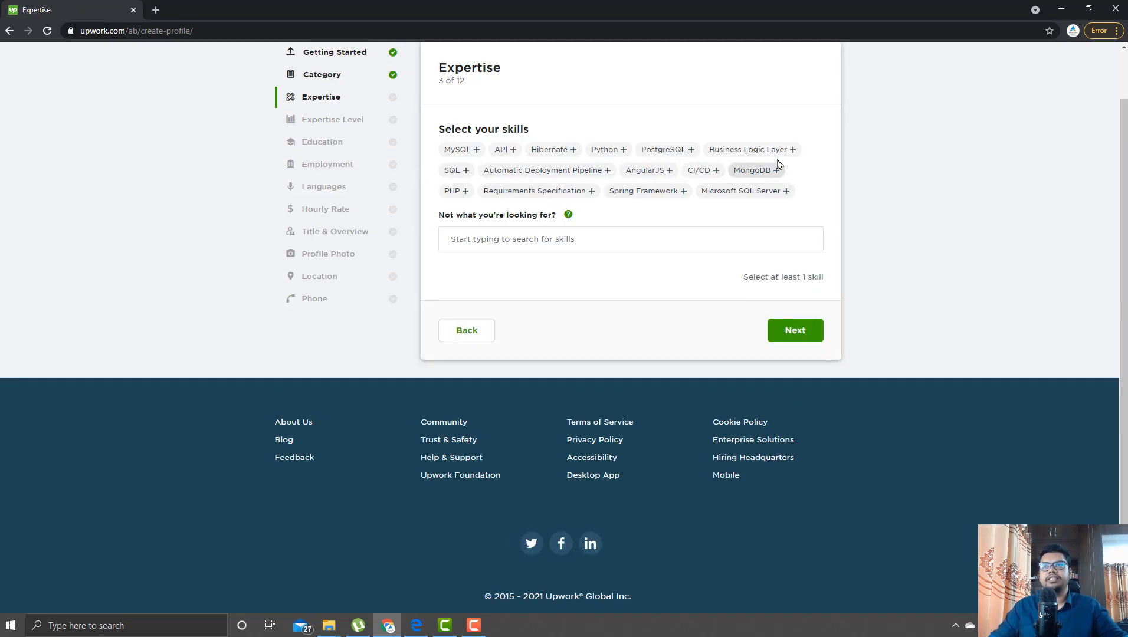
- Add PHP, Python, MySQL and HTML to the profile skills
left_click(466, 196)
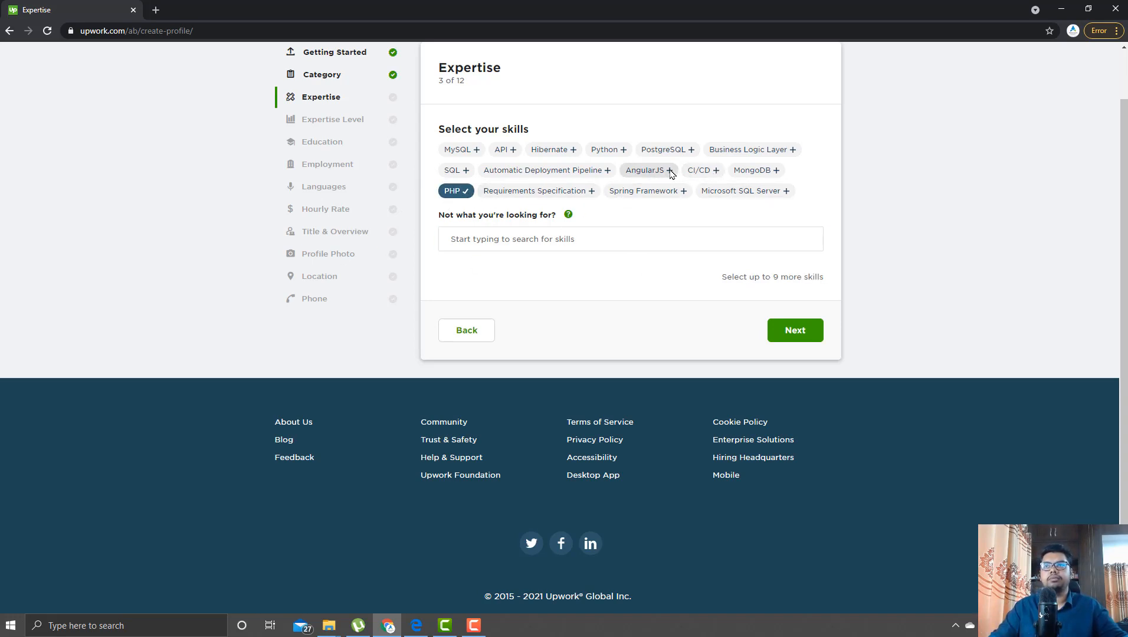
left_click(620, 151)
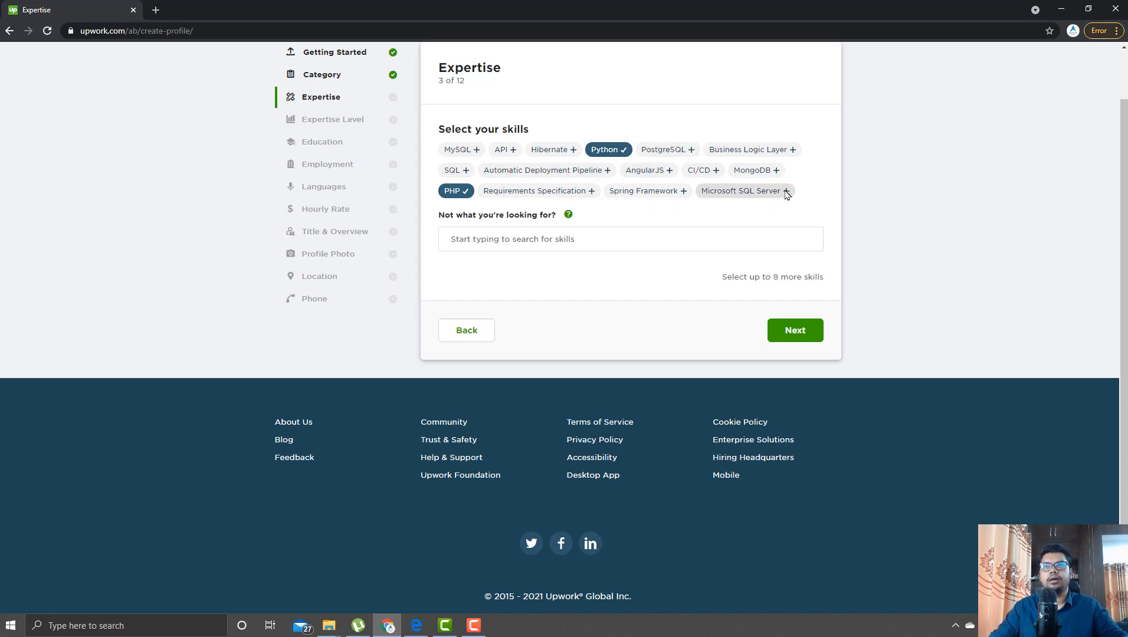
left_click(473, 151)
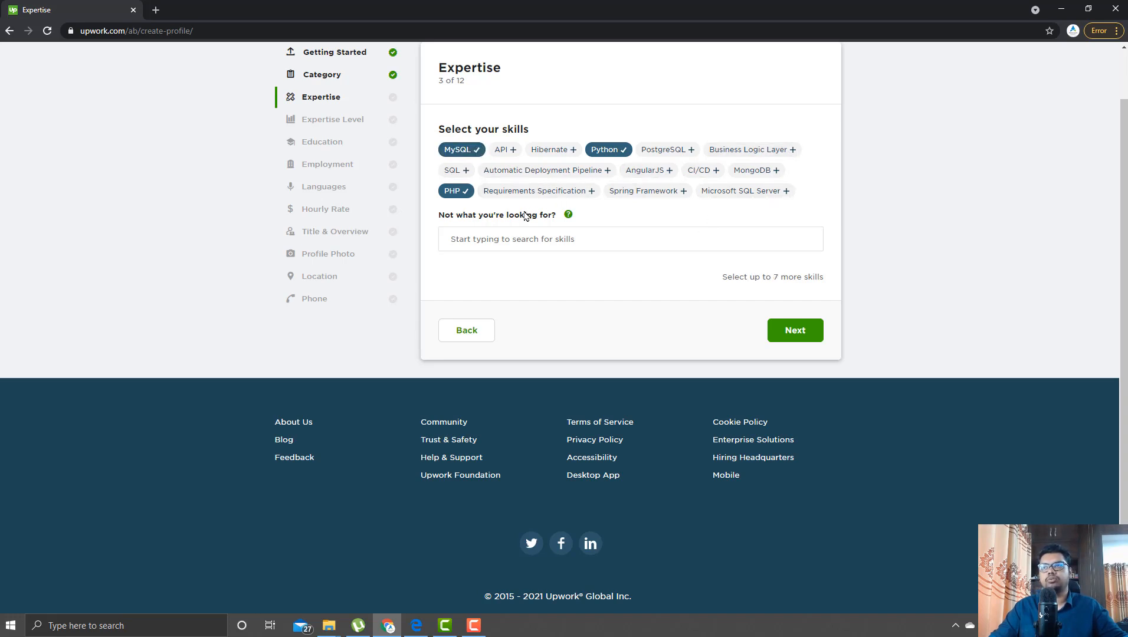
left_click(517, 238)
left_click(540, 239)
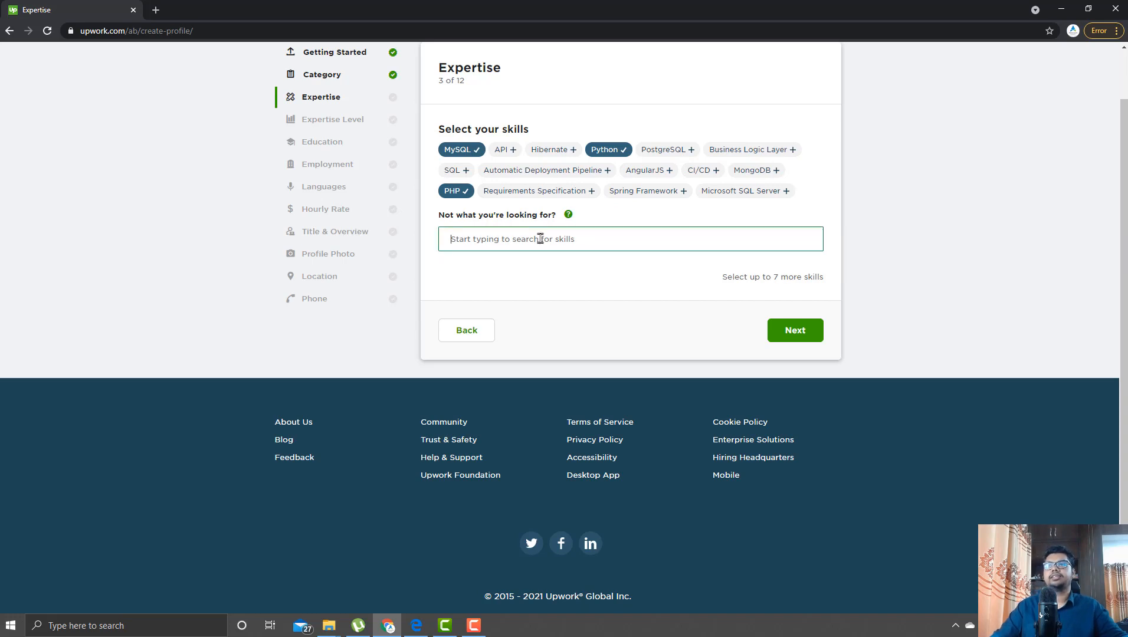
type("html")
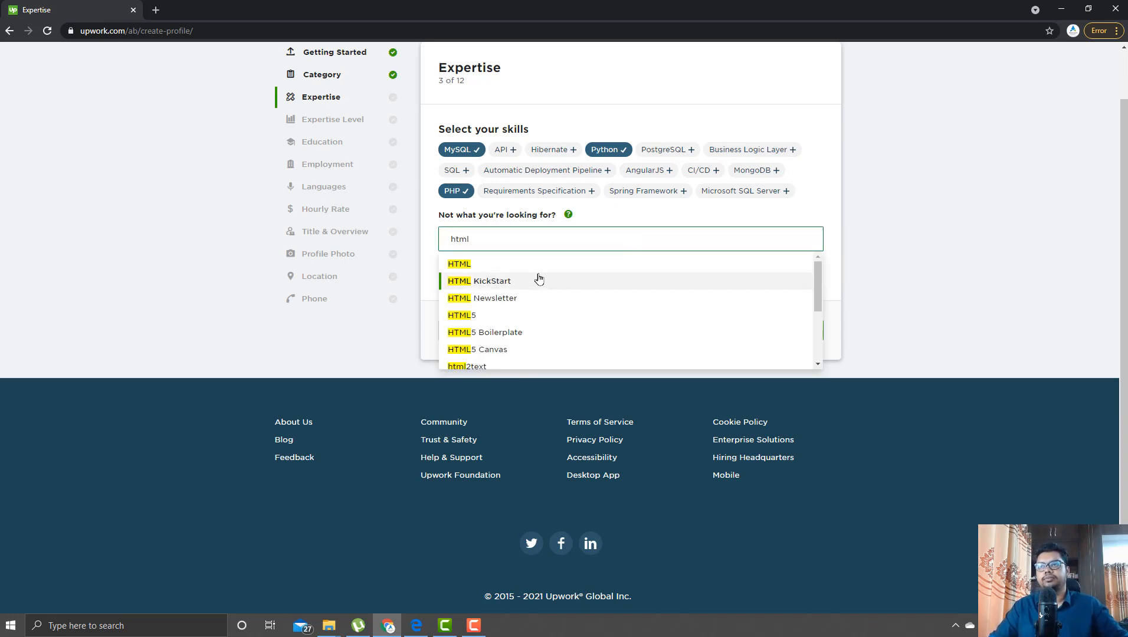
left_click(540, 266)
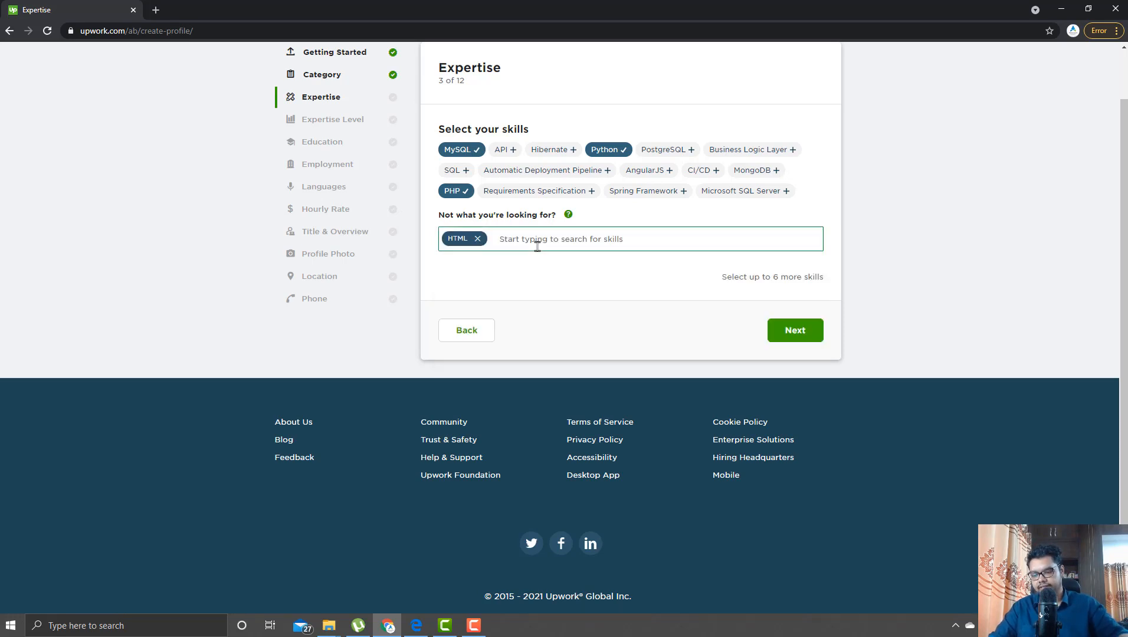
- Search for and add CSS and Bootstrap as profile skills
type("css")
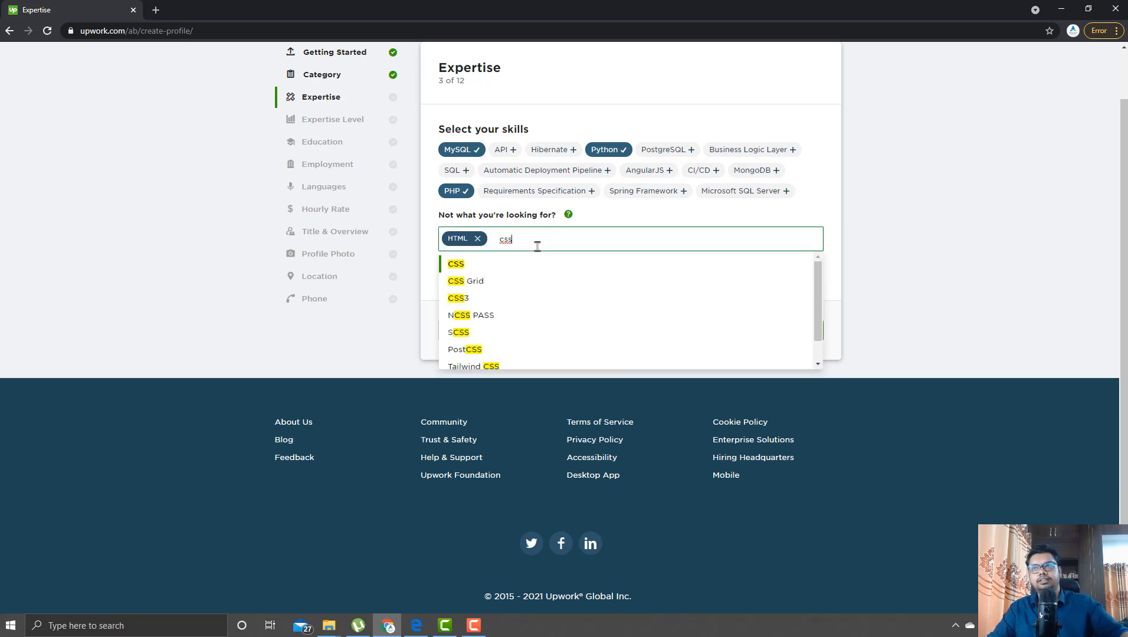
left_click(530, 268)
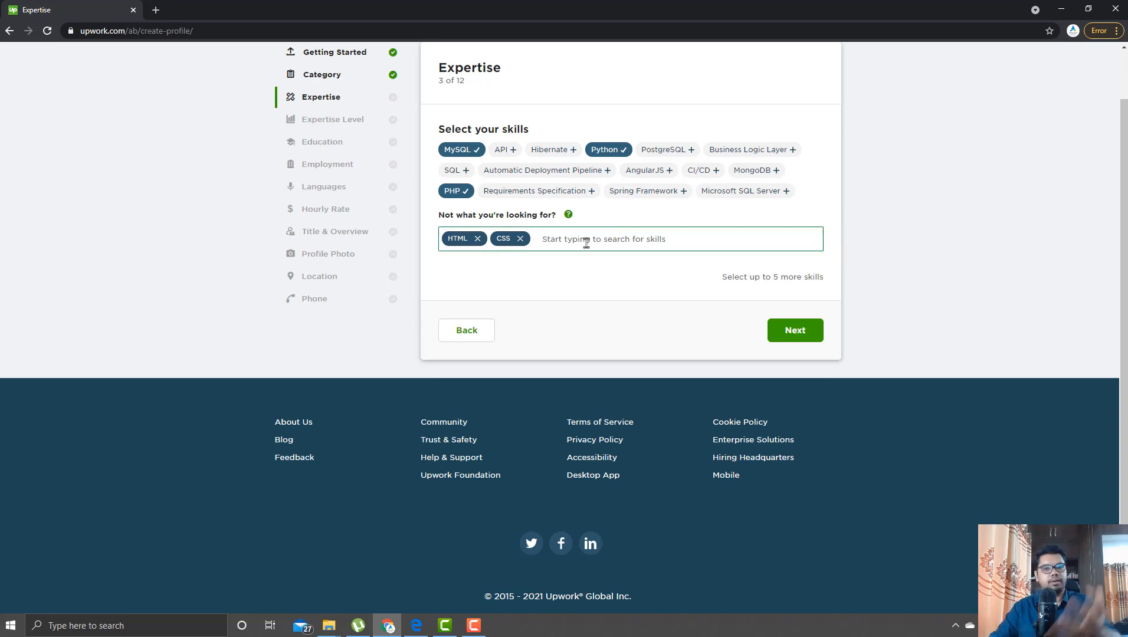
type("b")
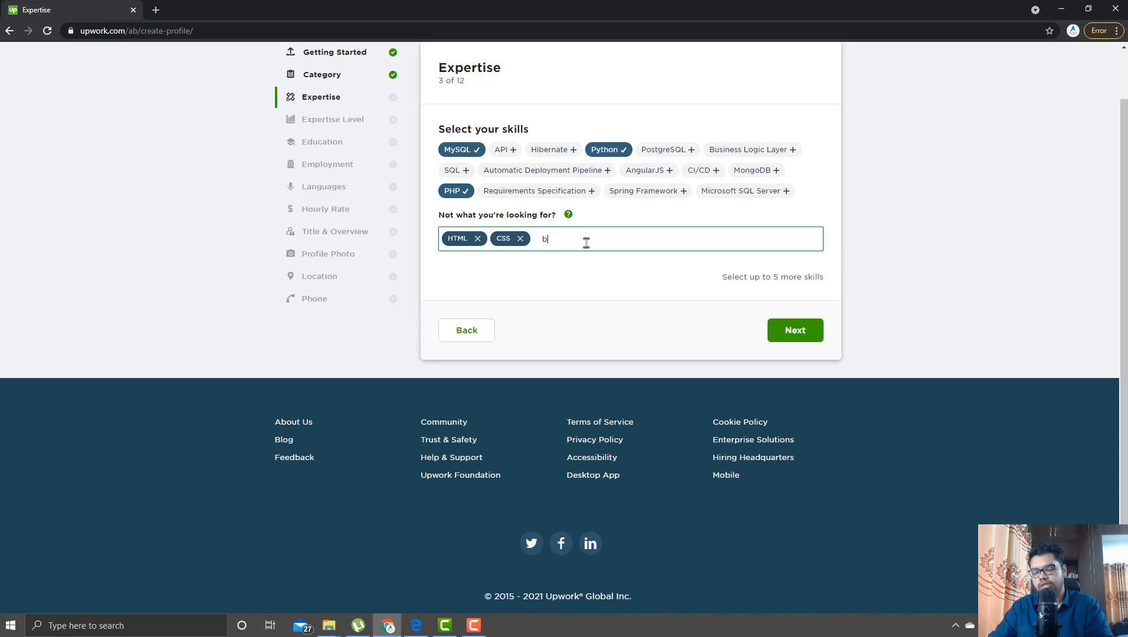
type("oot")
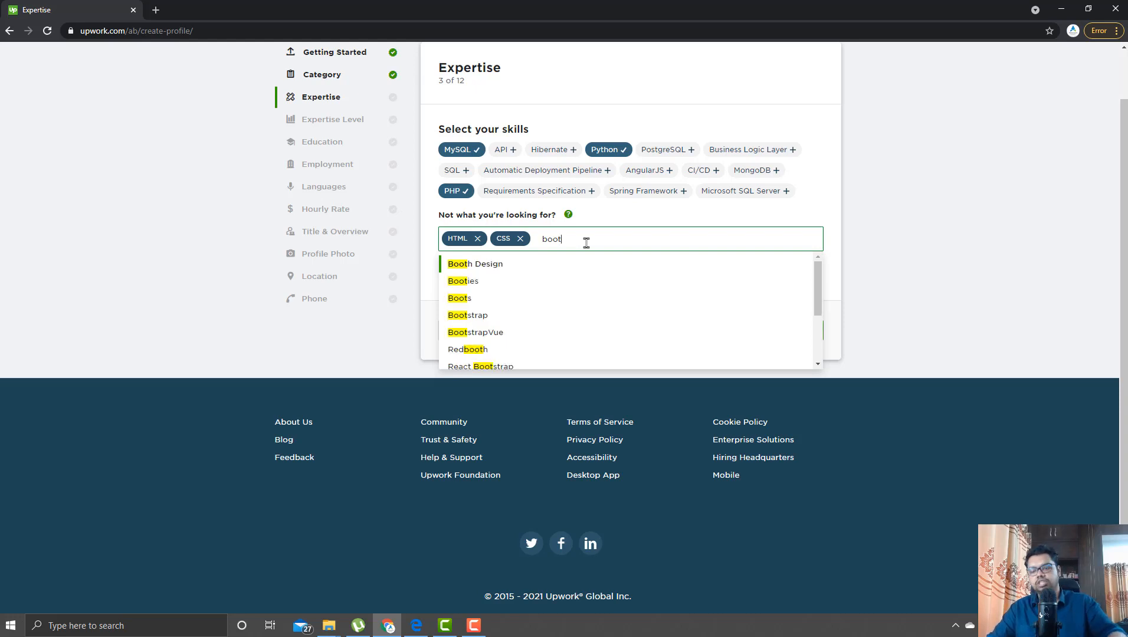
type("st")
type("p")
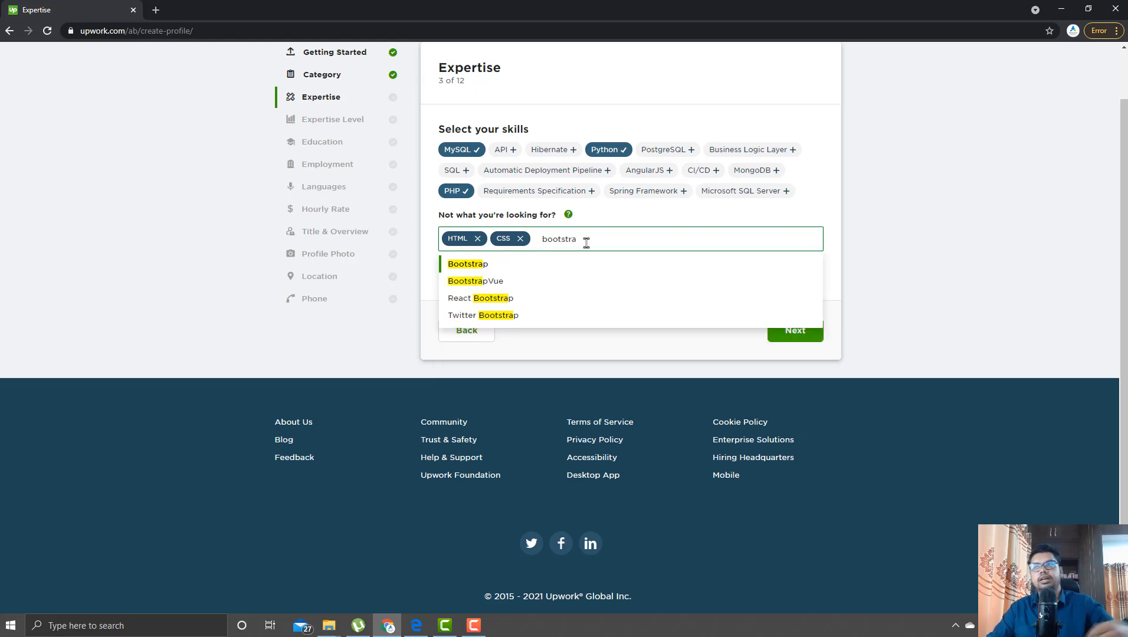
left_click(494, 269)
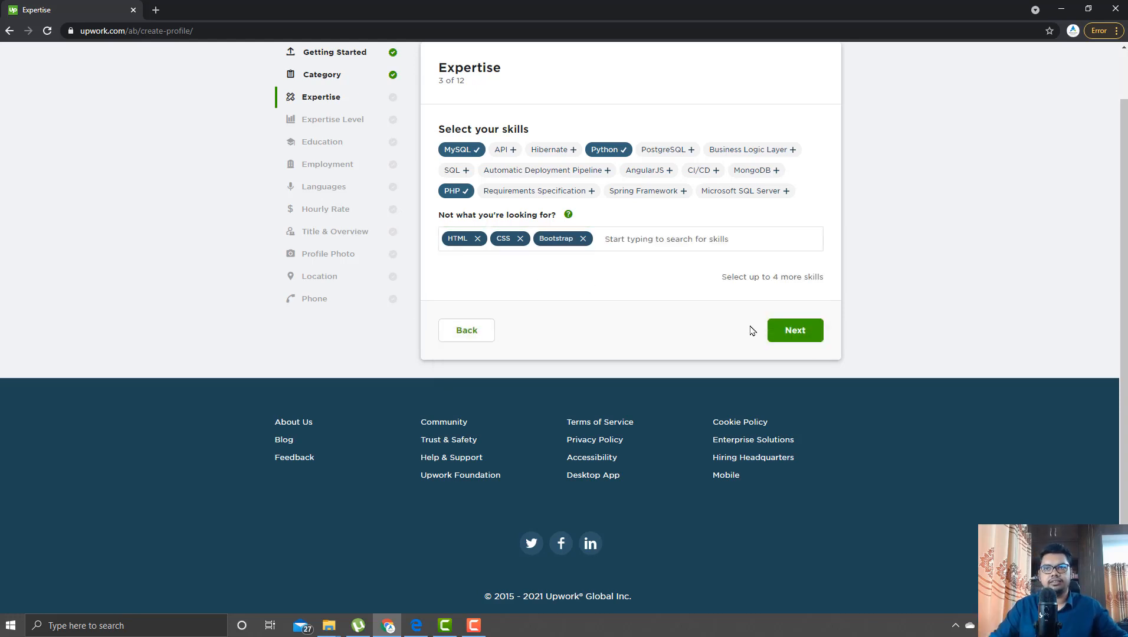
- Save the skills and choose Expert as the experience level
left_click(784, 332)
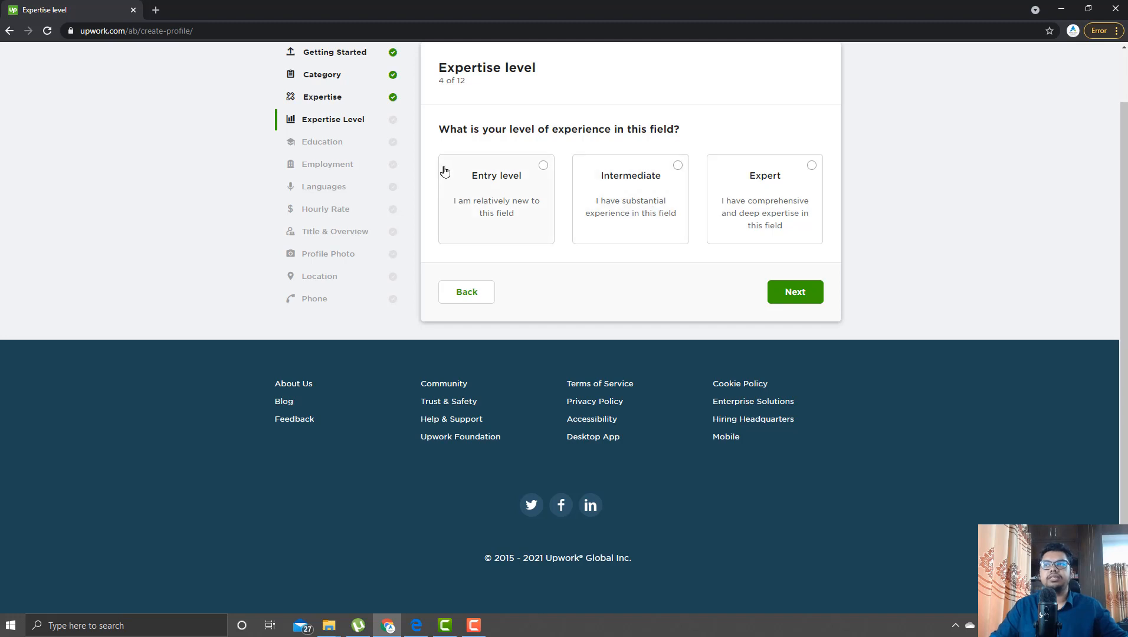
left_click(752, 183)
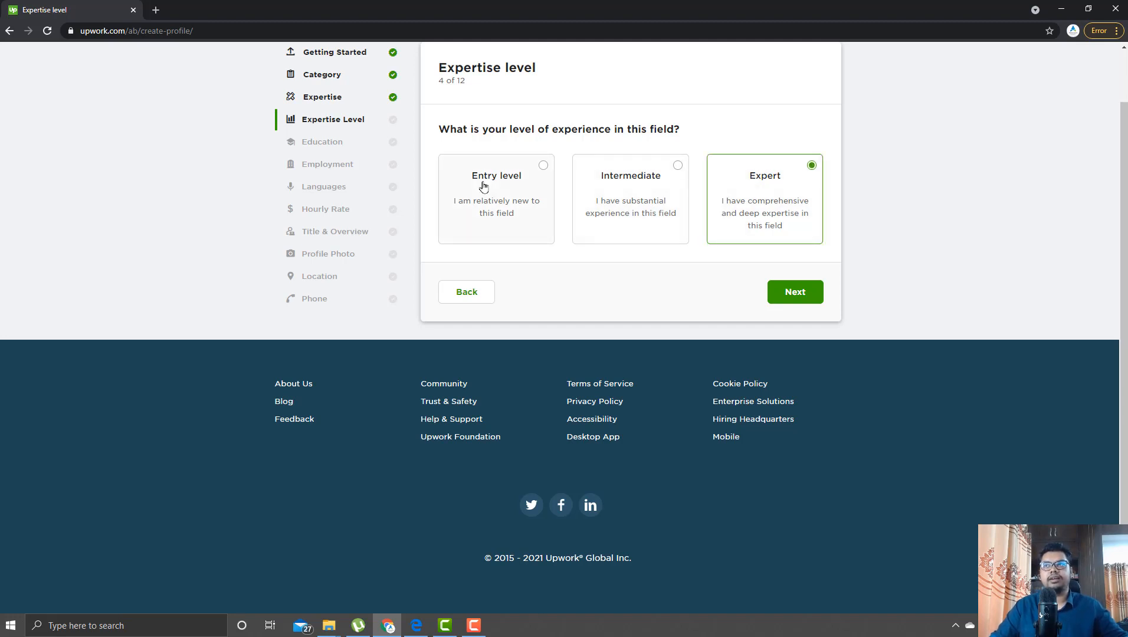
left_click(795, 298)
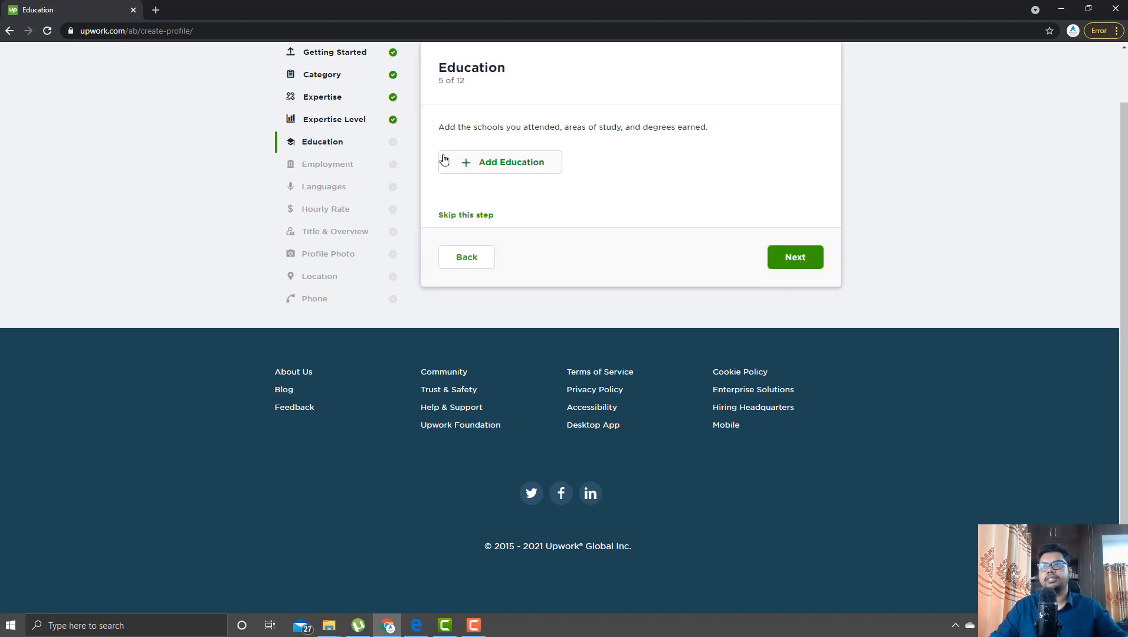
- Add an education entry with Carnegie Mellon University as the school
left_click(517, 163)
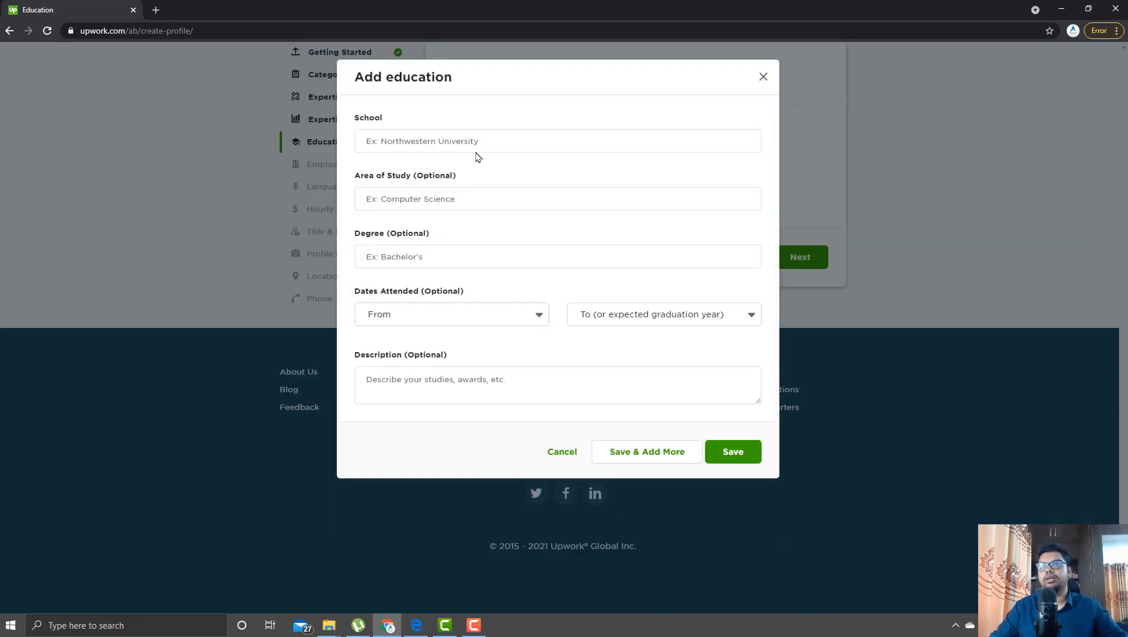
left_click(475, 144)
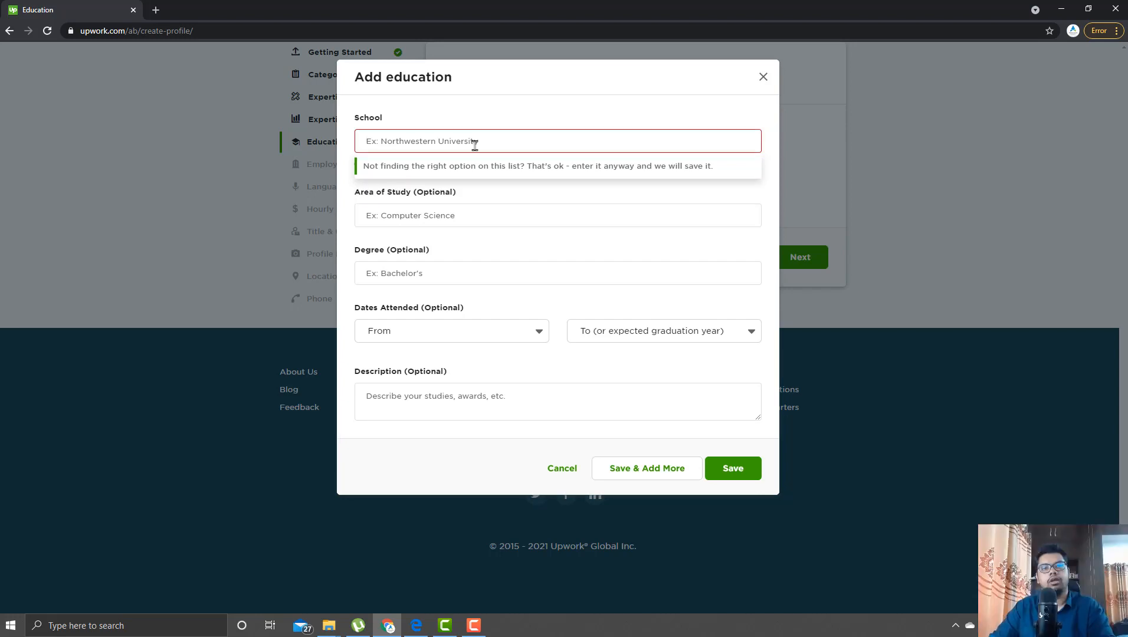
type("ca")
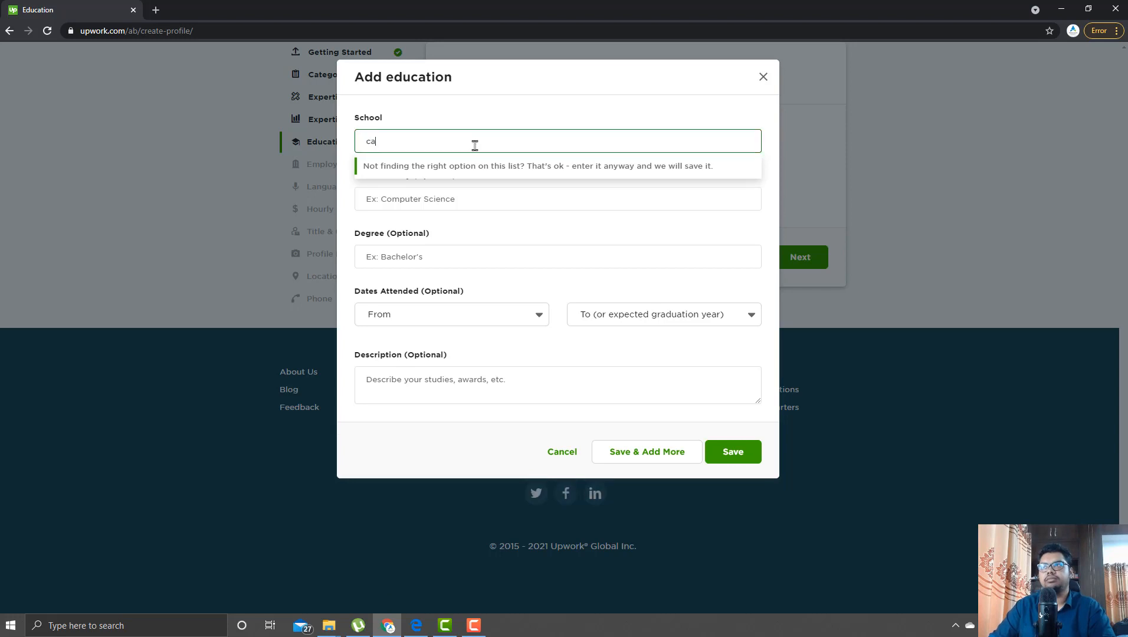
type("r")
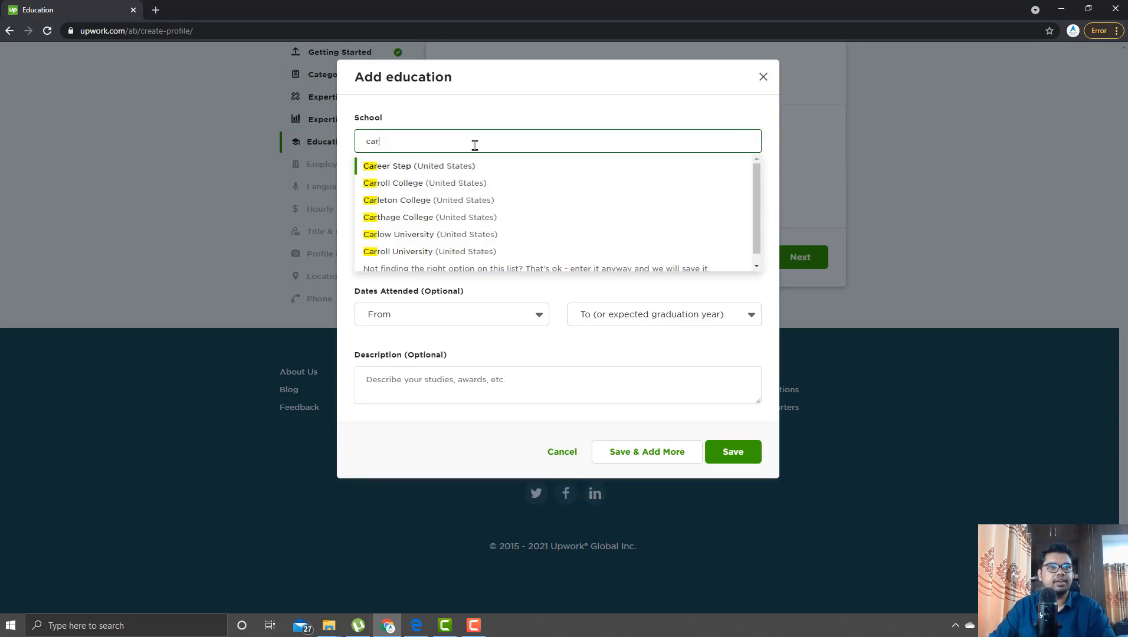
type("ne")
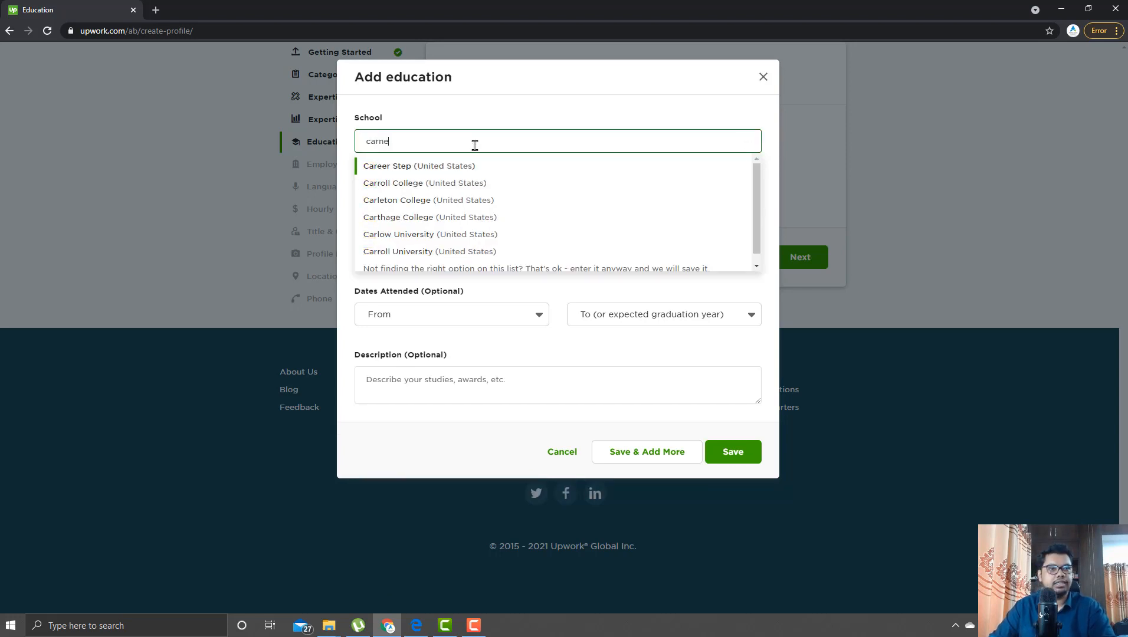
key("Down")
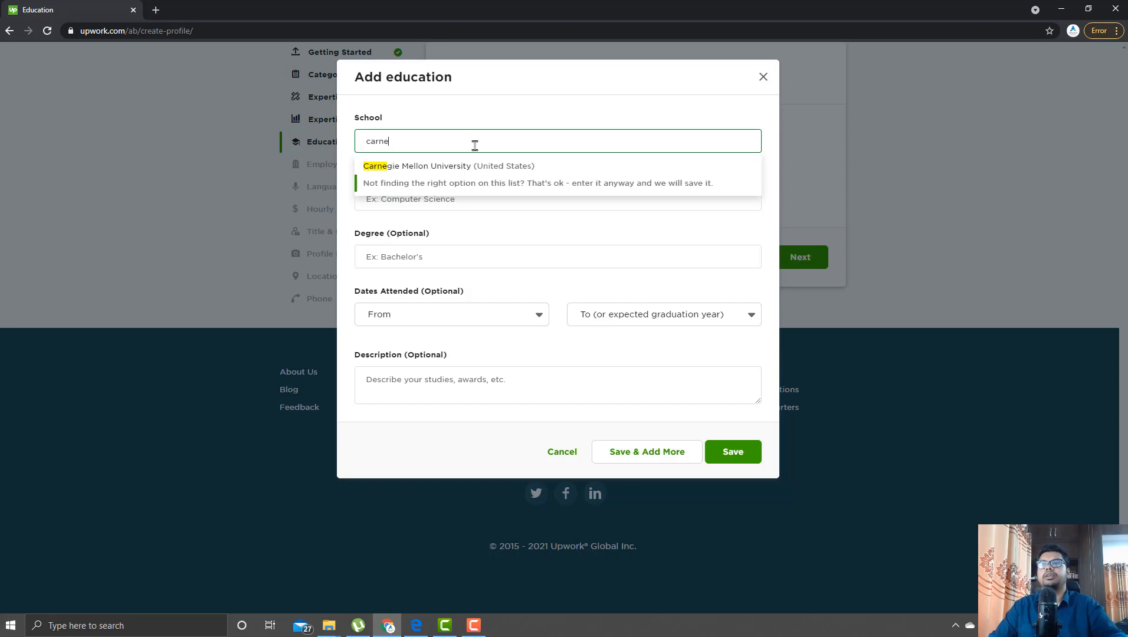
key("Up")
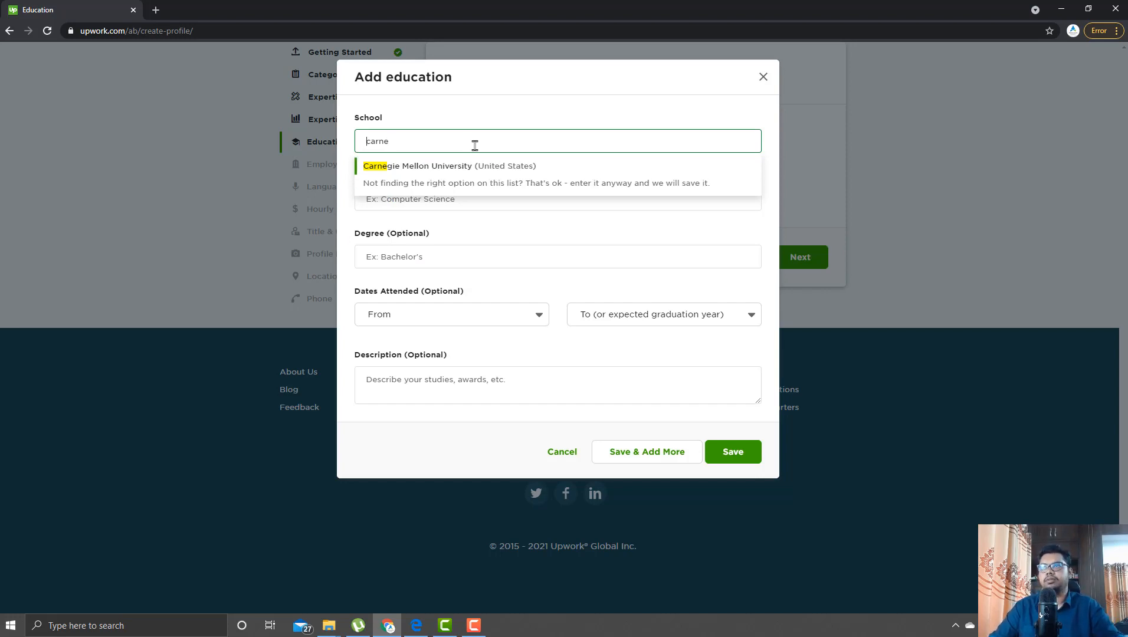
key("Return")
- Set the area of study to Computer engineering
left_click(440, 194)
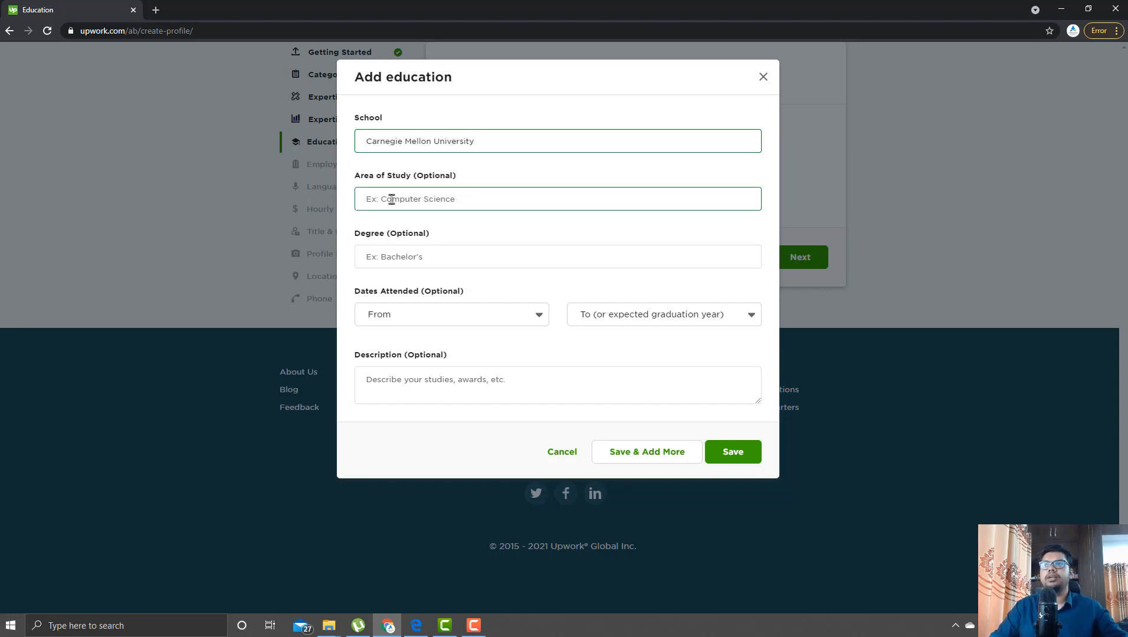
type("cse")
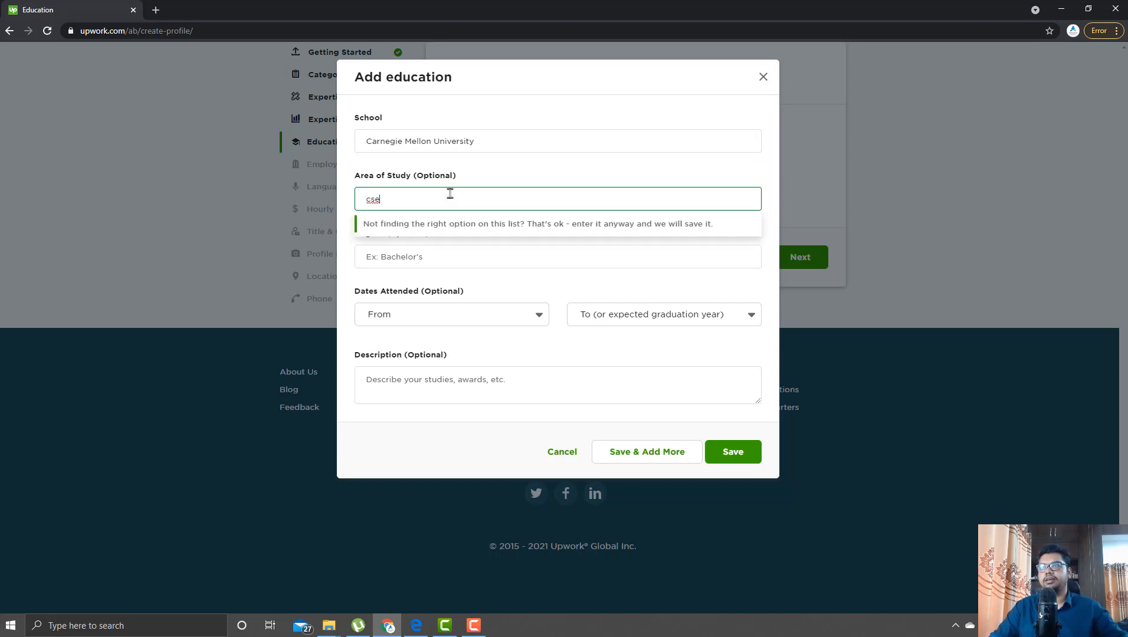
key("ctrl+a")
type("mas")
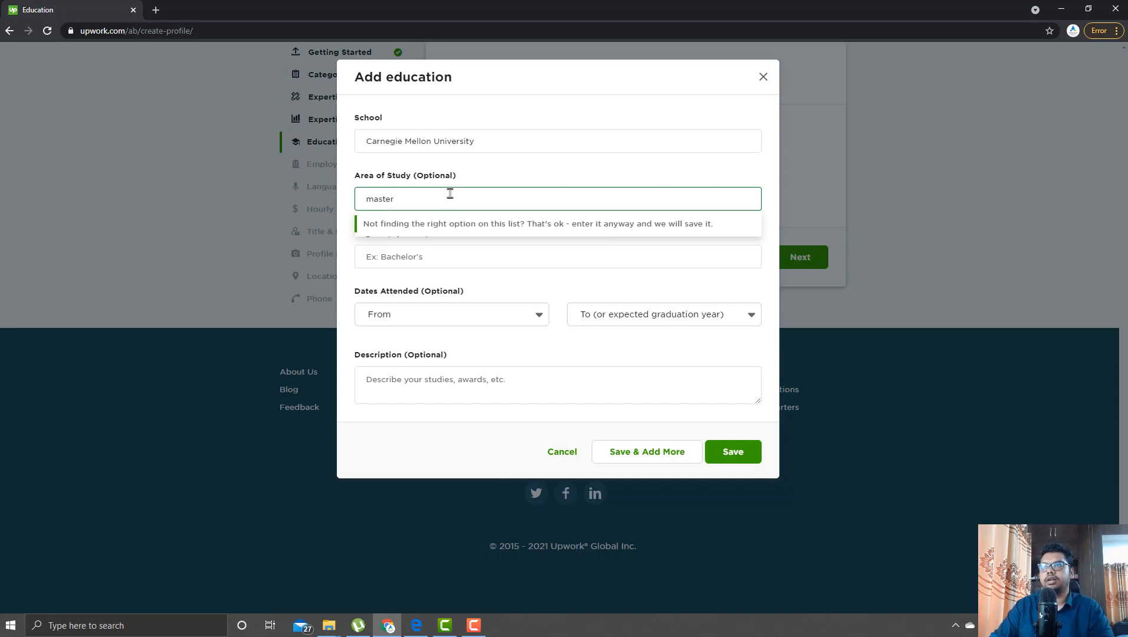
type("ter")
key("ctrl+a")
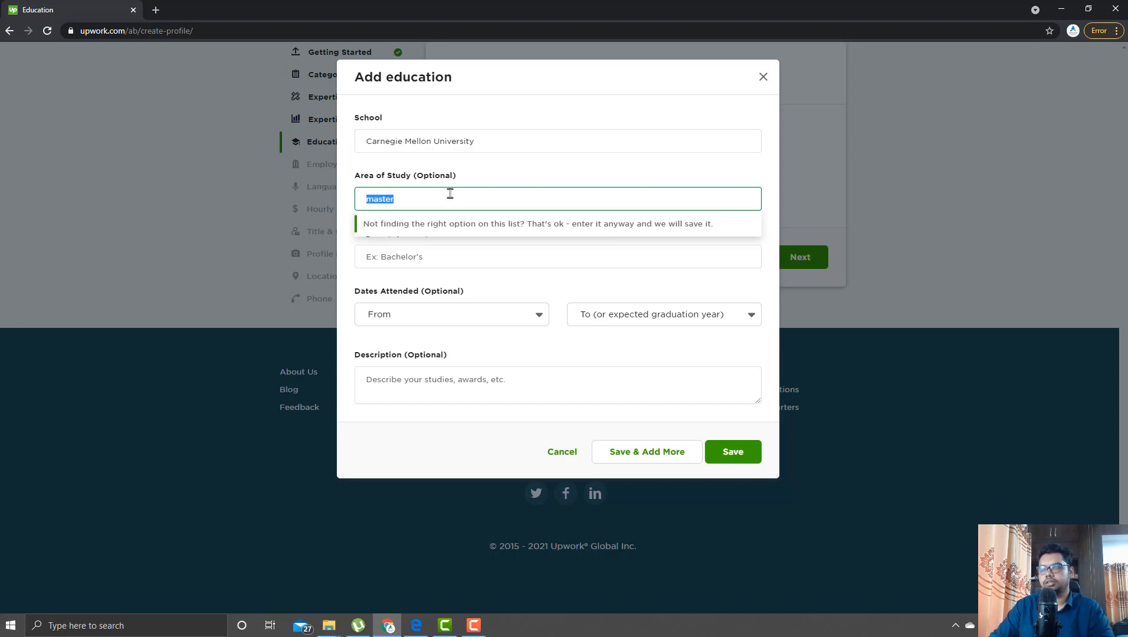
type("compi")
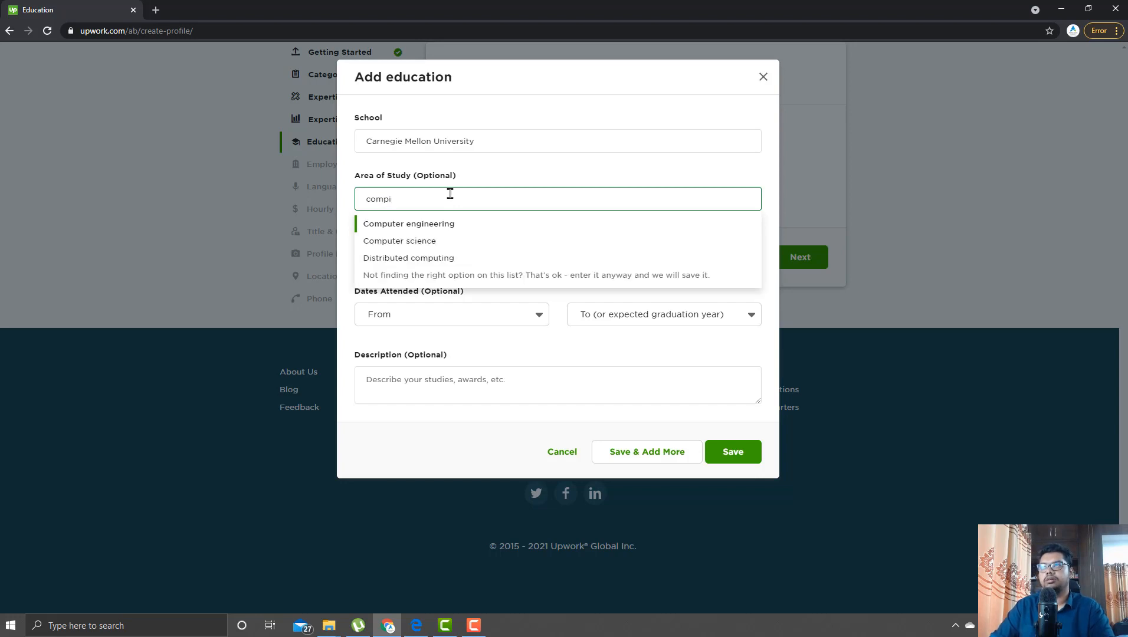
key("BackSpace")
key("BackSpace")
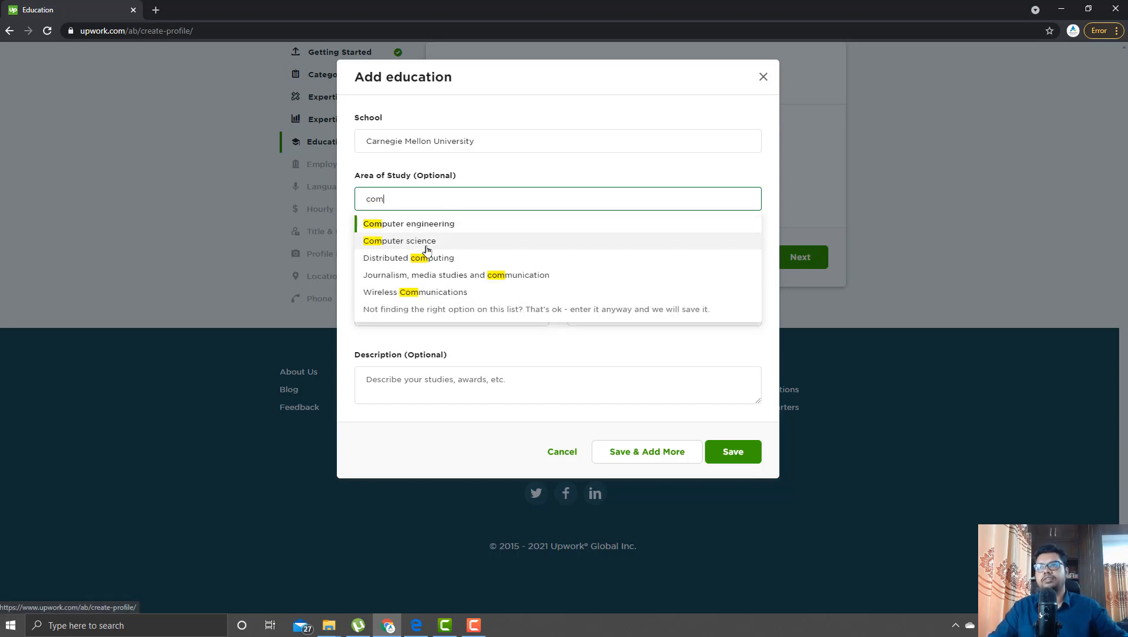
left_click(429, 225)
left_click(424, 255)
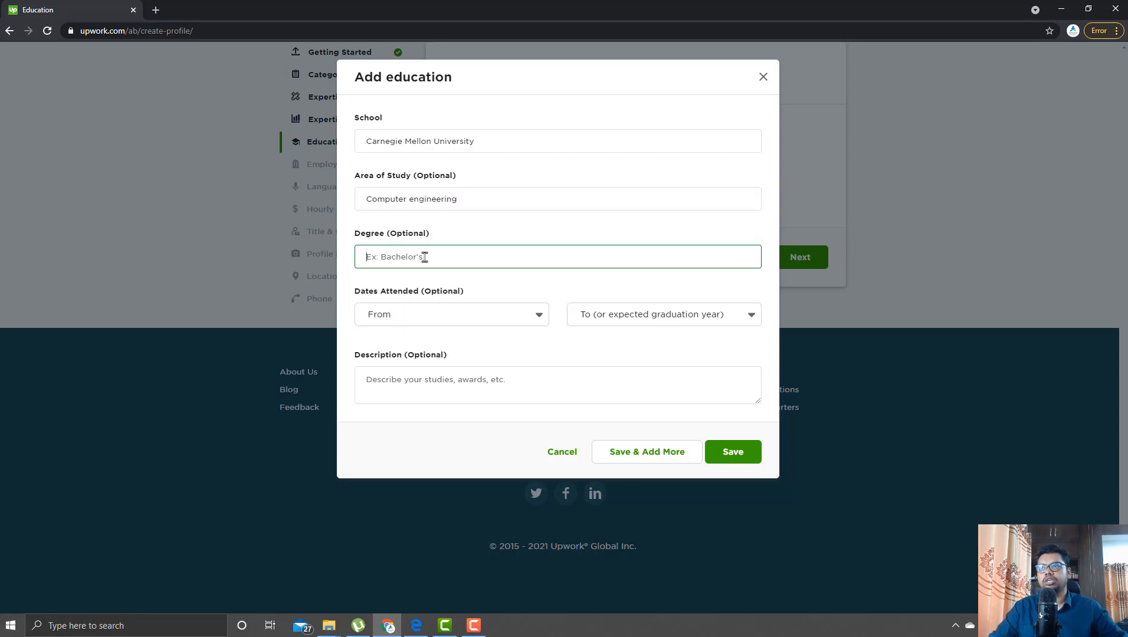
- Set the degree to Master of Computer Applications (MCA) and the start year to 2015
type("ma")
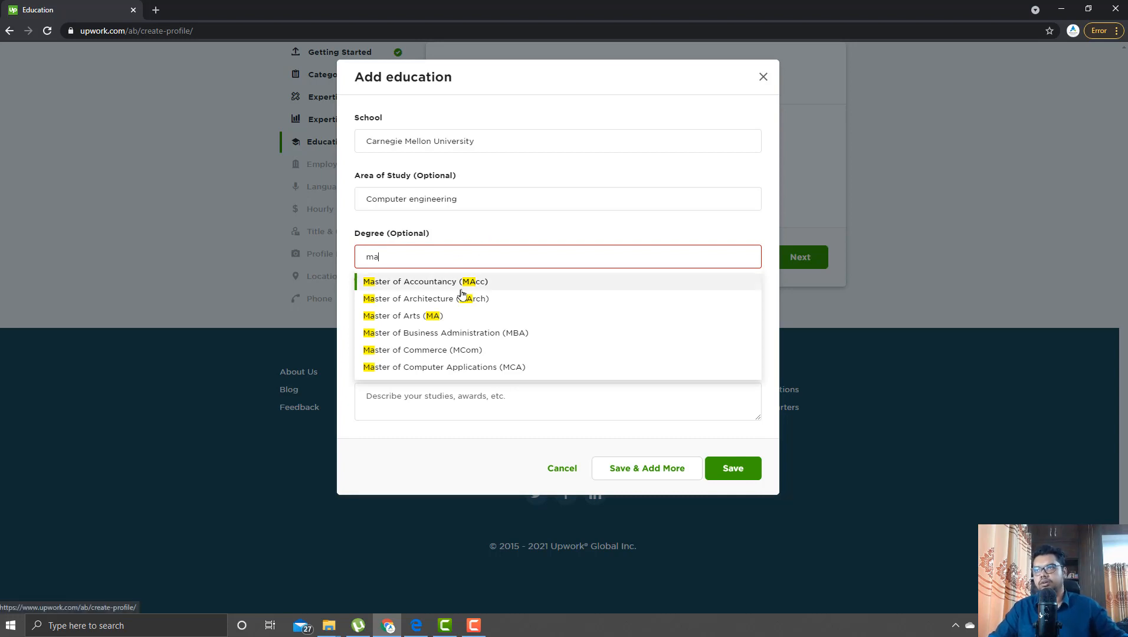
type("ster")
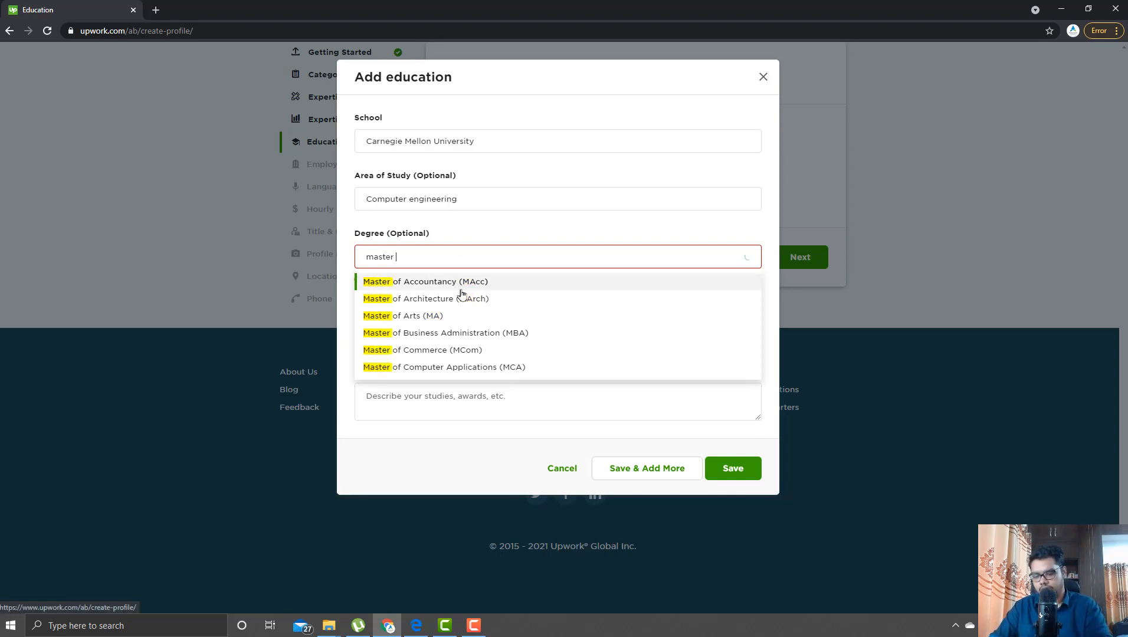
type(" of")
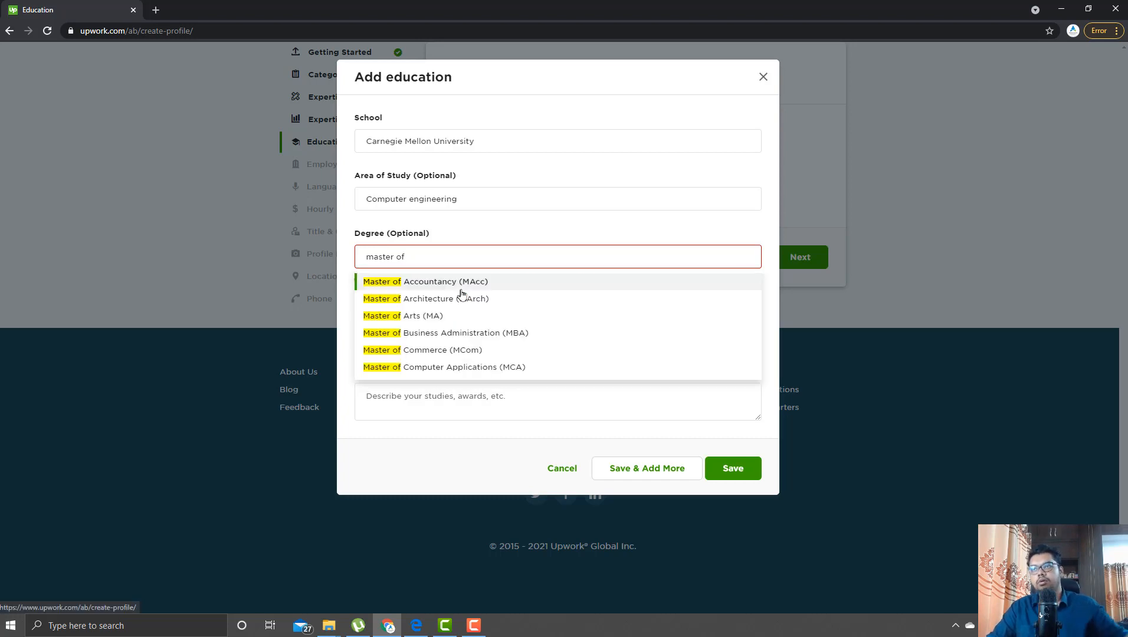
left_click(489, 368)
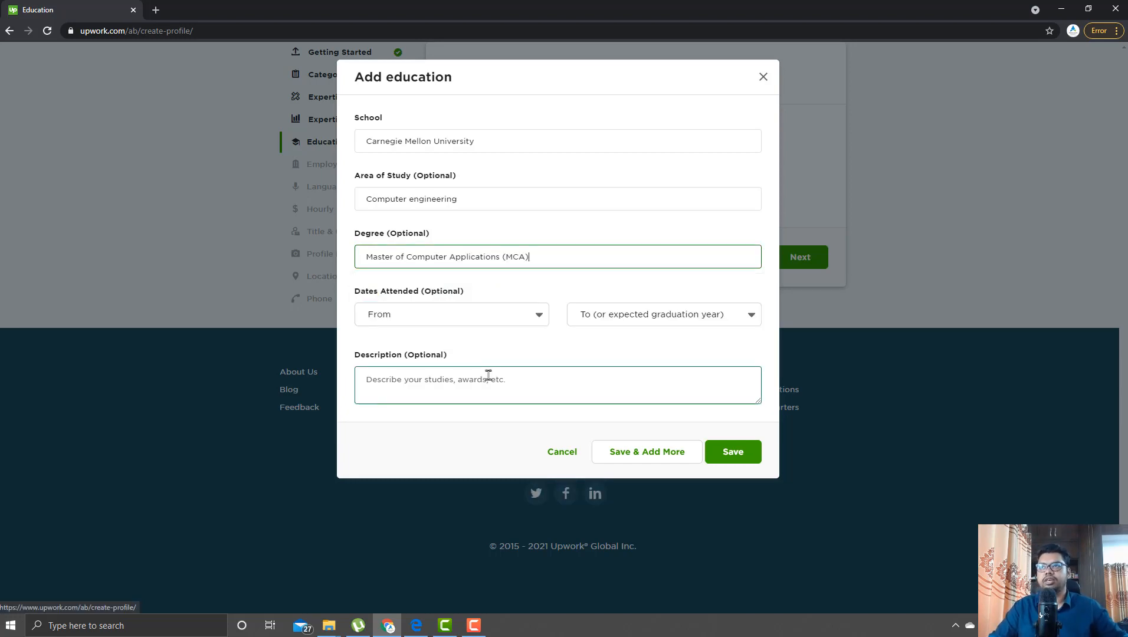
left_click(495, 314)
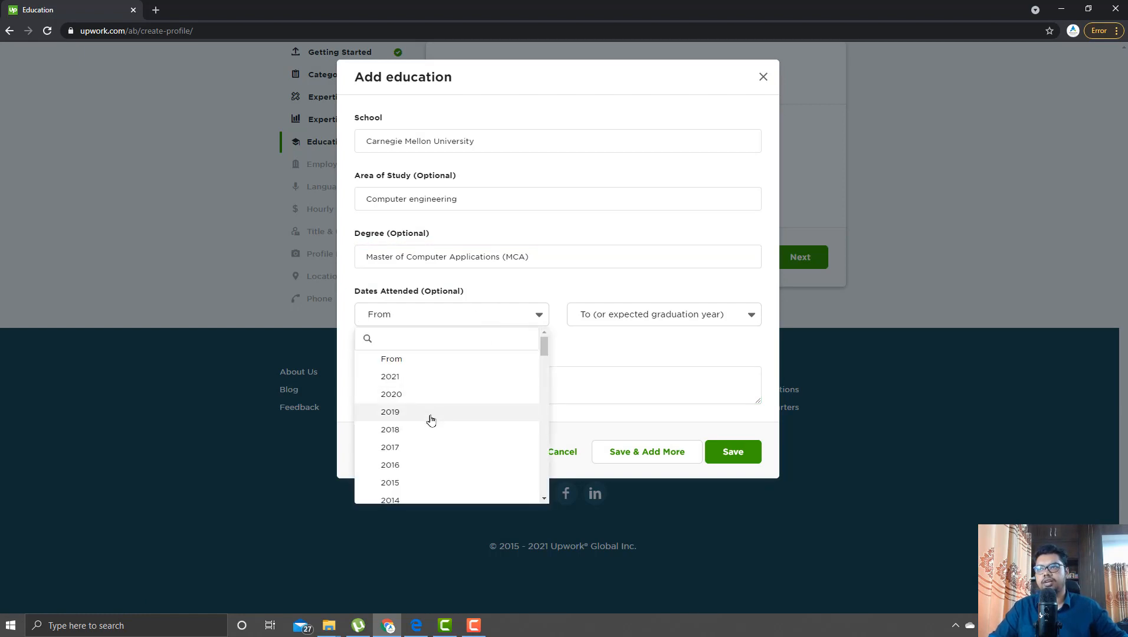
scroll(431, 420, "down", 1)
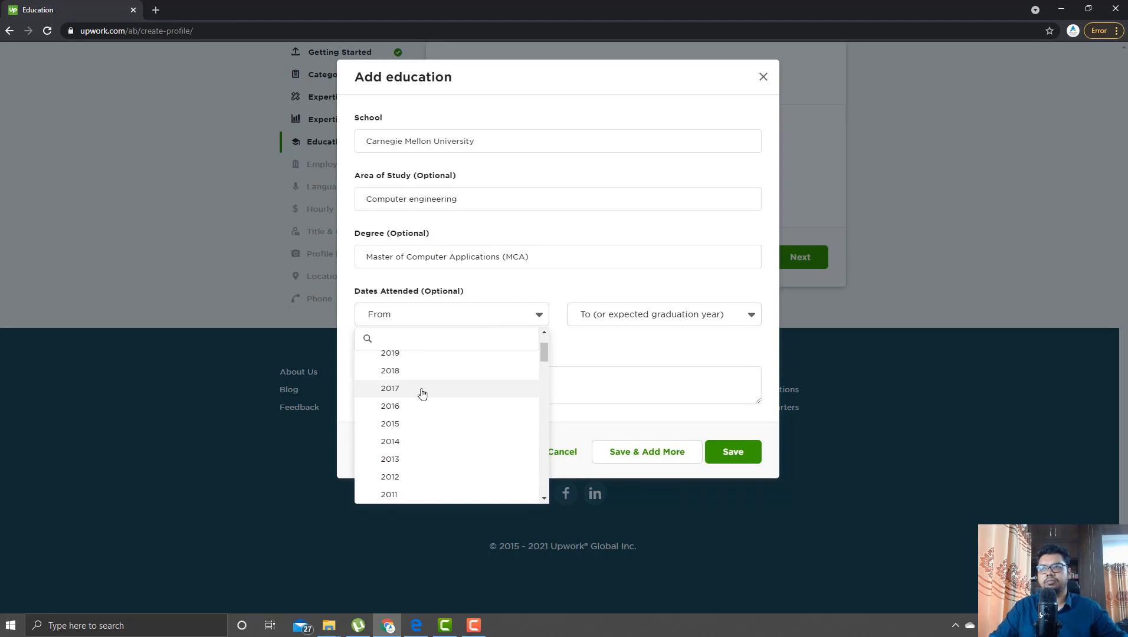
scroll(422, 394, "up", 1)
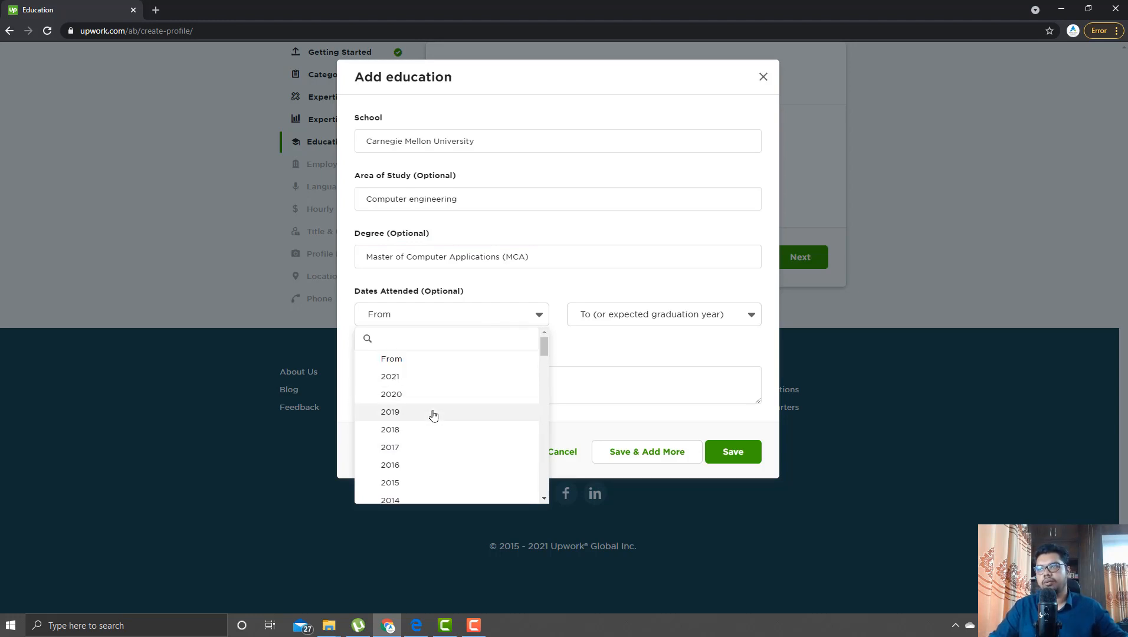
scroll(437, 411, "down", 1)
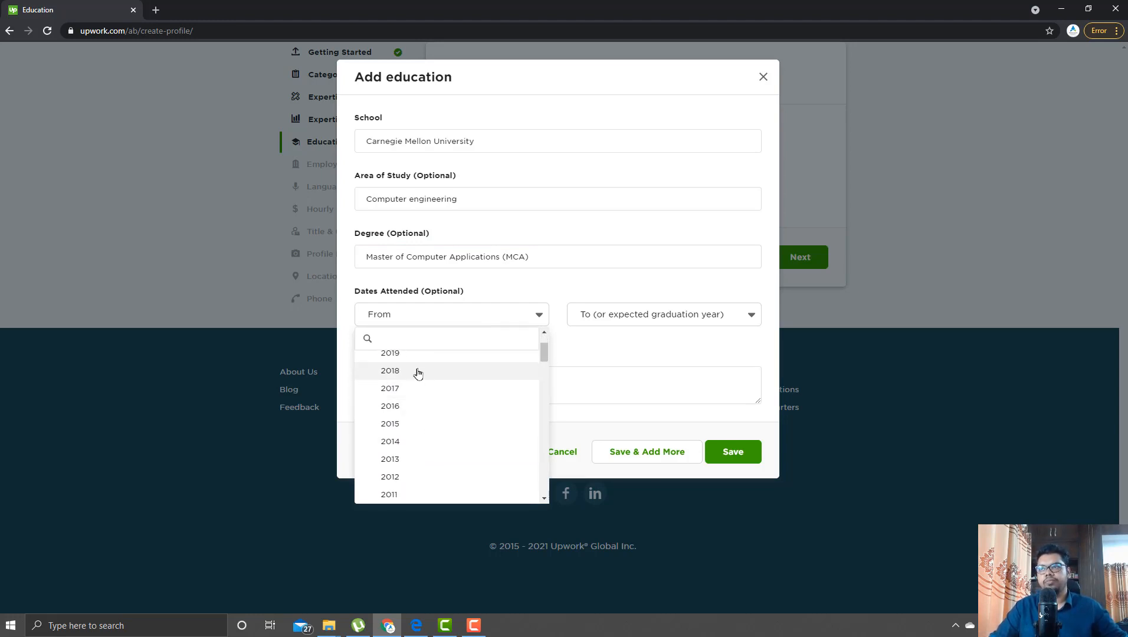
left_click(416, 429)
- Set the graduation year to 2019
left_click(618, 317)
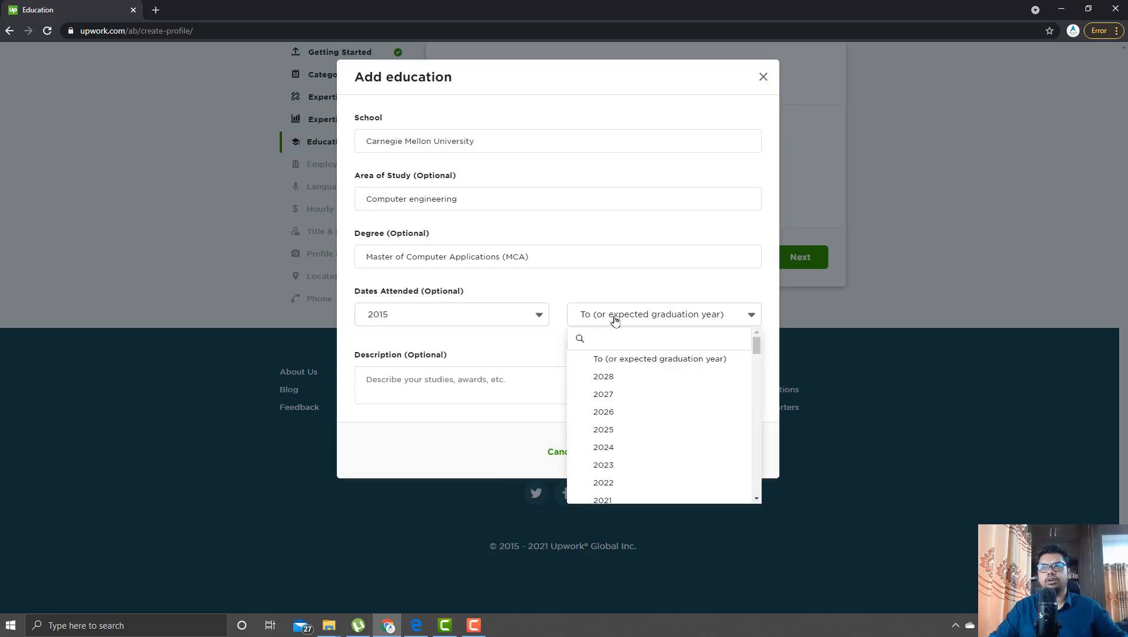
left_click(643, 337)
type("23")
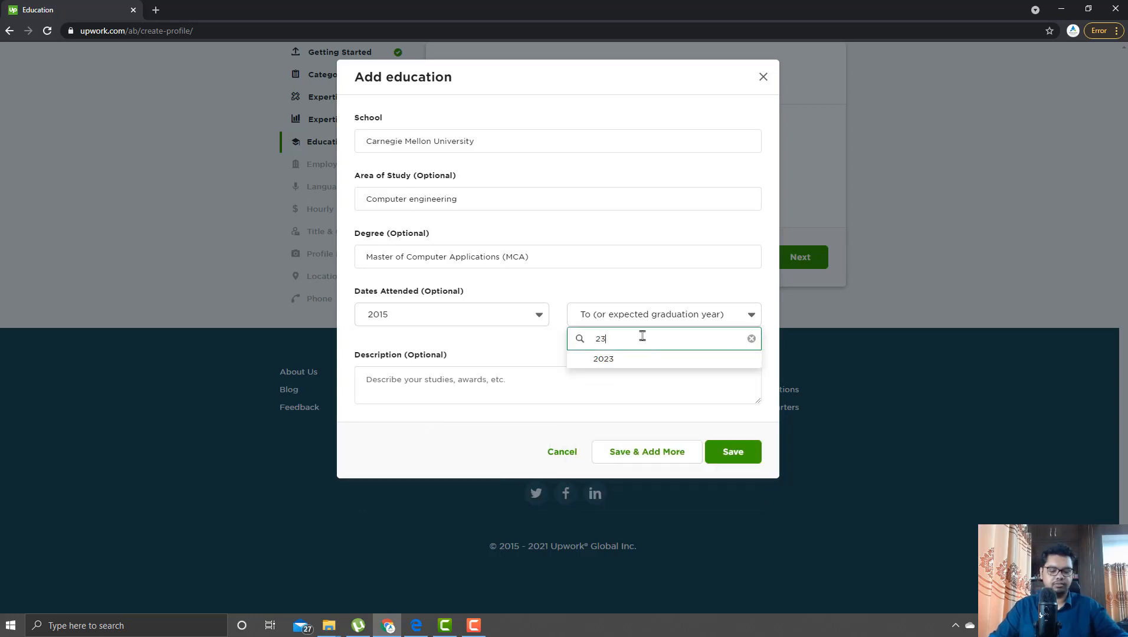
key("BackSpace")
type("019")
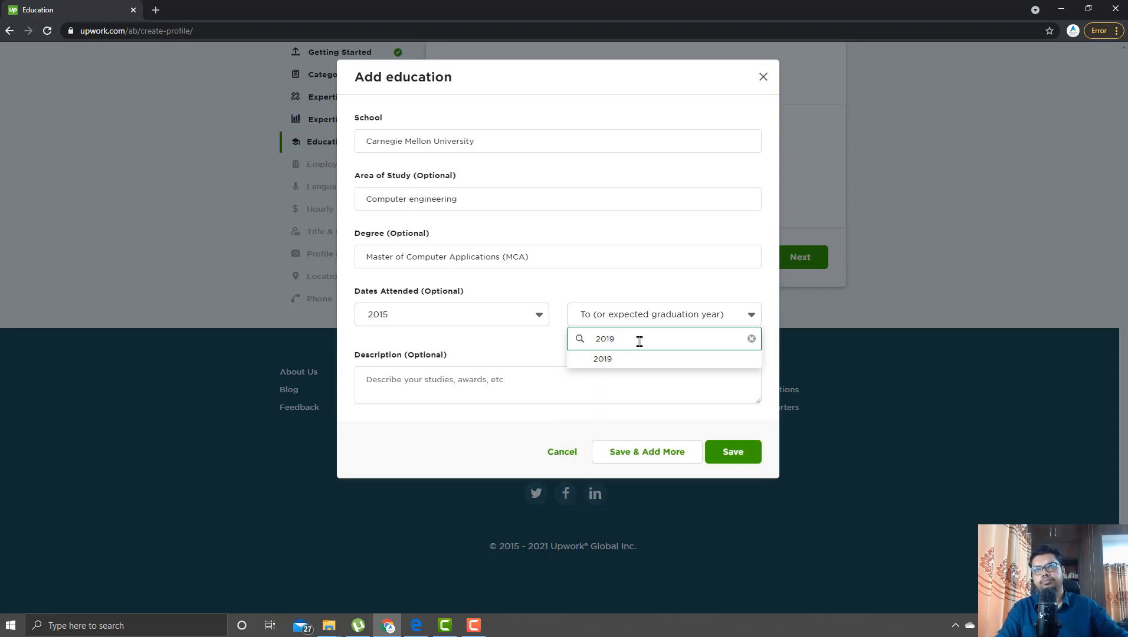
left_click(622, 360)
left_click(524, 392)
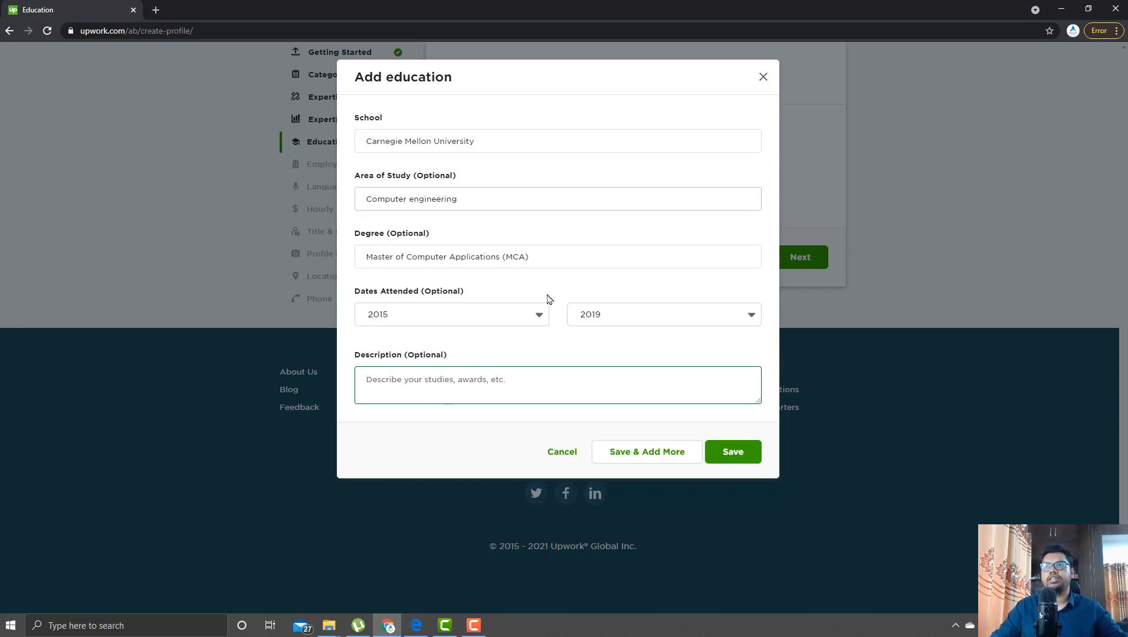
- Save the Carnegie Mellon MCA entry and proceed to step 6, Employment
left_click(738, 454)
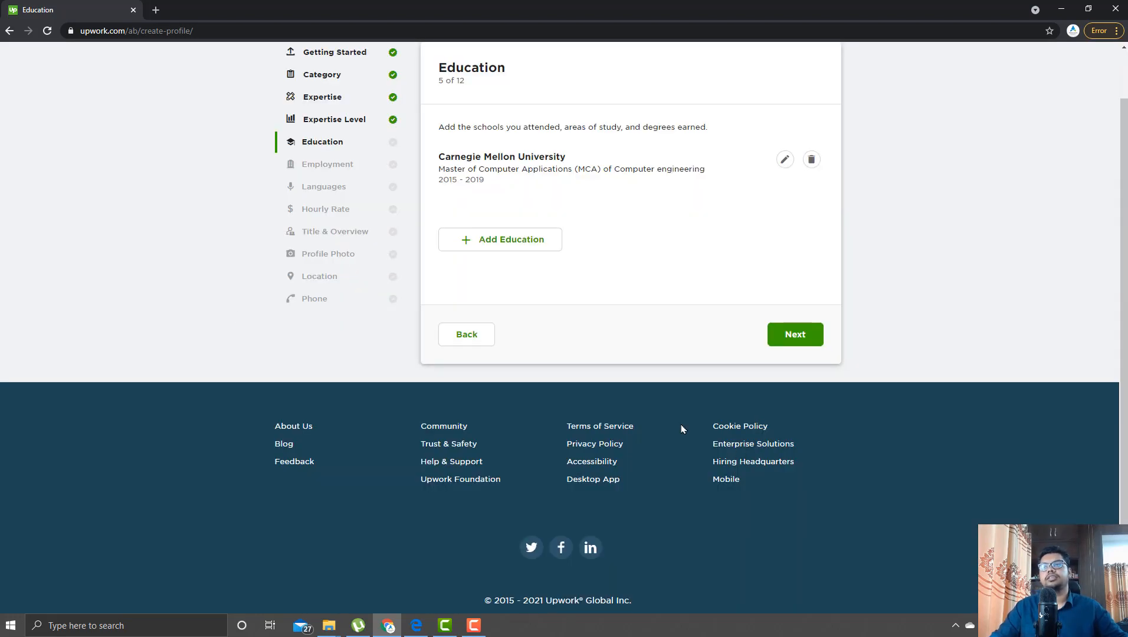
scroll(751, 391, "up", 1)
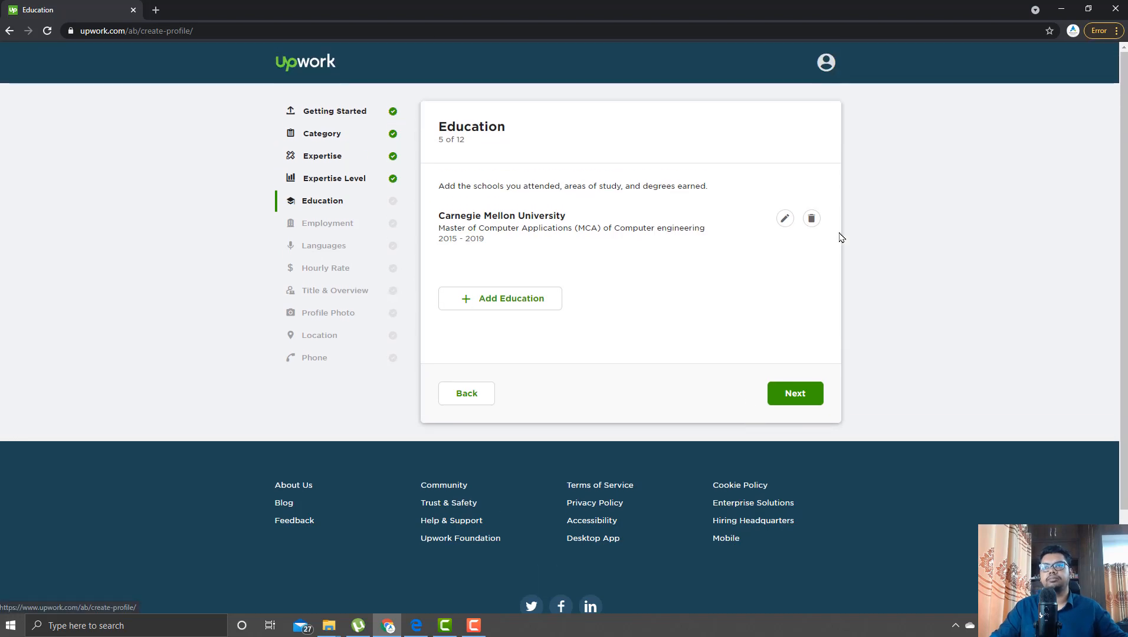
left_click(798, 395)
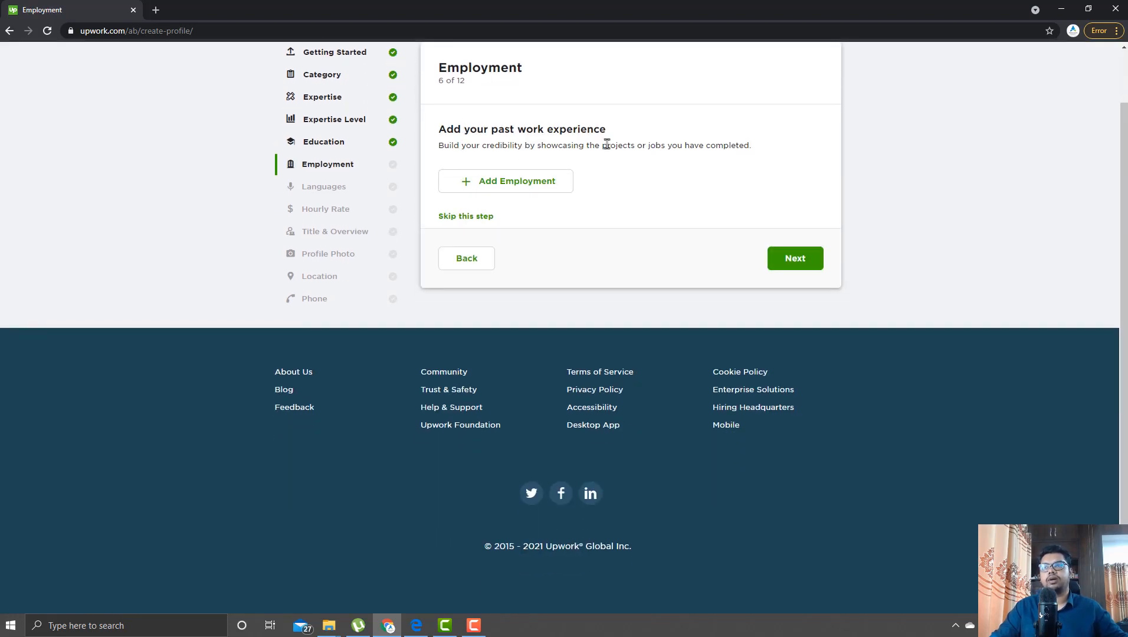
scroll(607, 270, "up", 1)
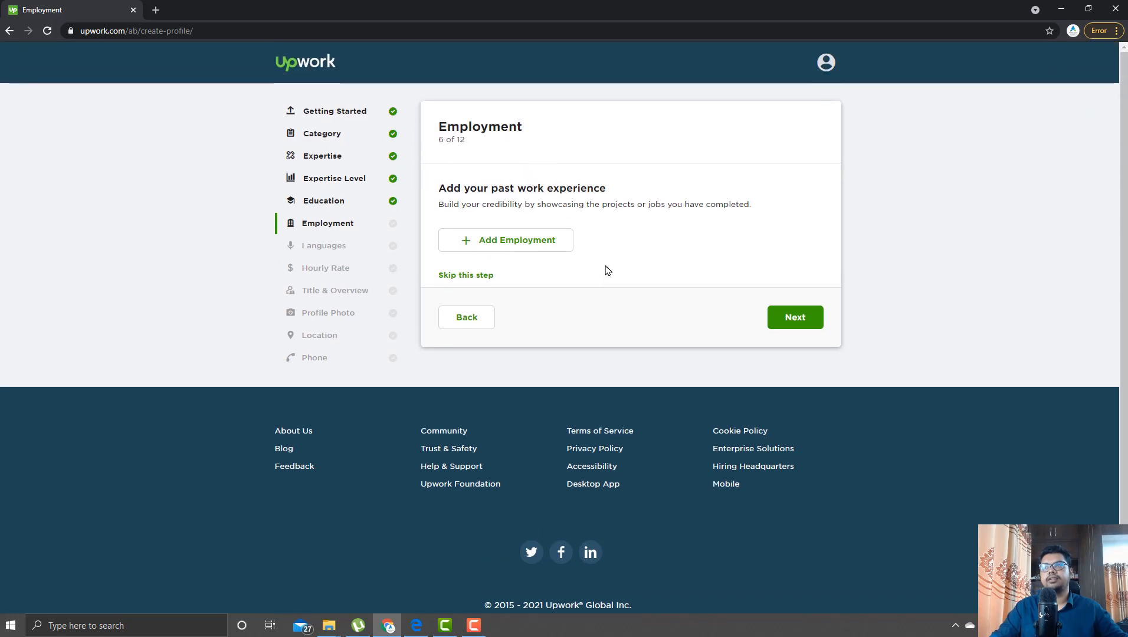
- Start a new employment entry for Triple click studio located in Alaska
left_click(509, 239)
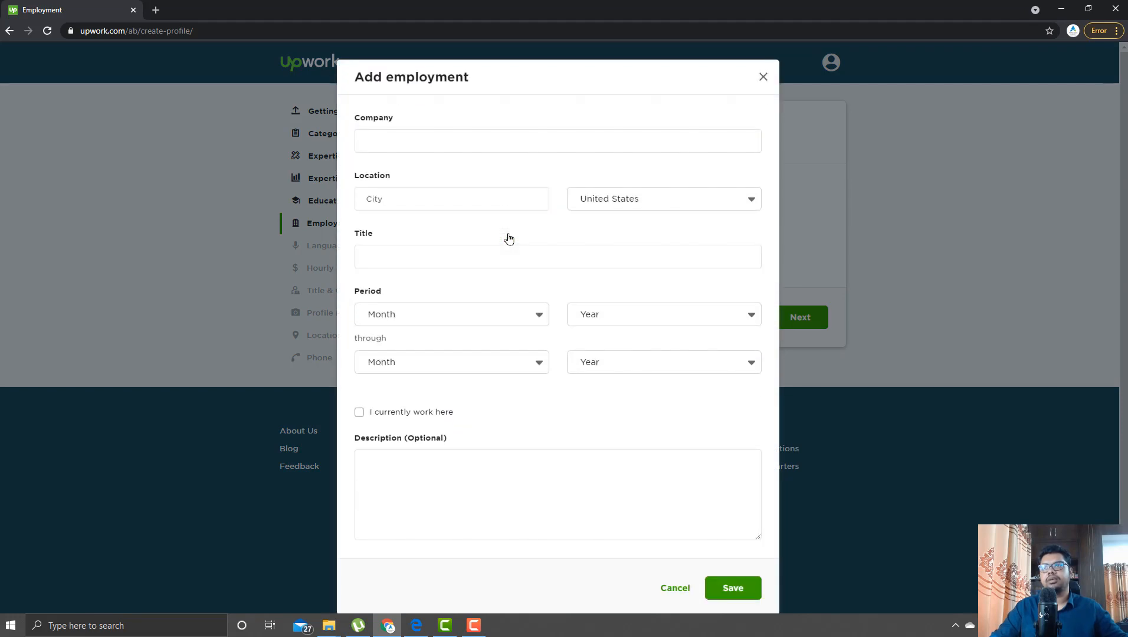
left_click(478, 141)
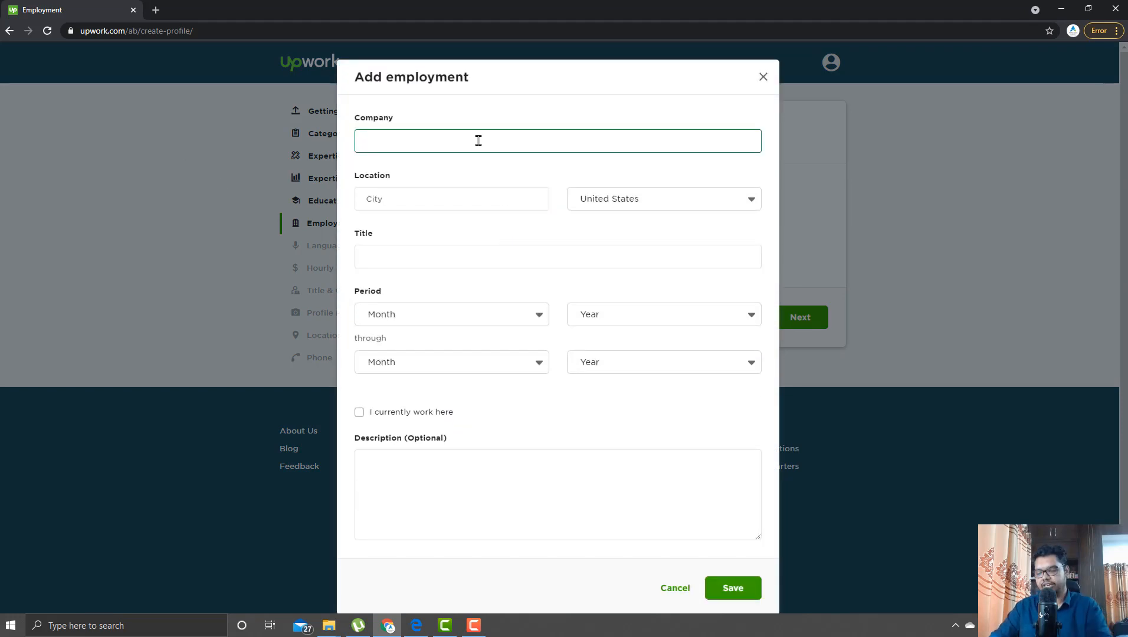
type("Triple ")
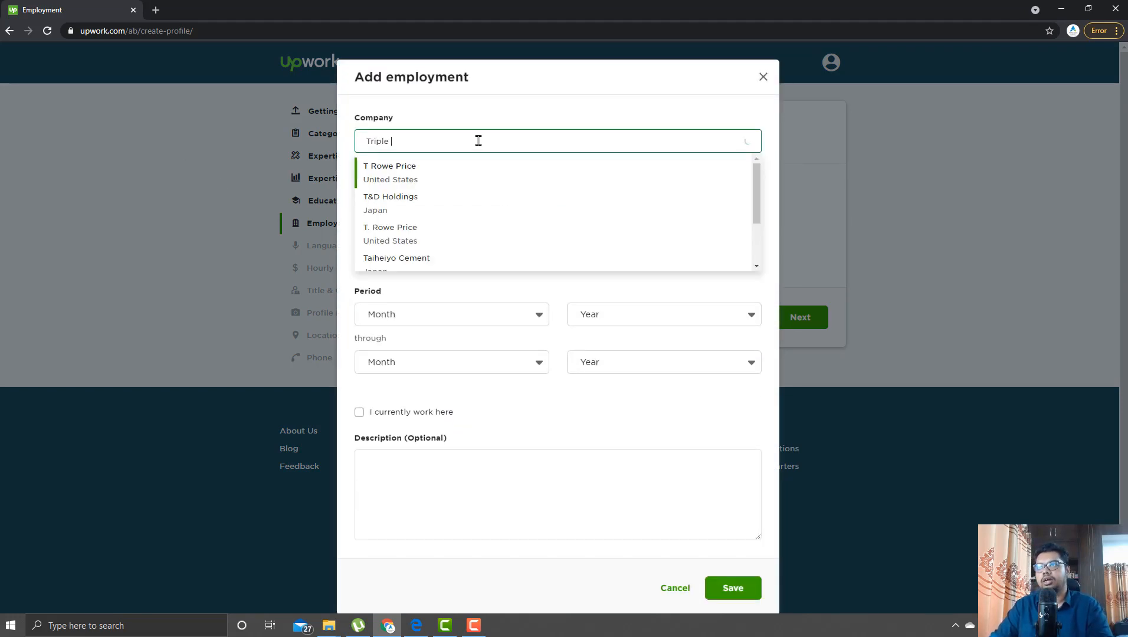
type("click studio")
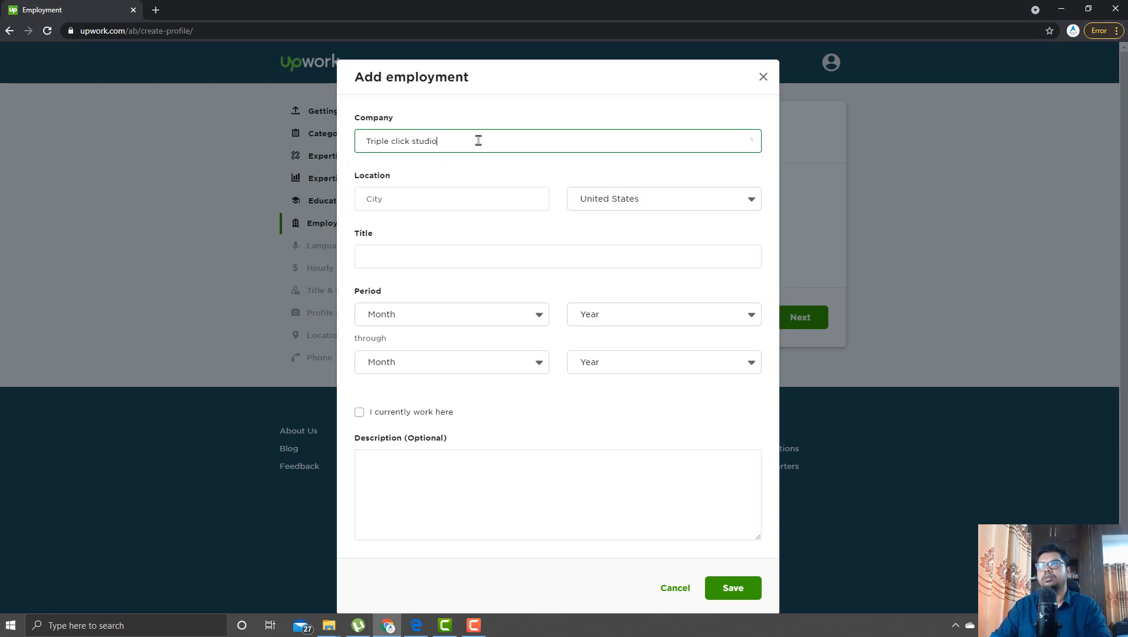
key("Tab")
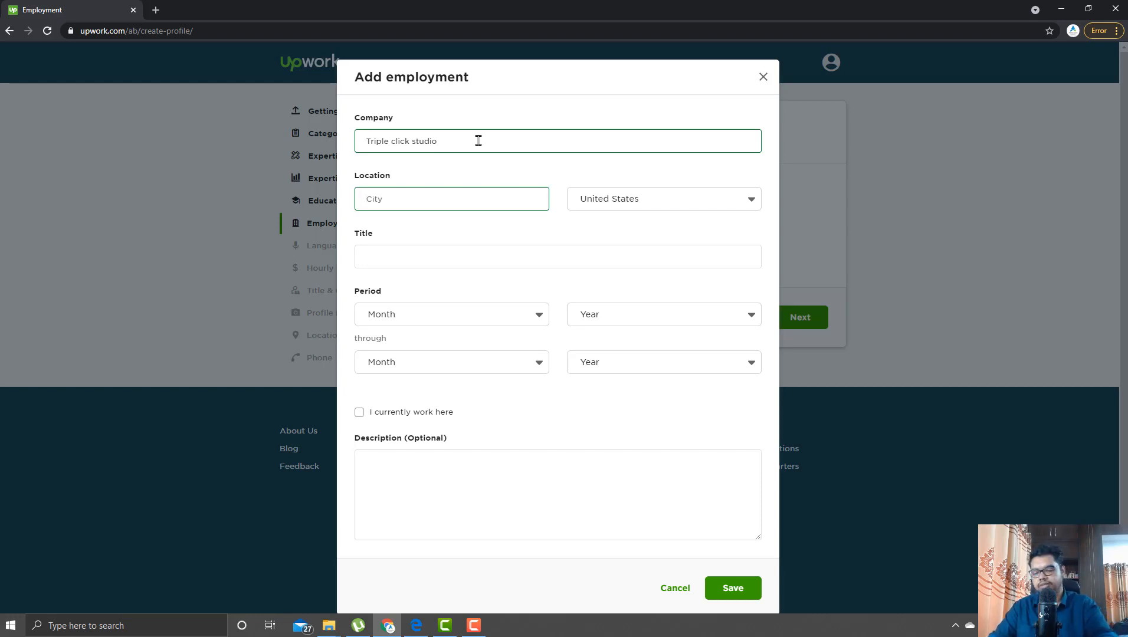
type("Mo")
key("BackSpace")
key("BackSpace")
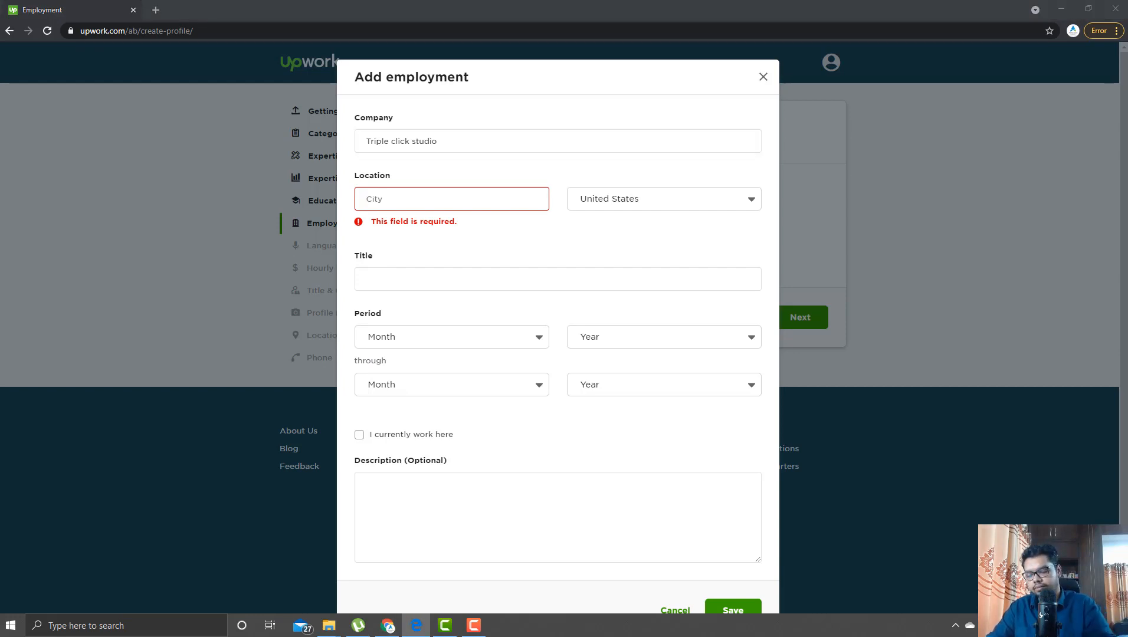
left_click(435, 194)
type("Alaska")
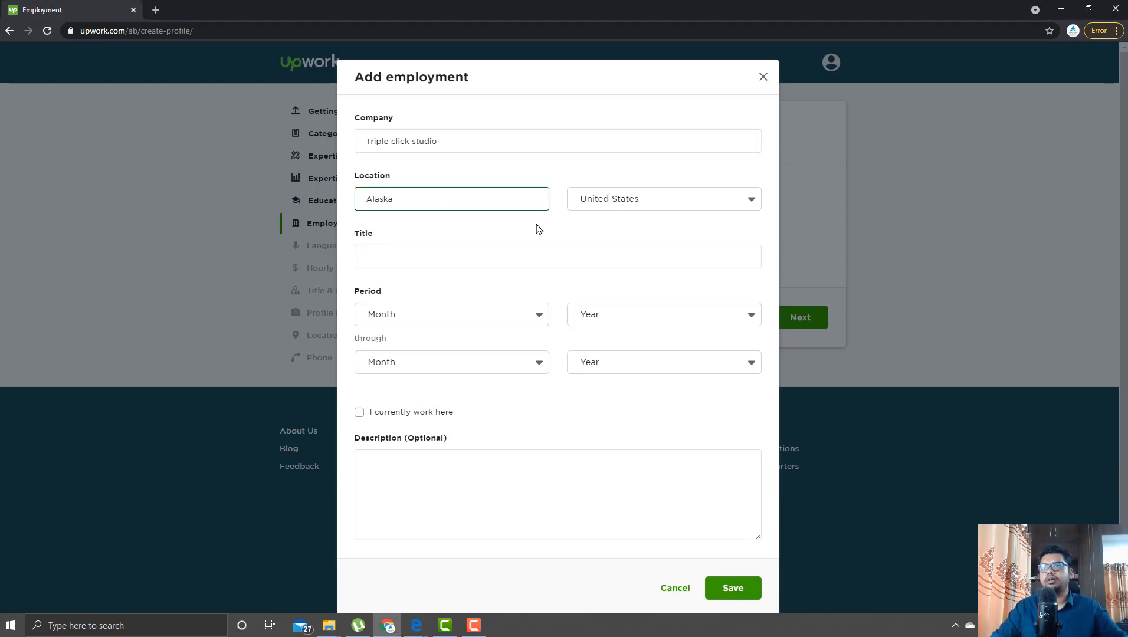
- Set the job title to Web Developer
left_click(426, 251)
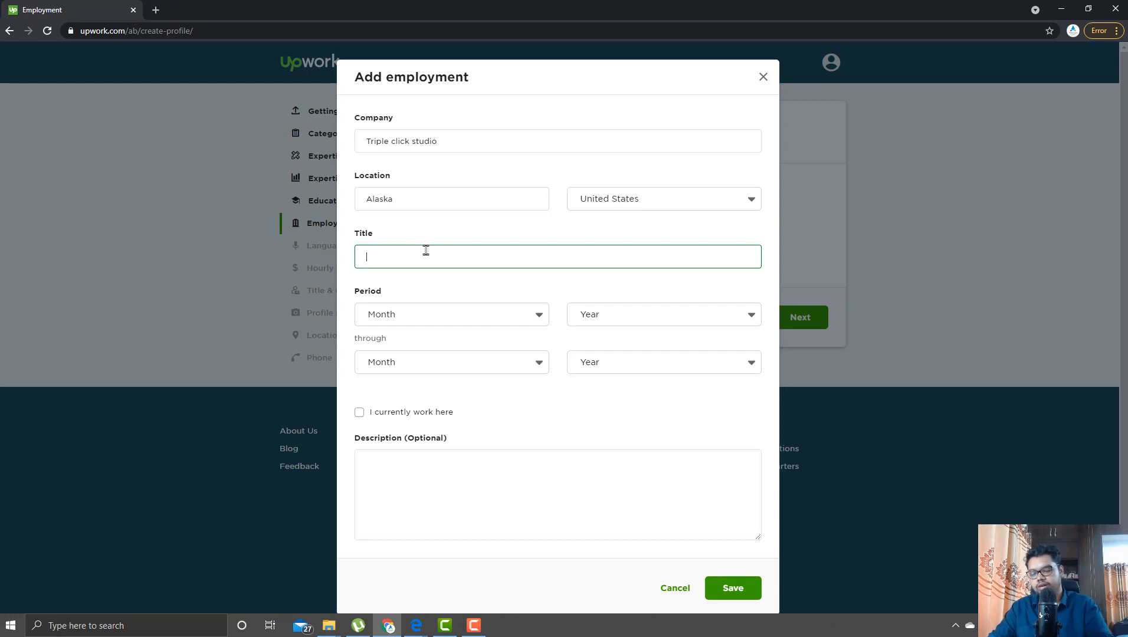
type("Web")
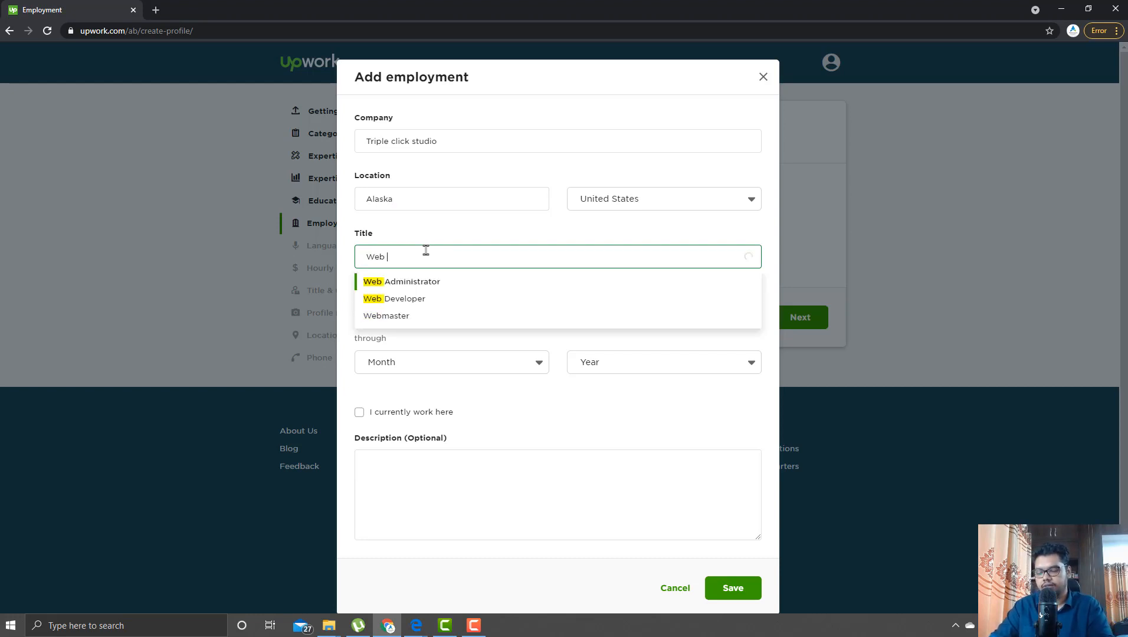
type(" delo")
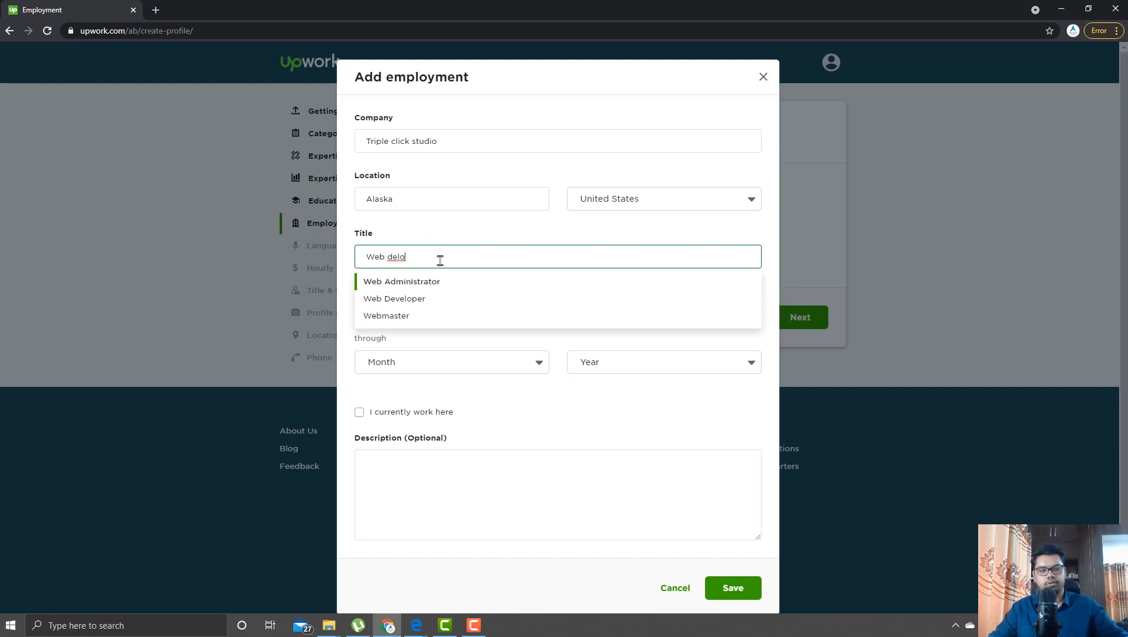
left_click(426, 297)
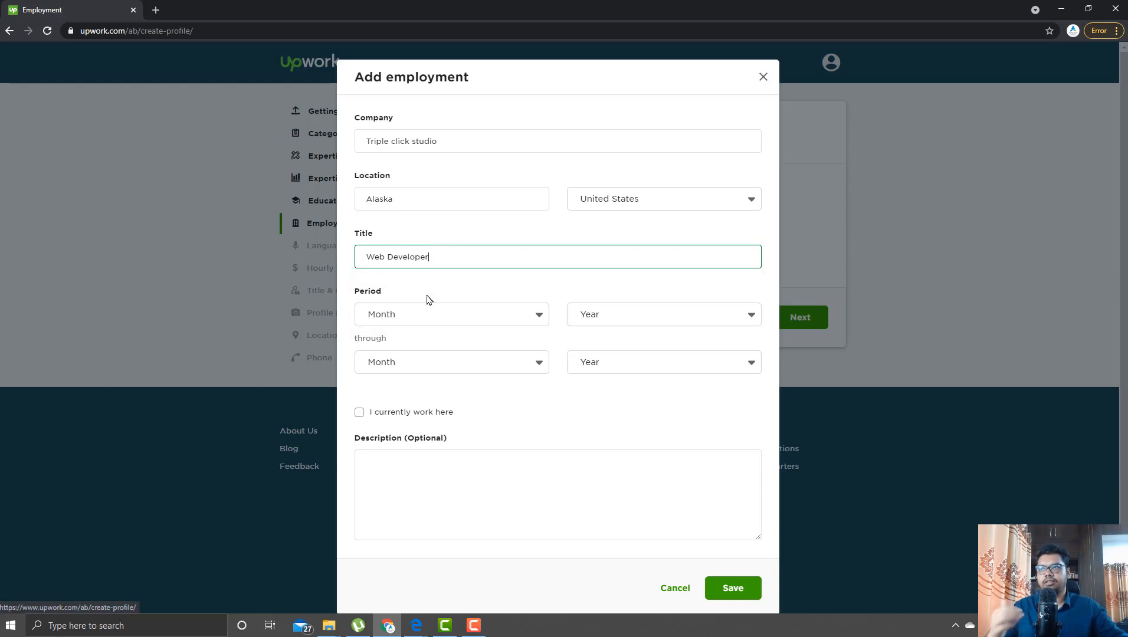
- Set the start date to February 2019, mark it current, and save the job
left_click(497, 317)
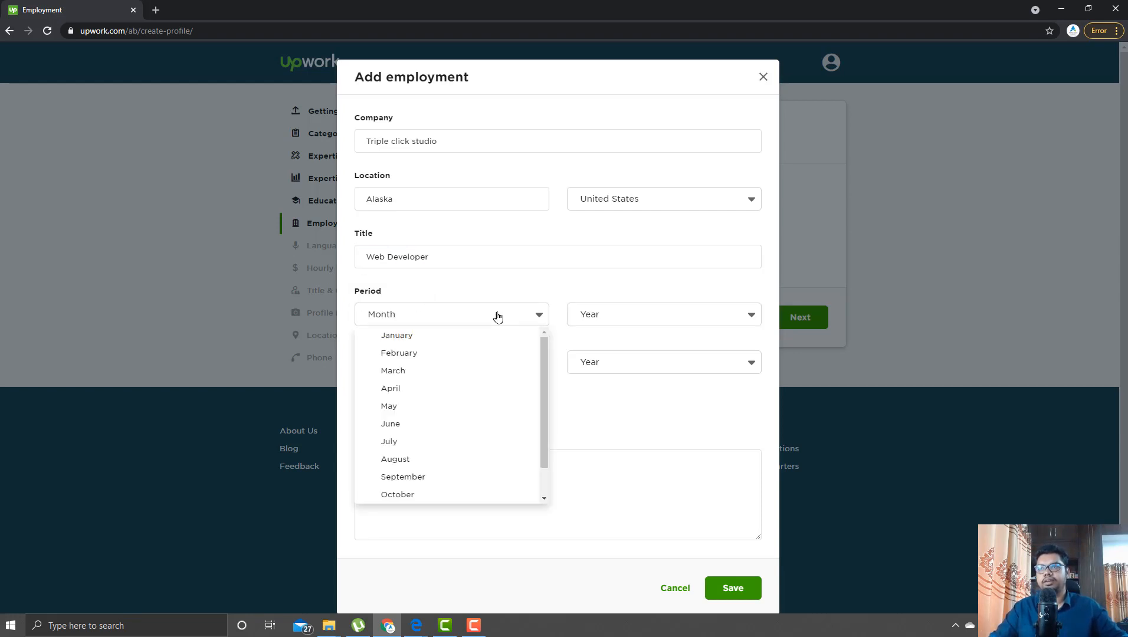
left_click(416, 349)
left_click(636, 319)
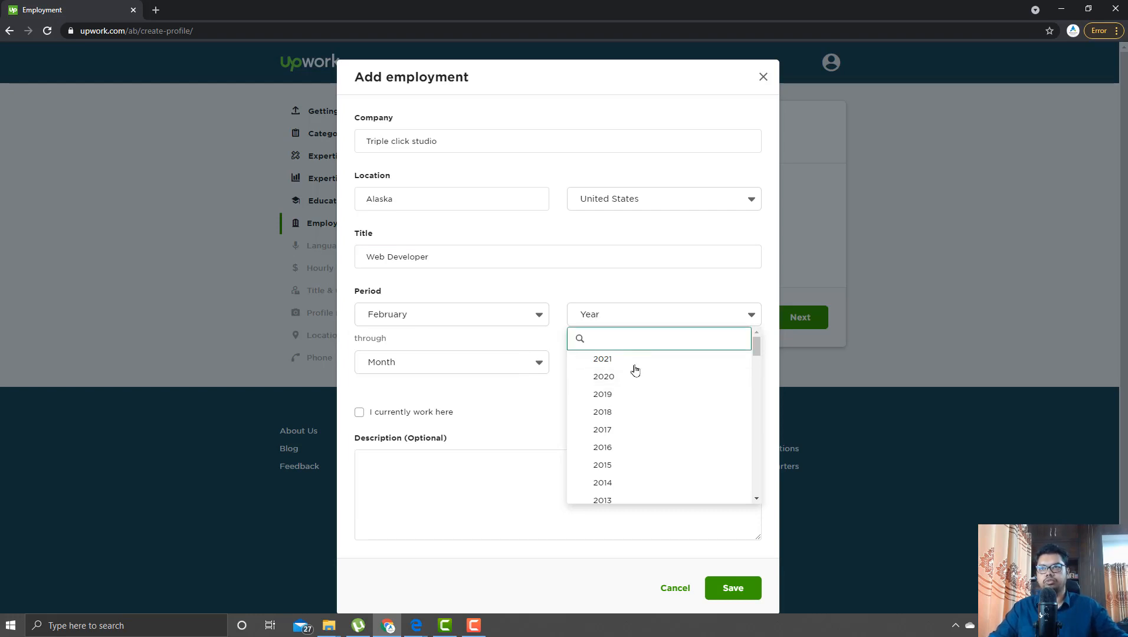
left_click(625, 395)
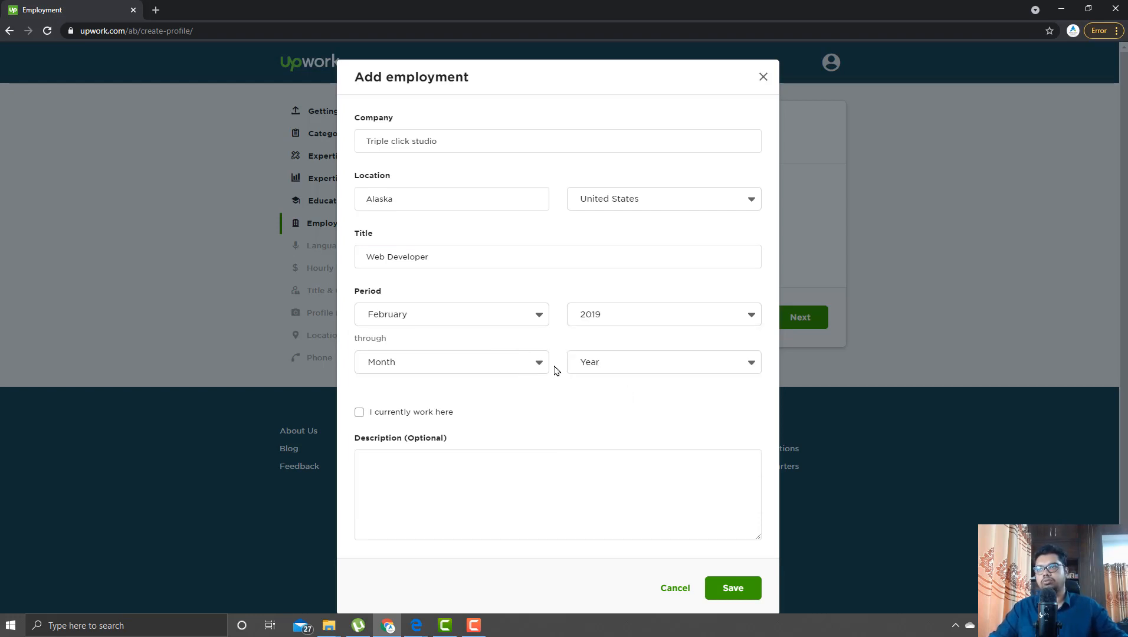
left_click(389, 414)
left_click(504, 509)
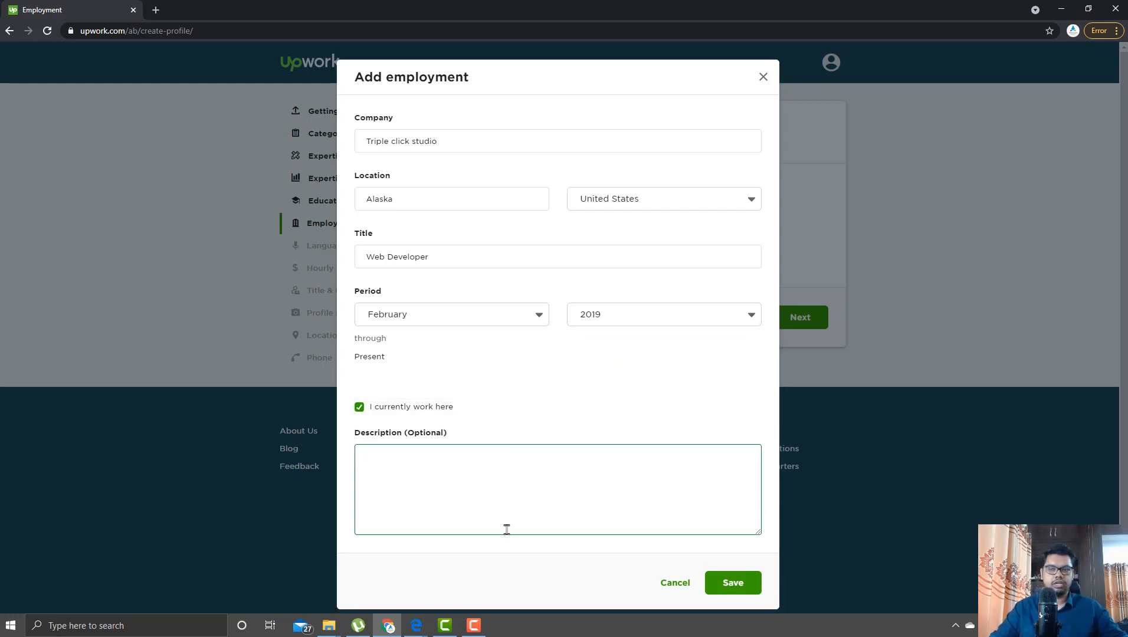
left_click(733, 584)
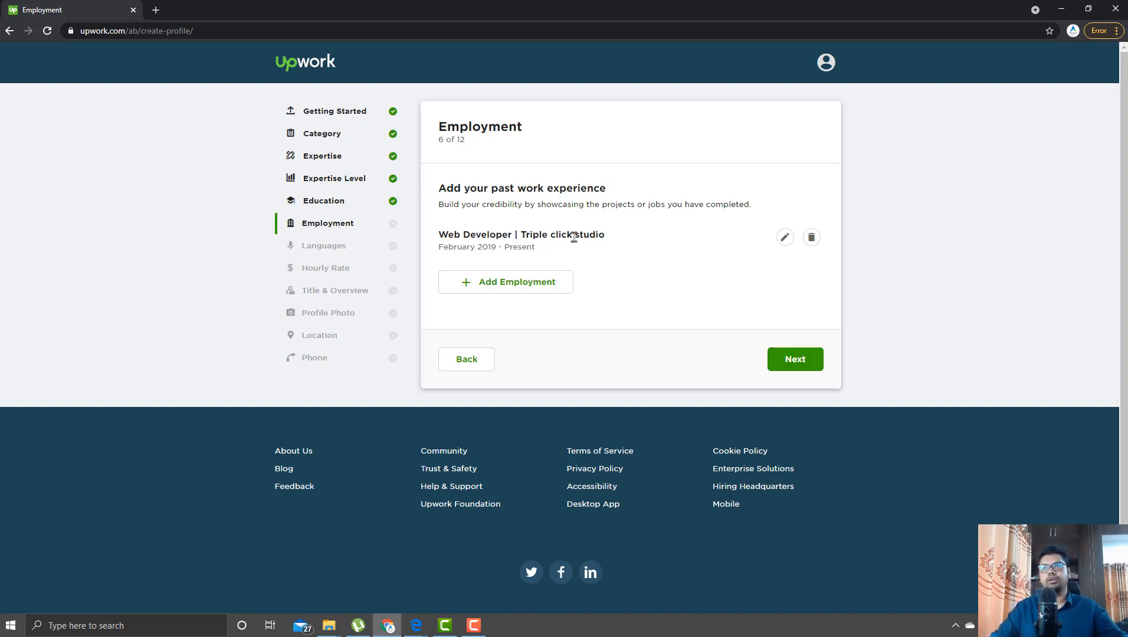
- On the Languages step, choose Native or Bilingual English proficiency and continue to Hourly Rate
left_click(803, 356)
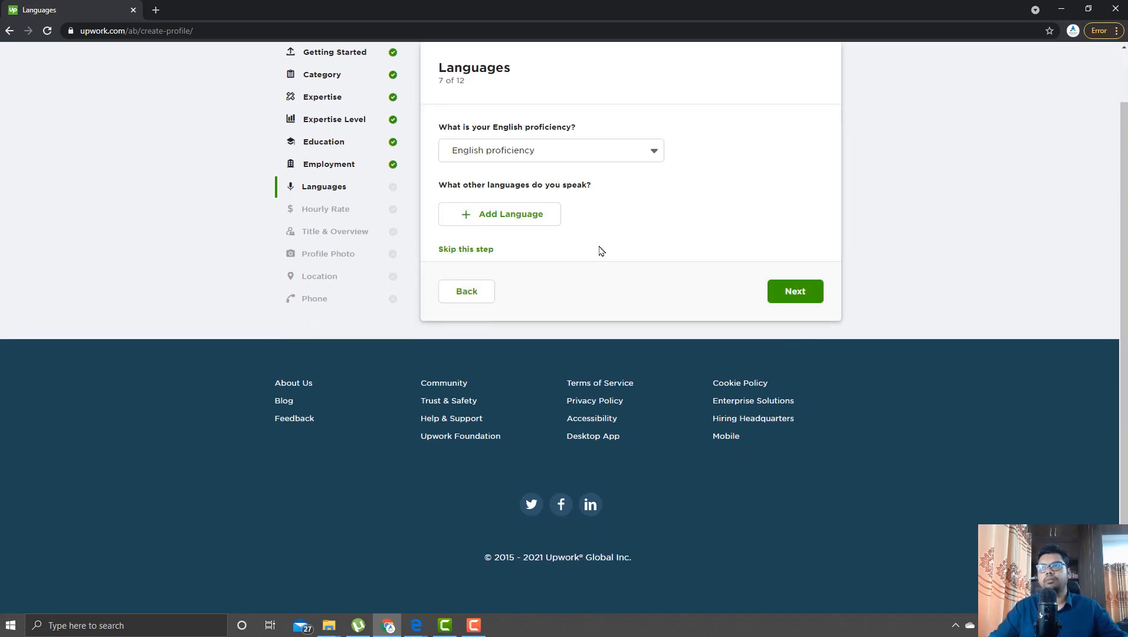
scroll(602, 251, "up", 1)
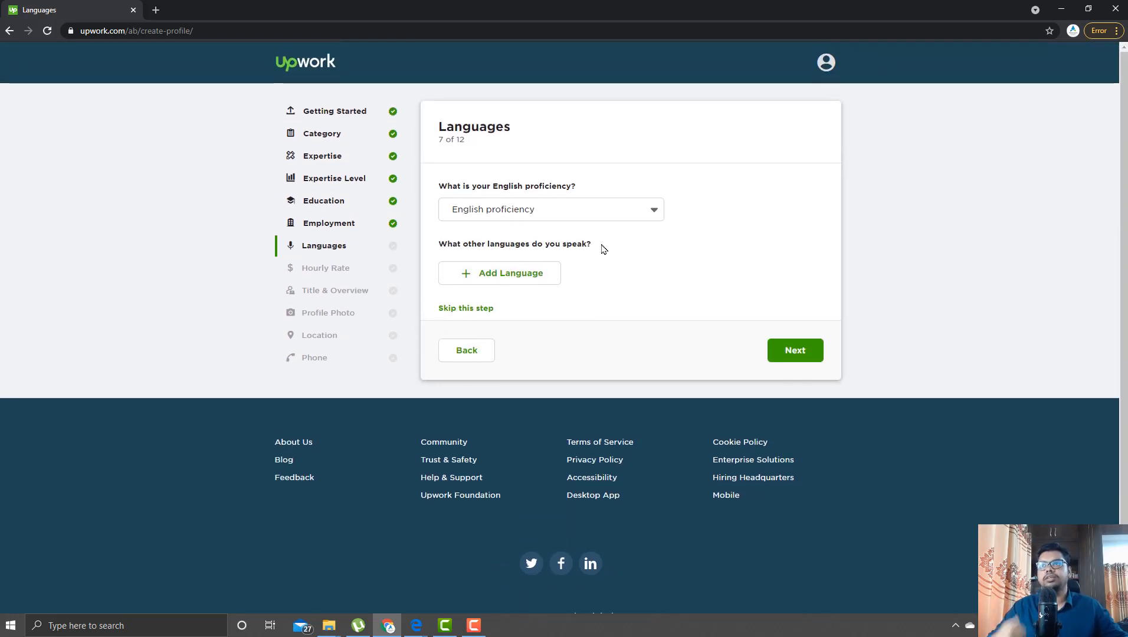
left_click(594, 212)
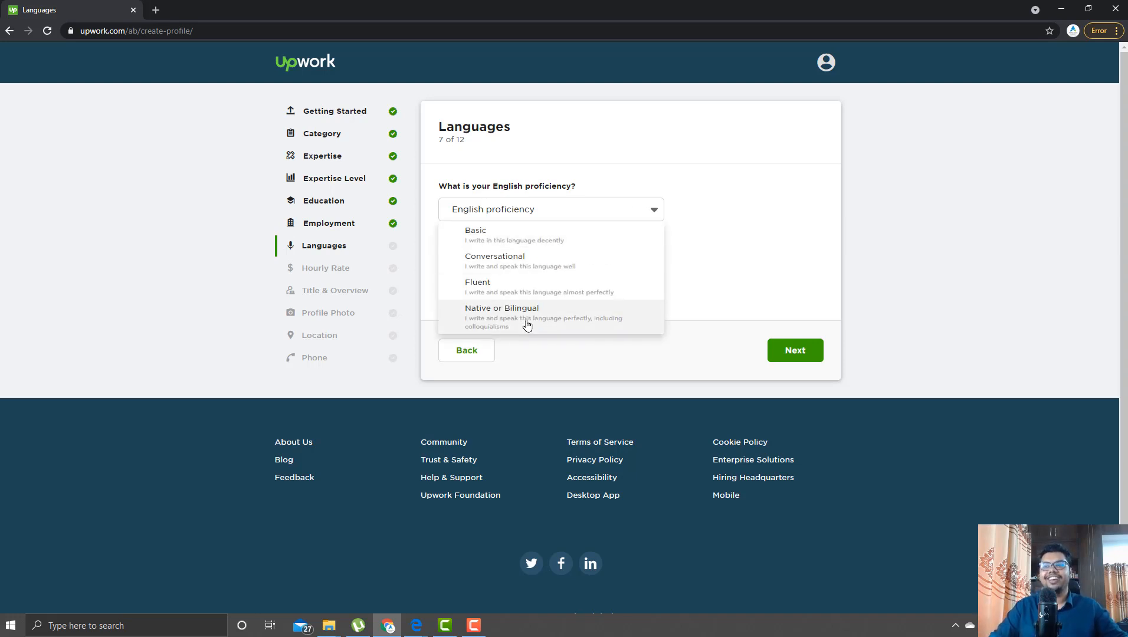
left_click(567, 319)
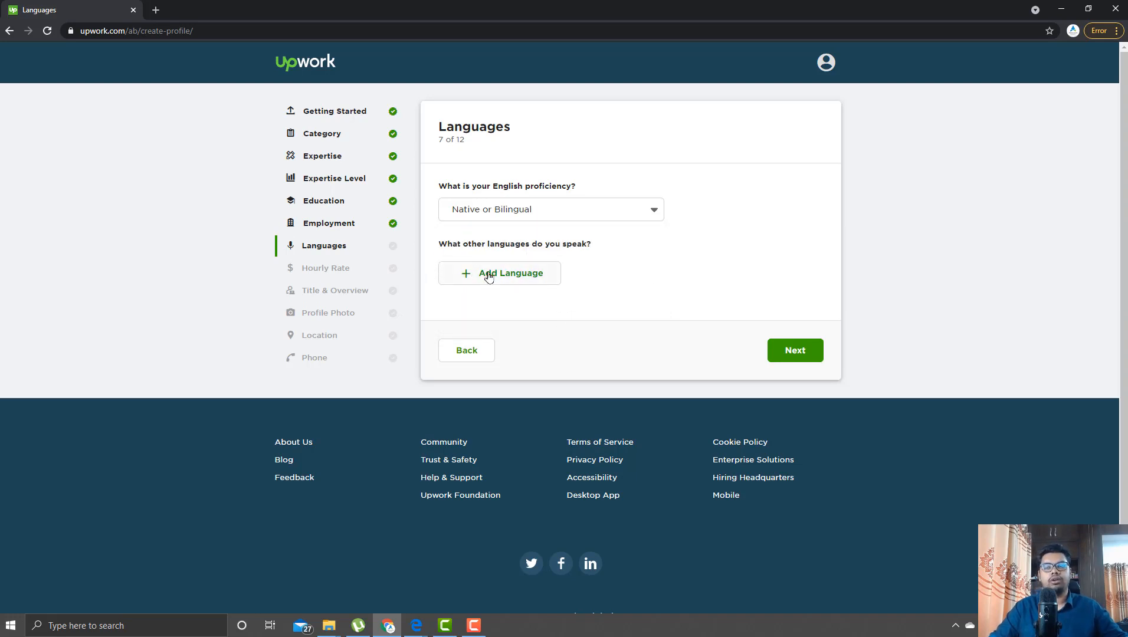
left_click(803, 353)
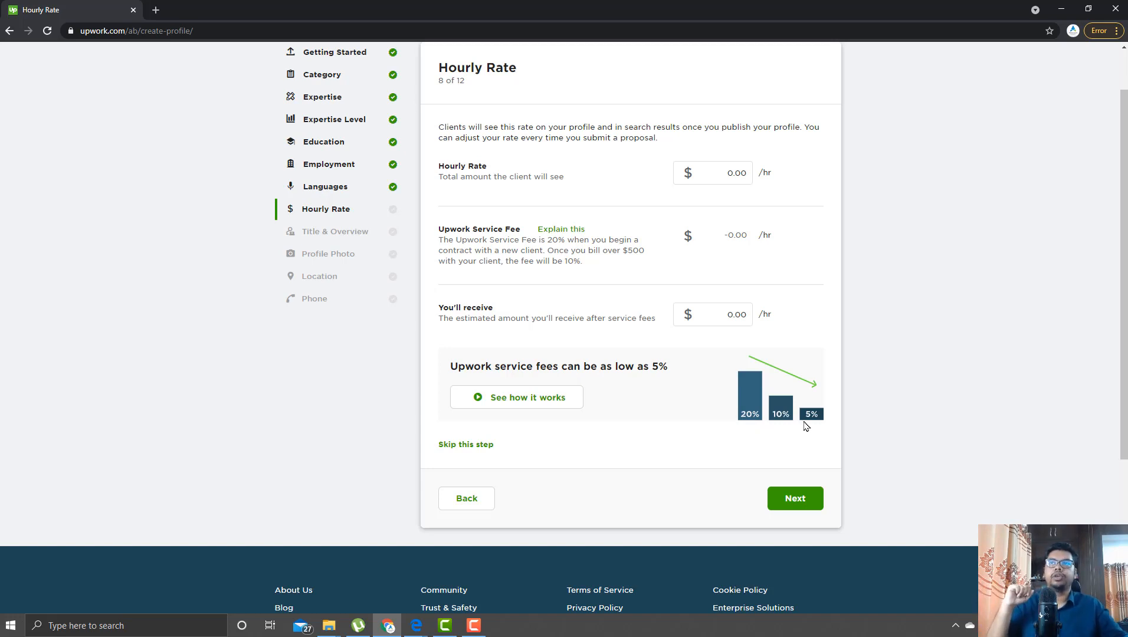
- Enter a $25 hourly rate, leaving $20.00 after fees, and continue to Title & Overview
scroll(806, 429, "up", 1)
left_click(710, 231)
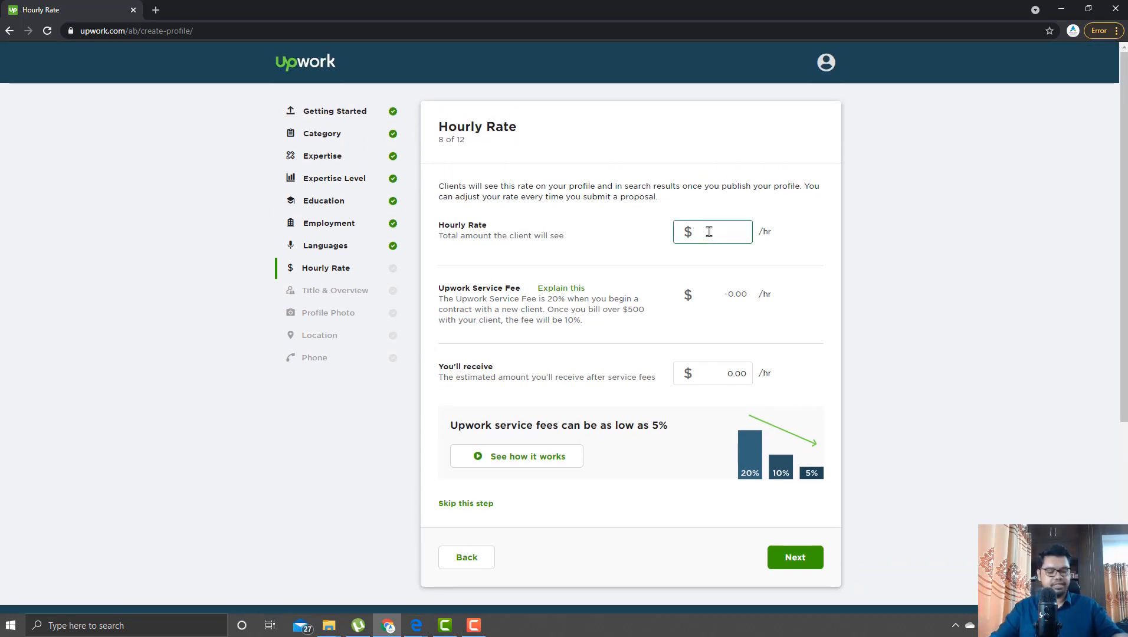
type("12")
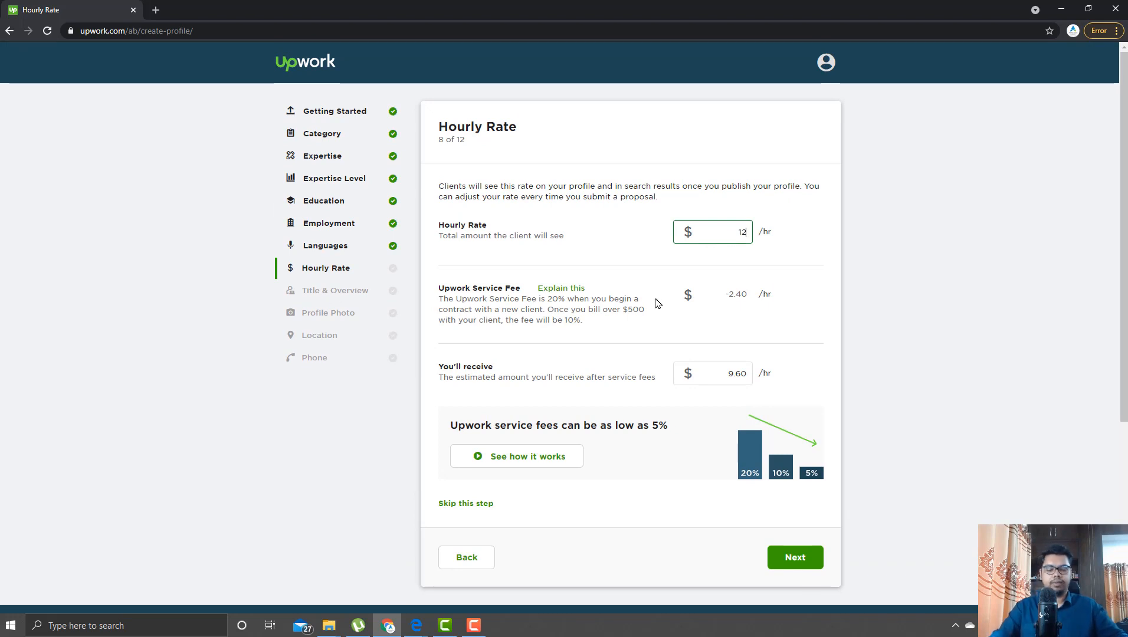
key("BackSpace")
key("BackSpace")
type("25")
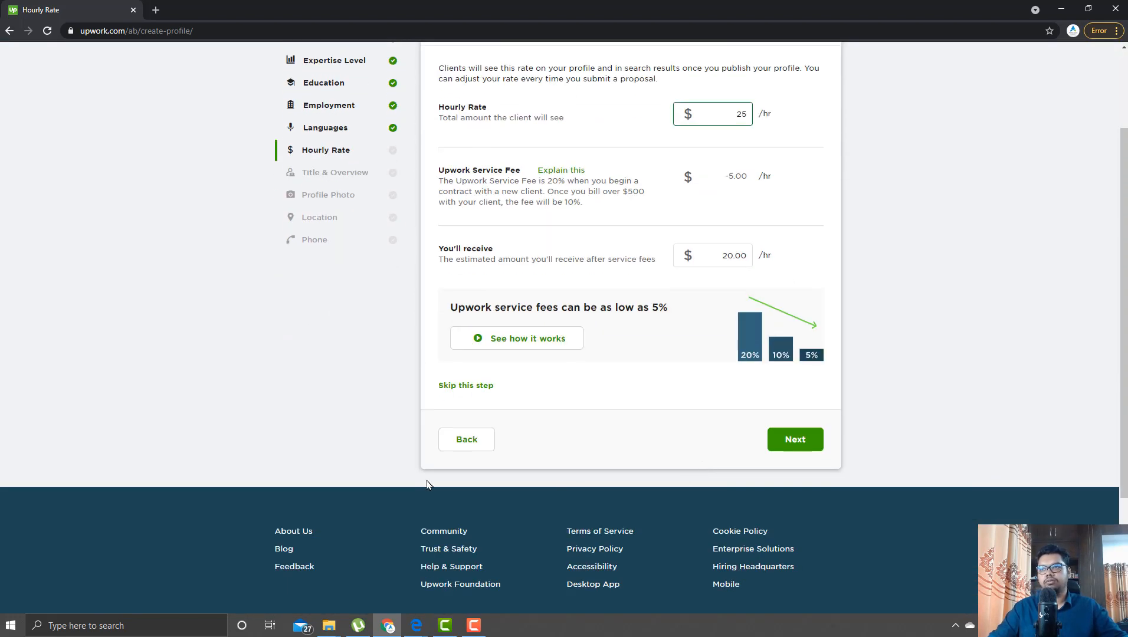
scroll(732, 466, "down", 2)
left_click(806, 440)
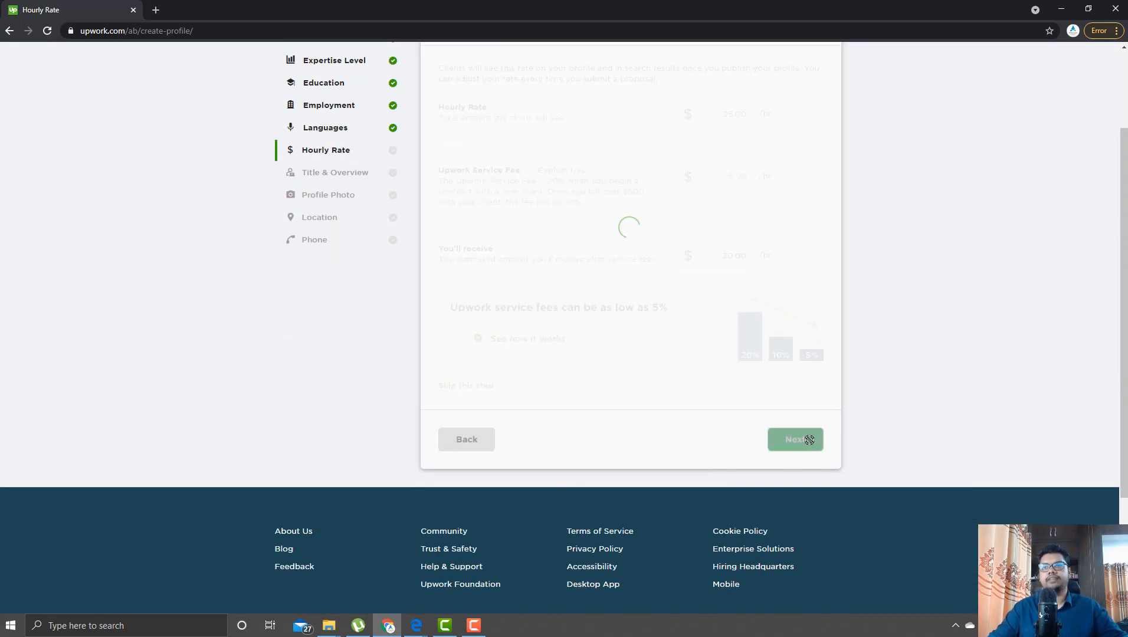
scroll(571, 387, "up", 1)
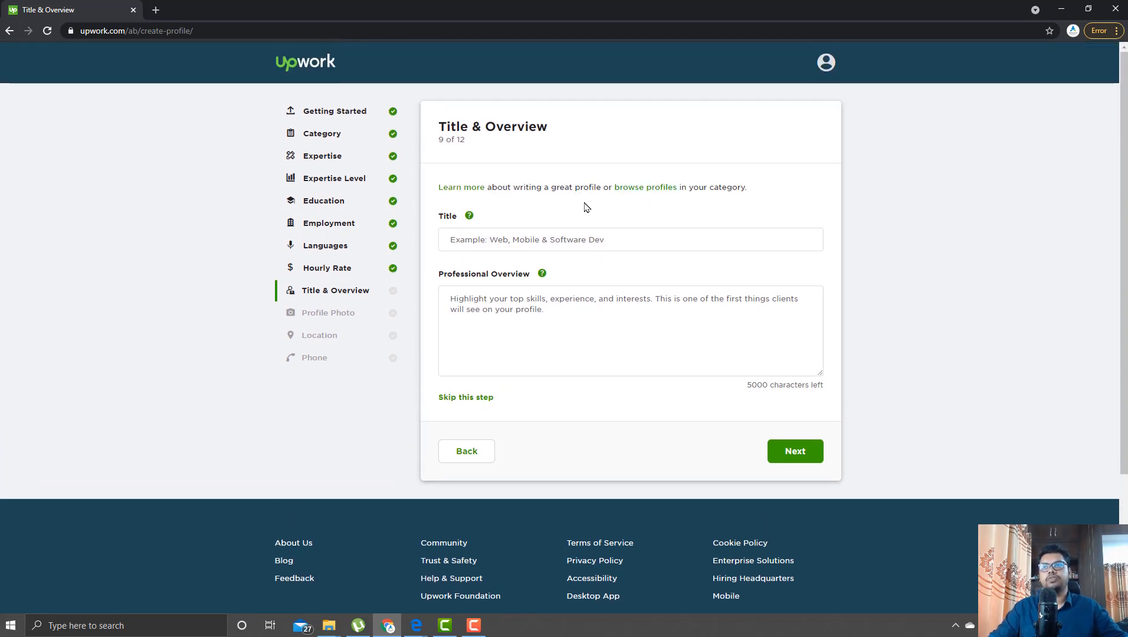
- Enter 'Web Developer' as the profile title
left_click(468, 239)
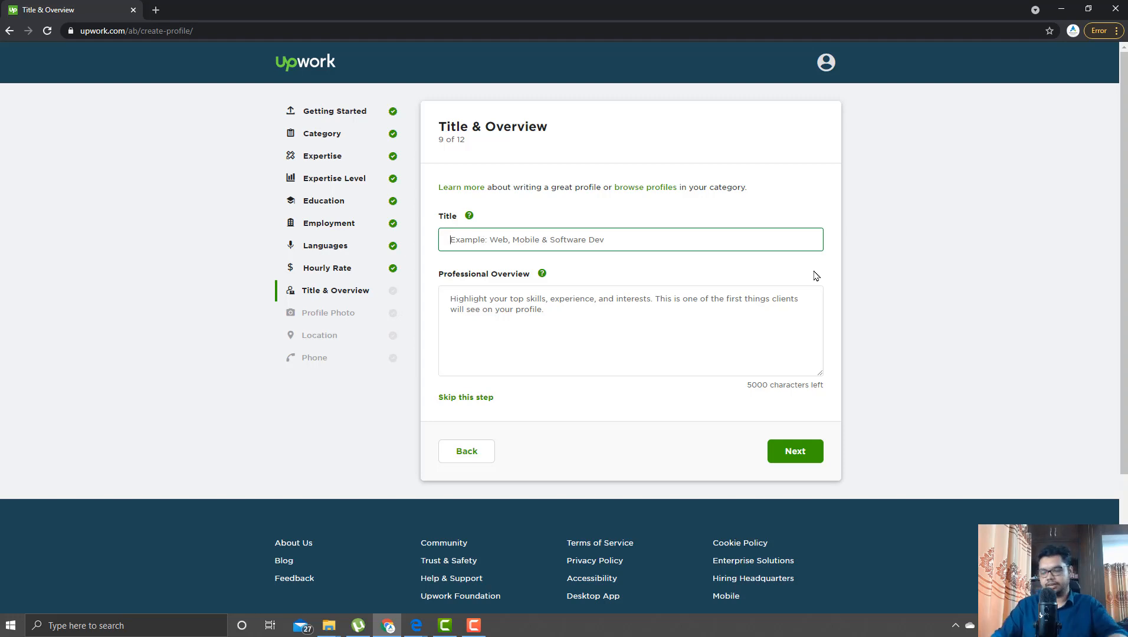
type("Web De")
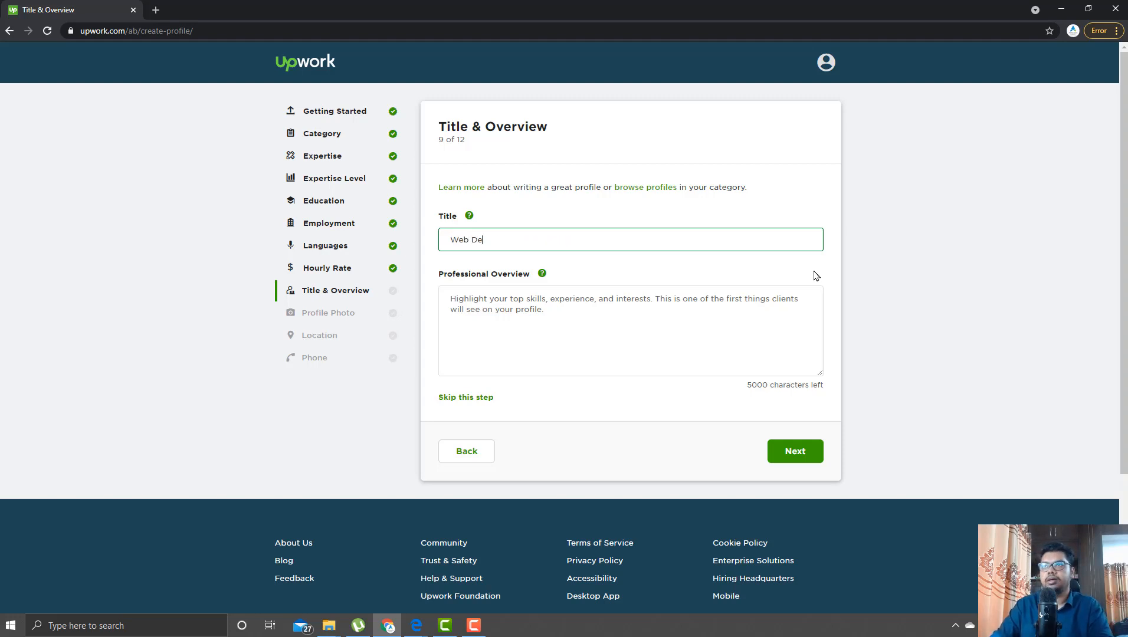
type("v")
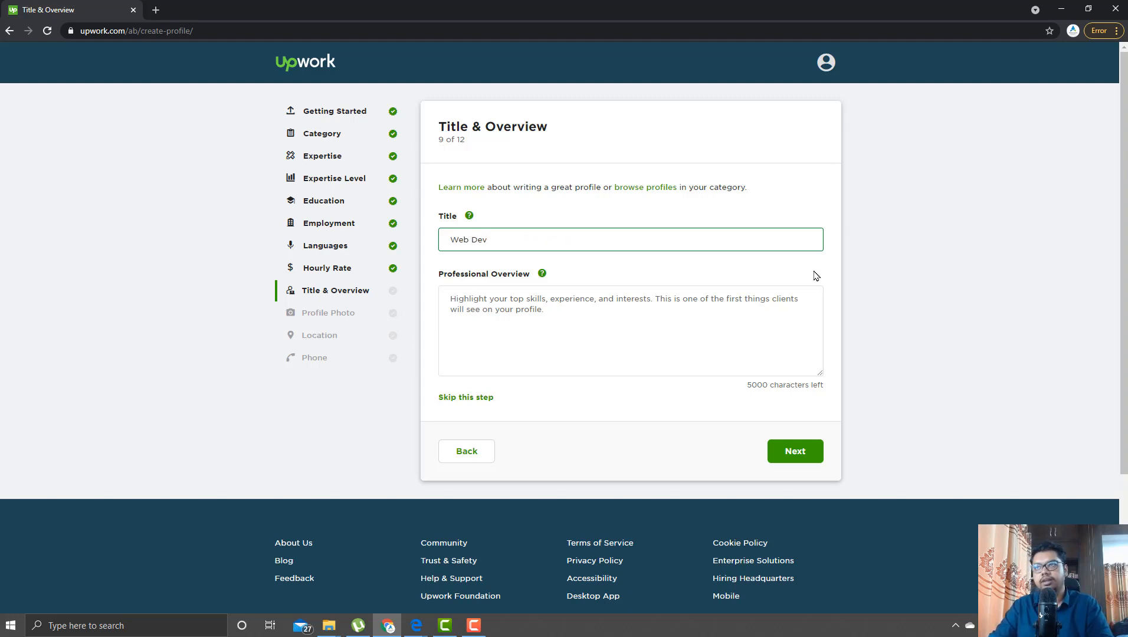
type("eloper")
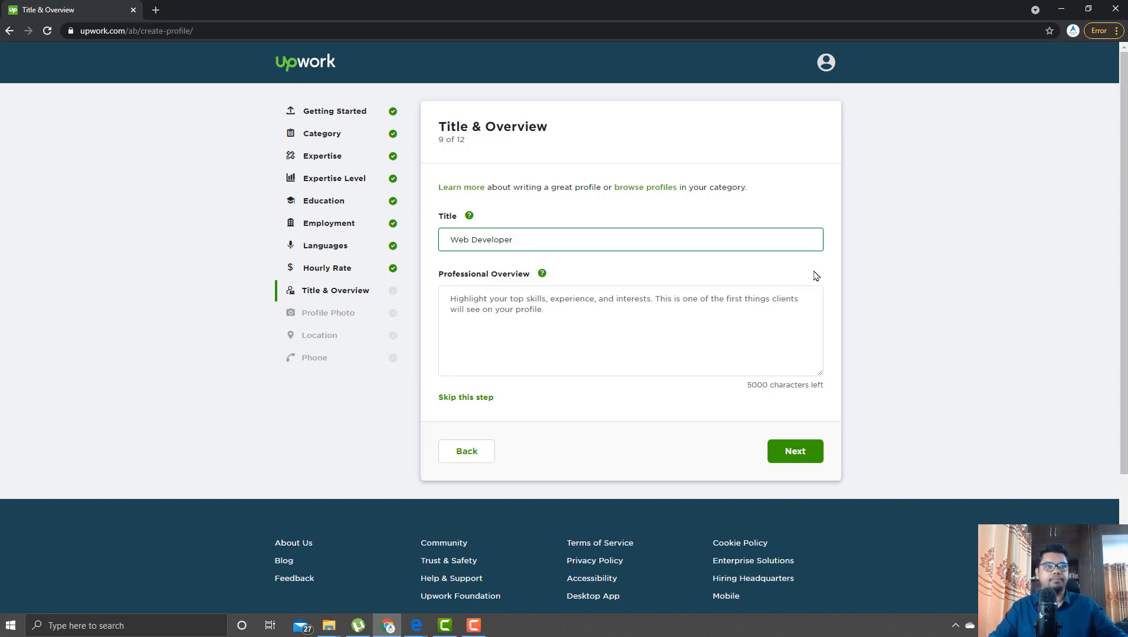
key("alt+Tab")
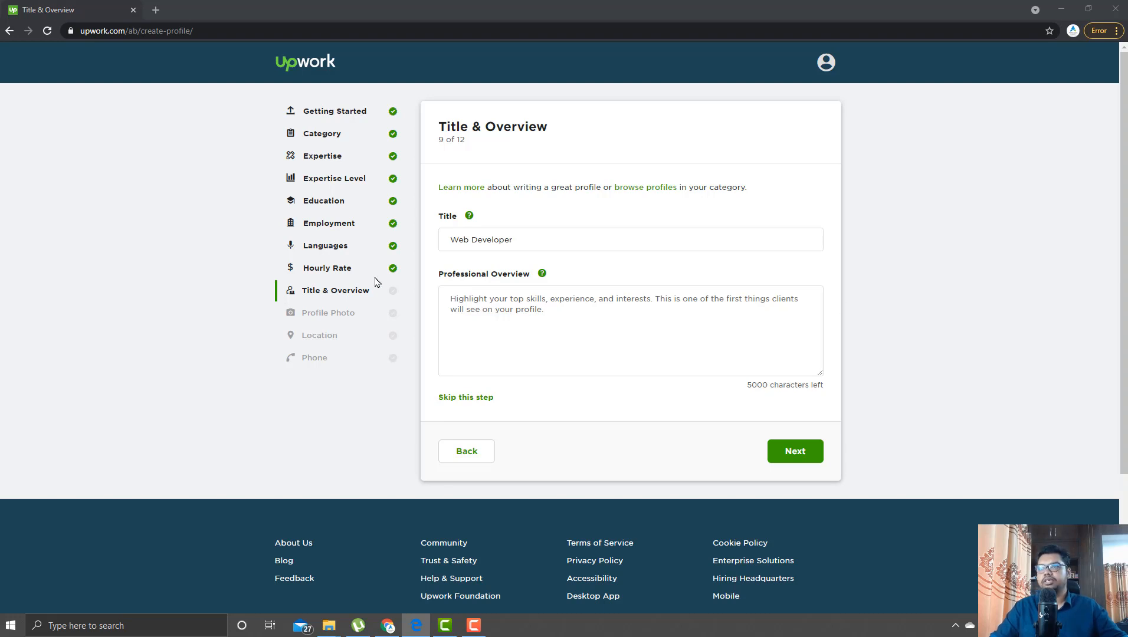
- Paste the prepared skills overview into Professional Overview and correct 'wordpress' to 'WordPress'
left_click(611, 320)
scroll(614, 321, "down", 2)
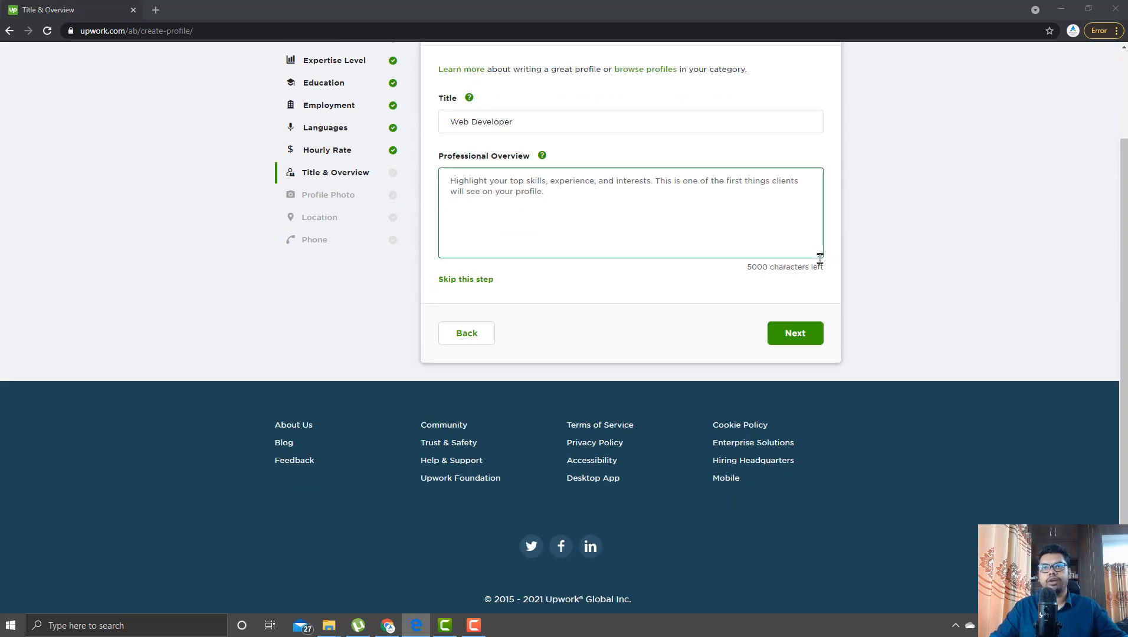
left_click_drag(820, 256, 827, 376)
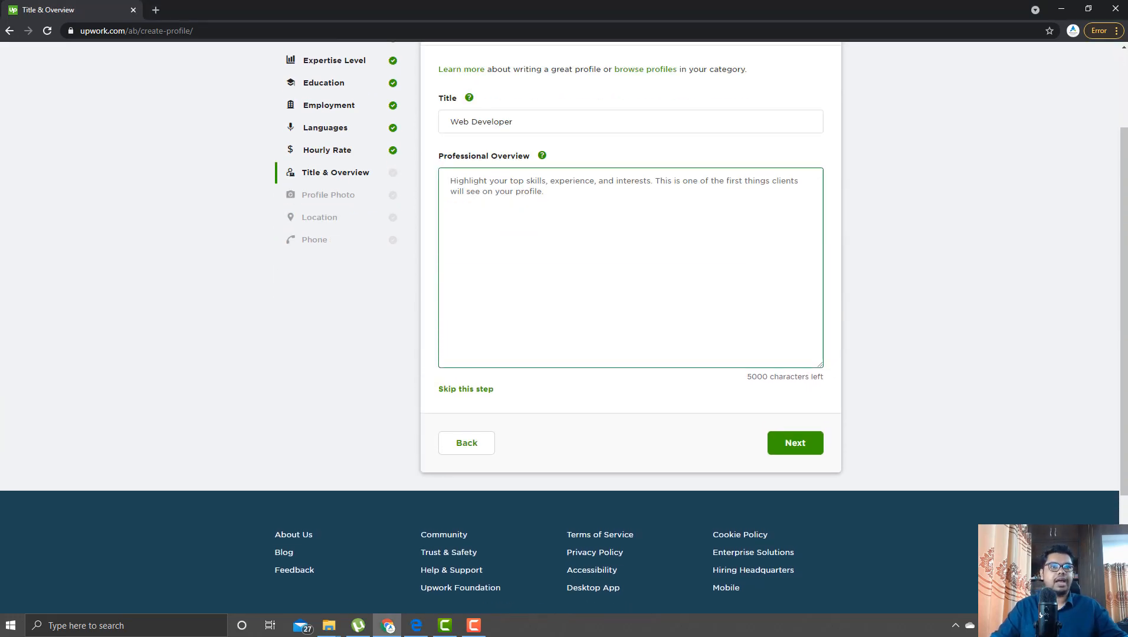
key("alt+Tab")
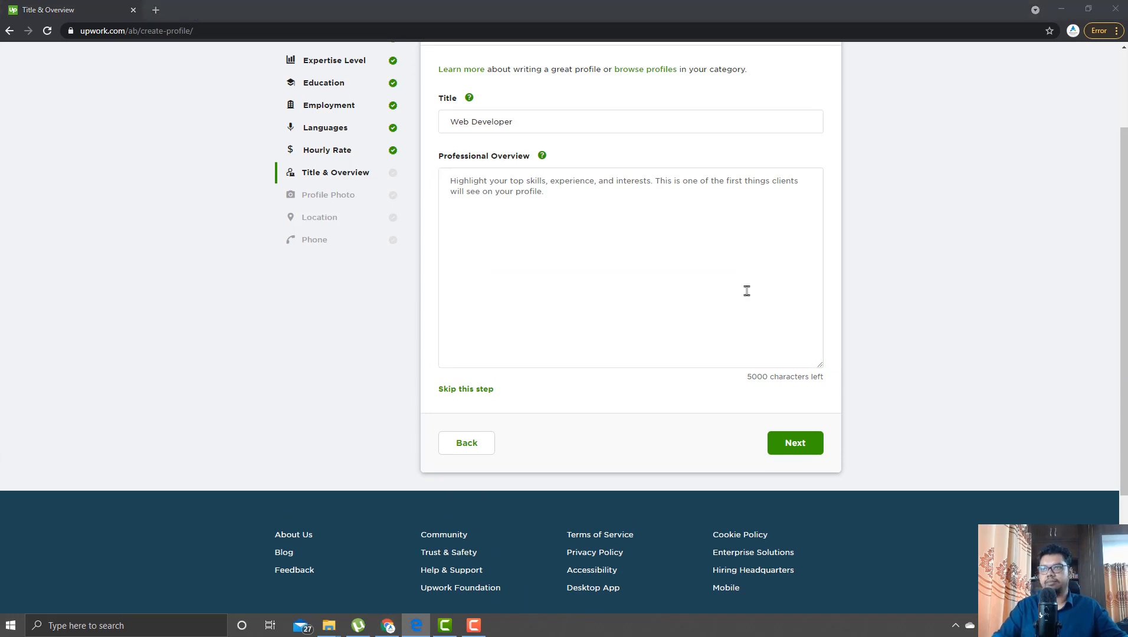
left_click(522, 214)
type("I am Firuz Kabir Ashik. I am a 25 years old web developer. I can develop any website with wordpress. I think my basic level of HTML and CSS is very strong. I can develop any website using PHP & JavaScript. My other experience of psd to HTML, Bootstrap template development, html5 template design and development.  I have learned: HTML CSS HTML5 CSS3 JAVASCRIPT PHP Wordpress Graphic design")
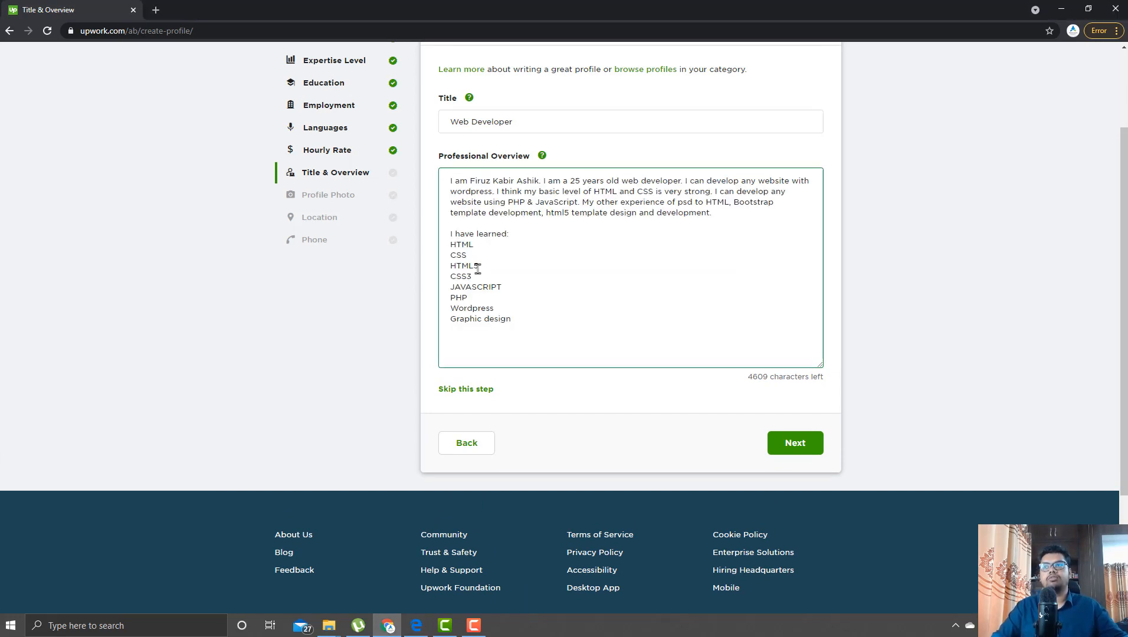
scroll(845, 274, "up", 1)
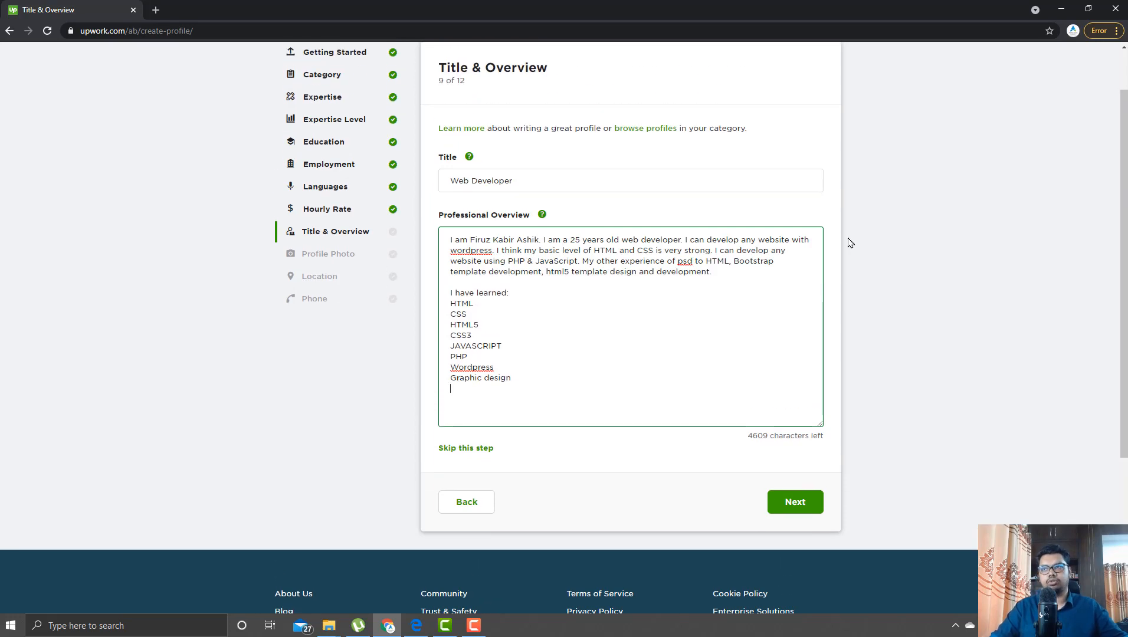
double_click(480, 248)
right_click(480, 248)
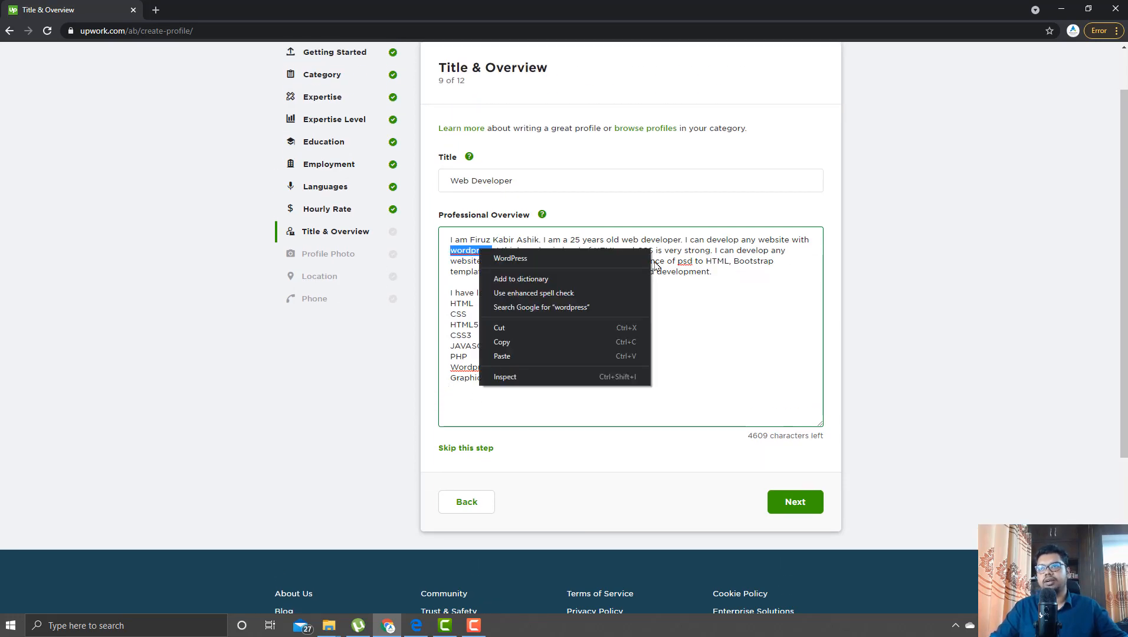
left_click(593, 259)
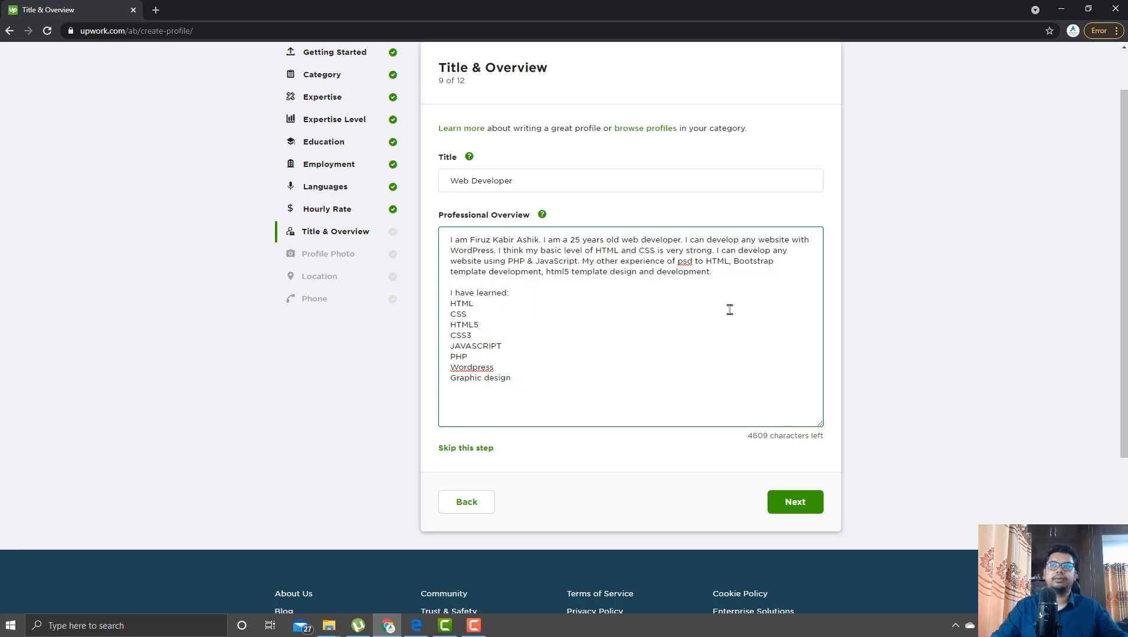
- On the Profile Photo step, open the image picker at the Google Drive Personal Documents folder
left_click(801, 503)
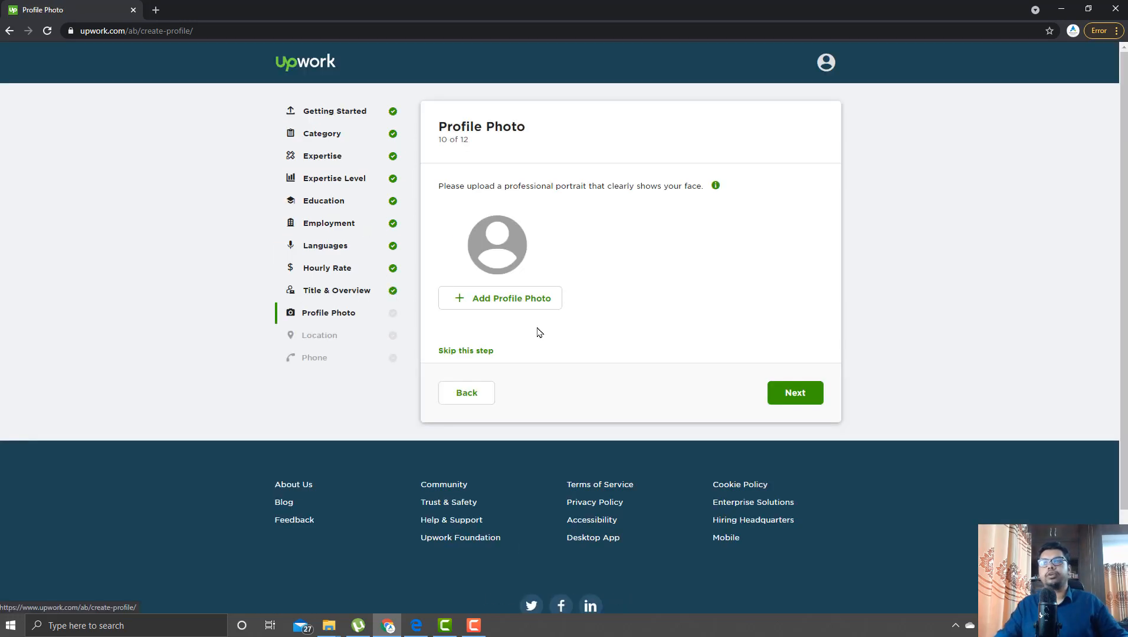
left_click(479, 298)
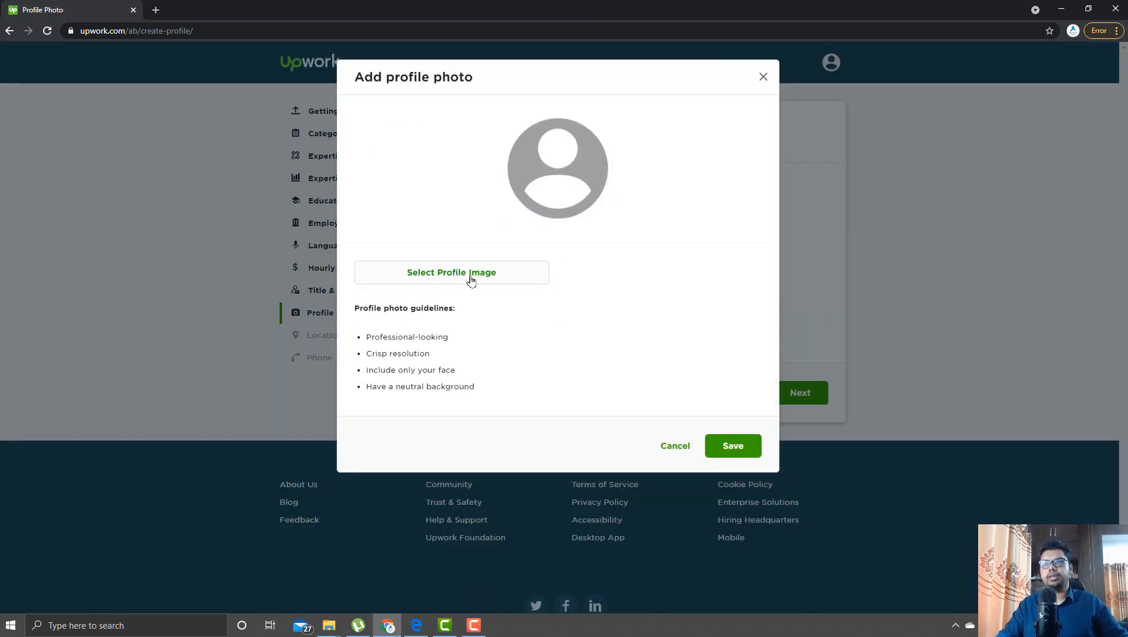
left_click(437, 277)
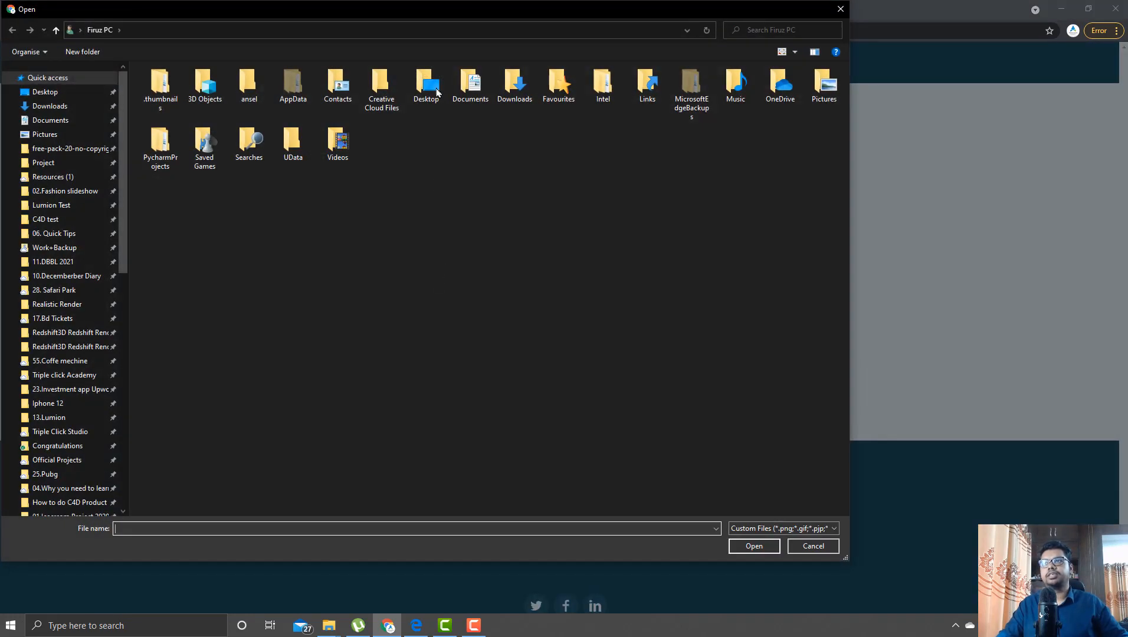
left_click(391, 31)
type("J:\\My Drive\\Documents\\Personal Documents")
key("Return")
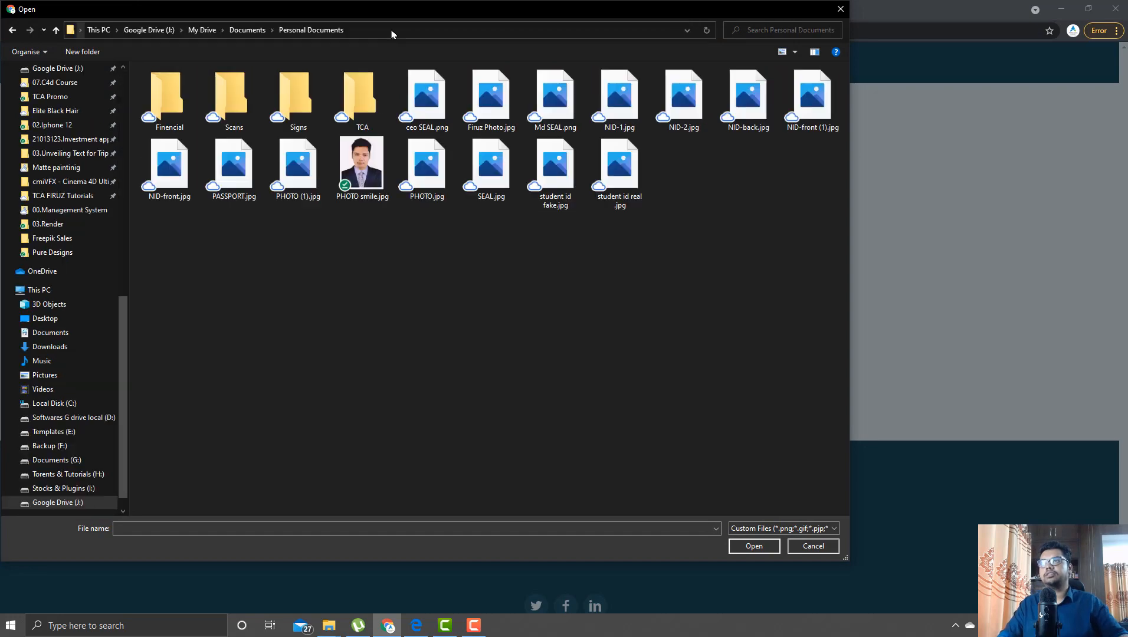
- Upload PHOTO smile.jpg, center the face in the crop circle, and save it
left_click(361, 164)
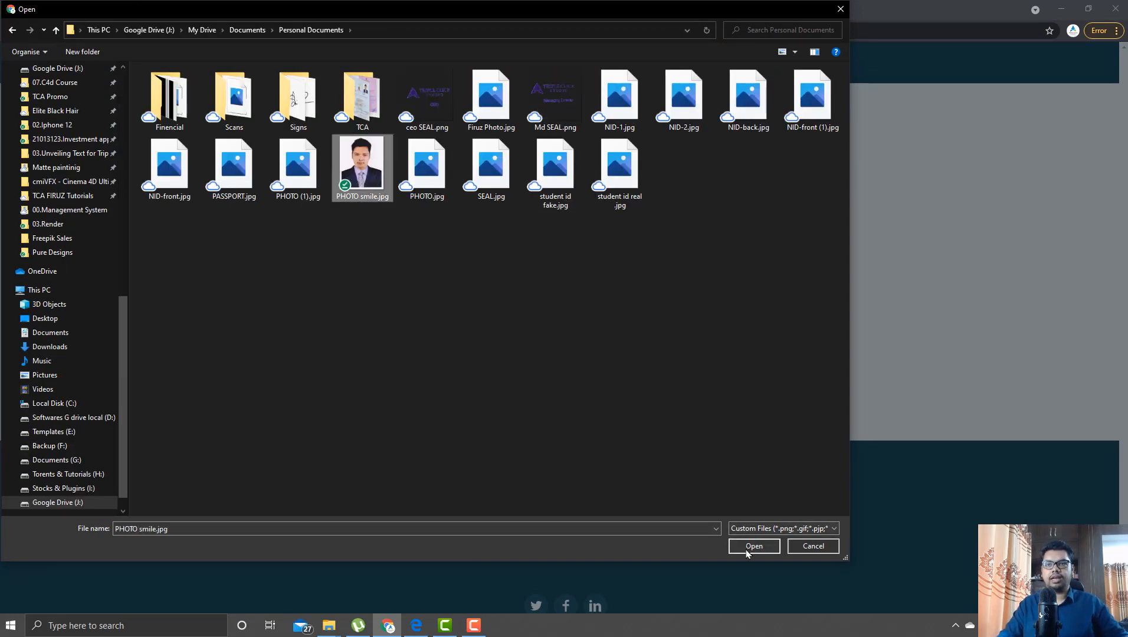
left_click(747, 546)
left_click_drag(574, 217, 576, 198)
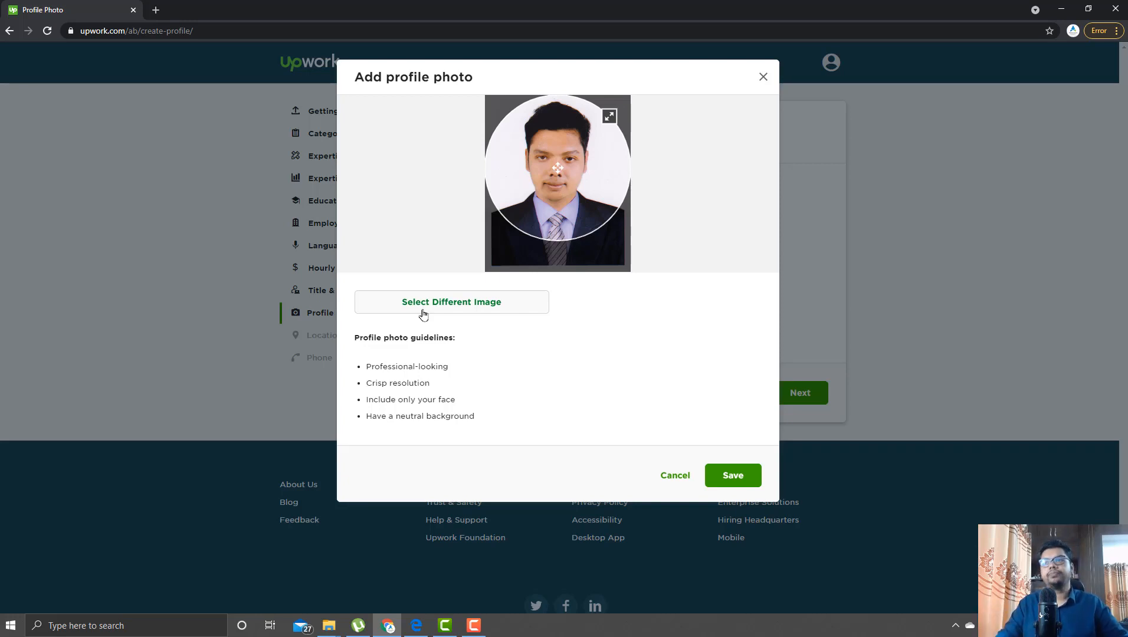
left_click(741, 479)
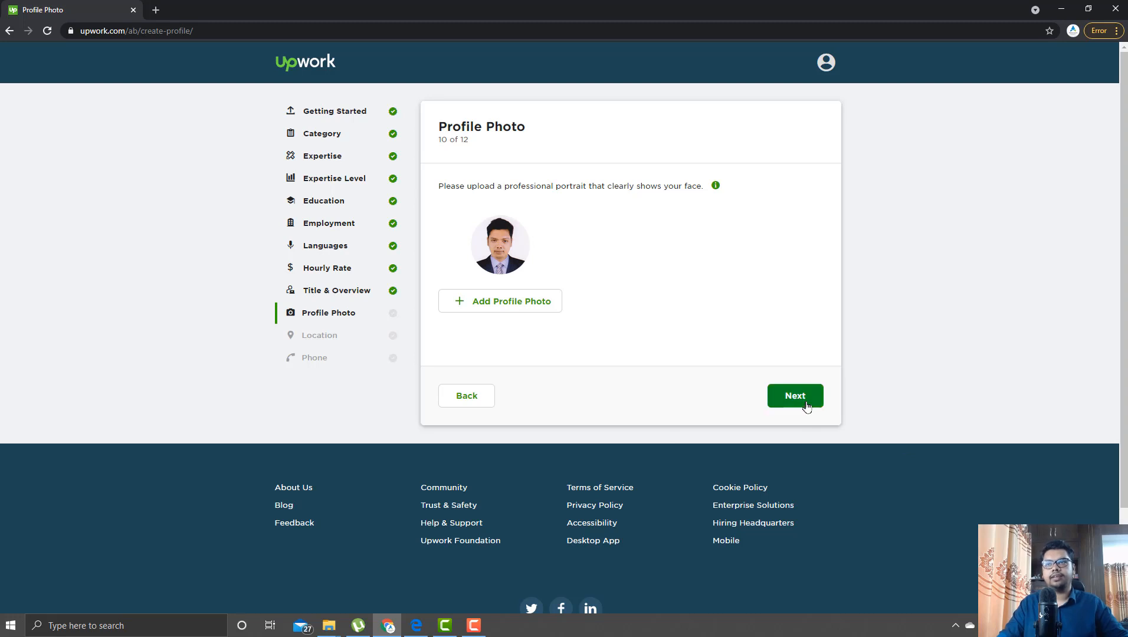
- Enter street number 25248, accept the first address suggestion to fill city, state and ZIP, and continue
left_click(805, 404)
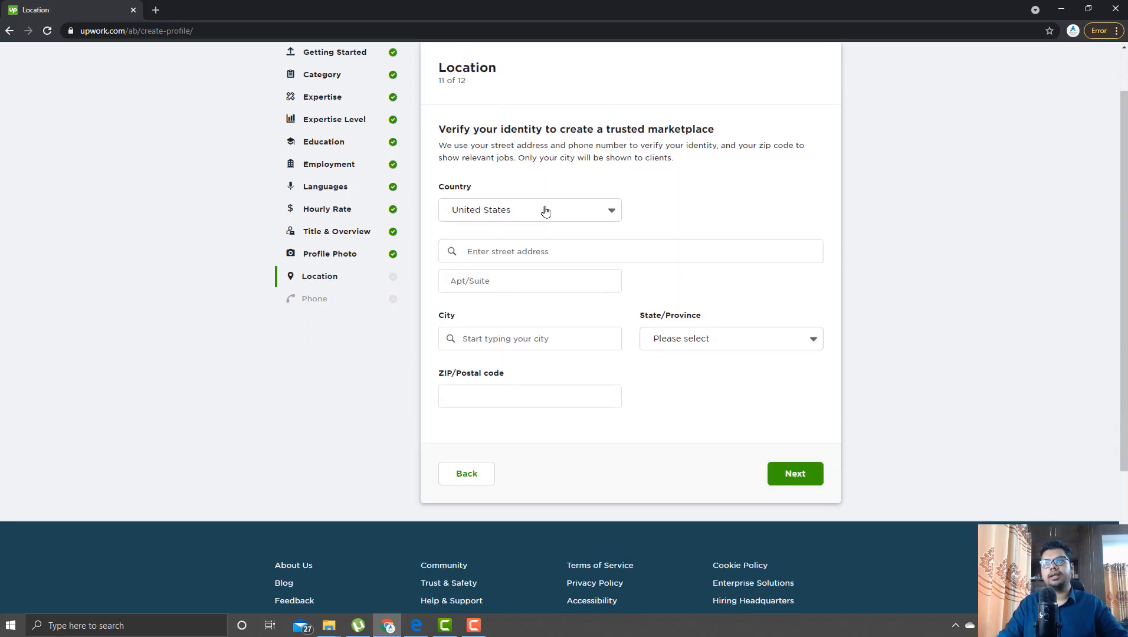
left_click(566, 252)
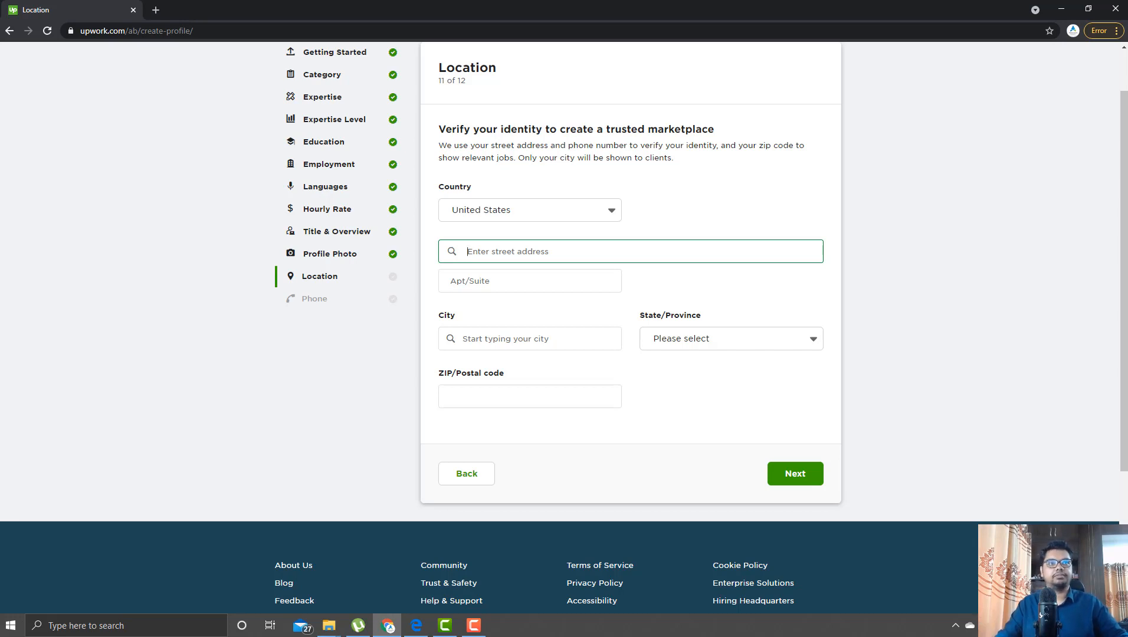
key("alt+Tab")
left_click(534, 249)
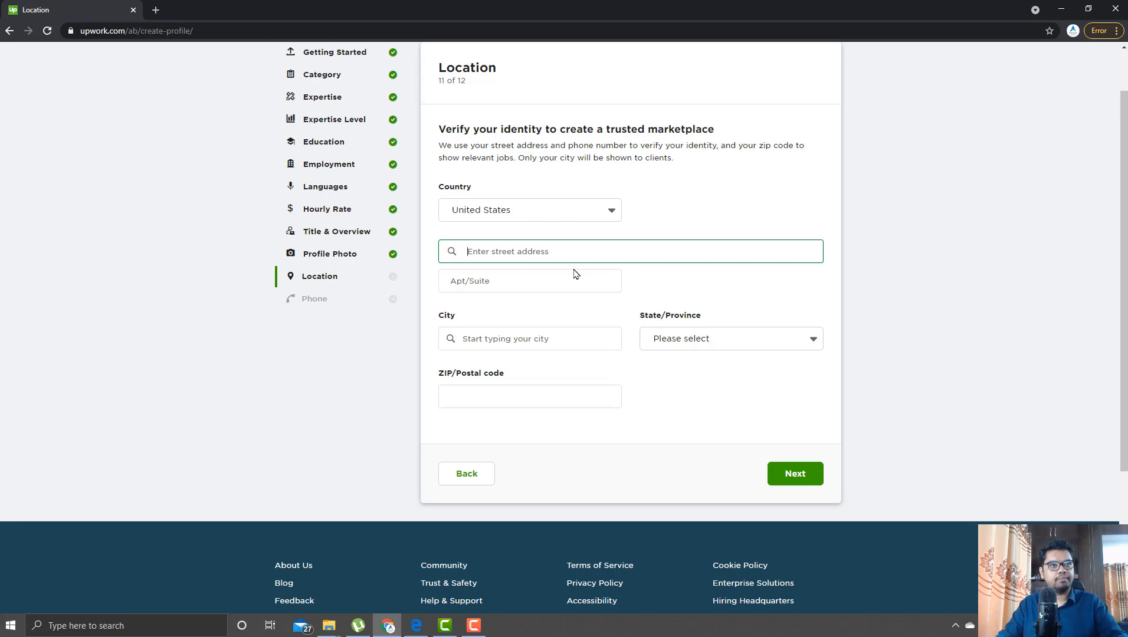
type("25248")
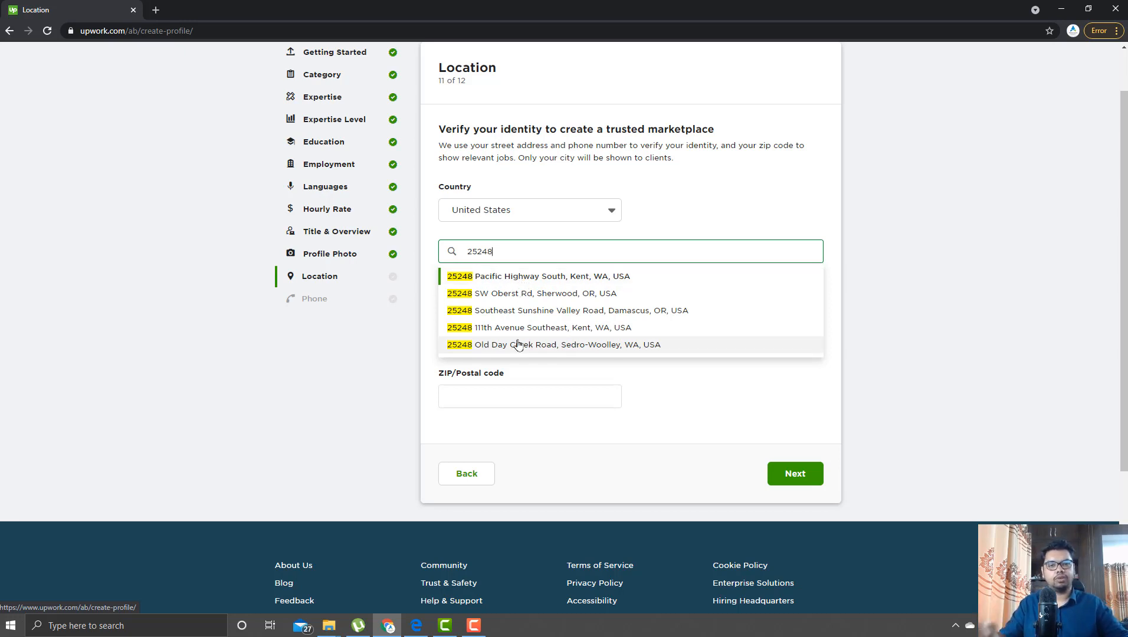
left_click(511, 280)
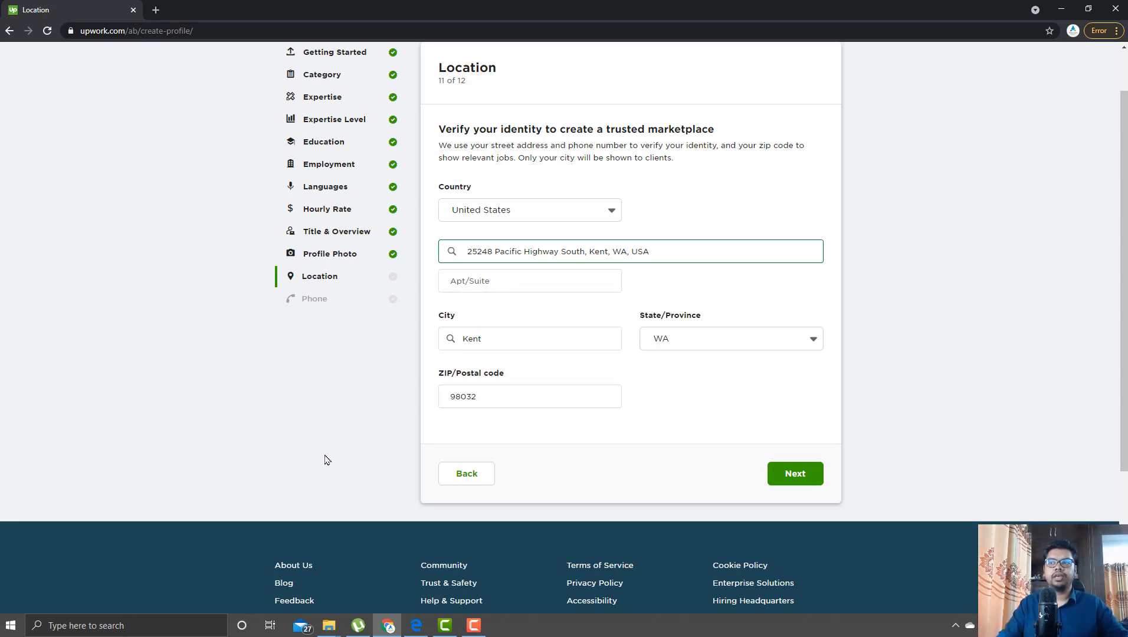
left_click(808, 475)
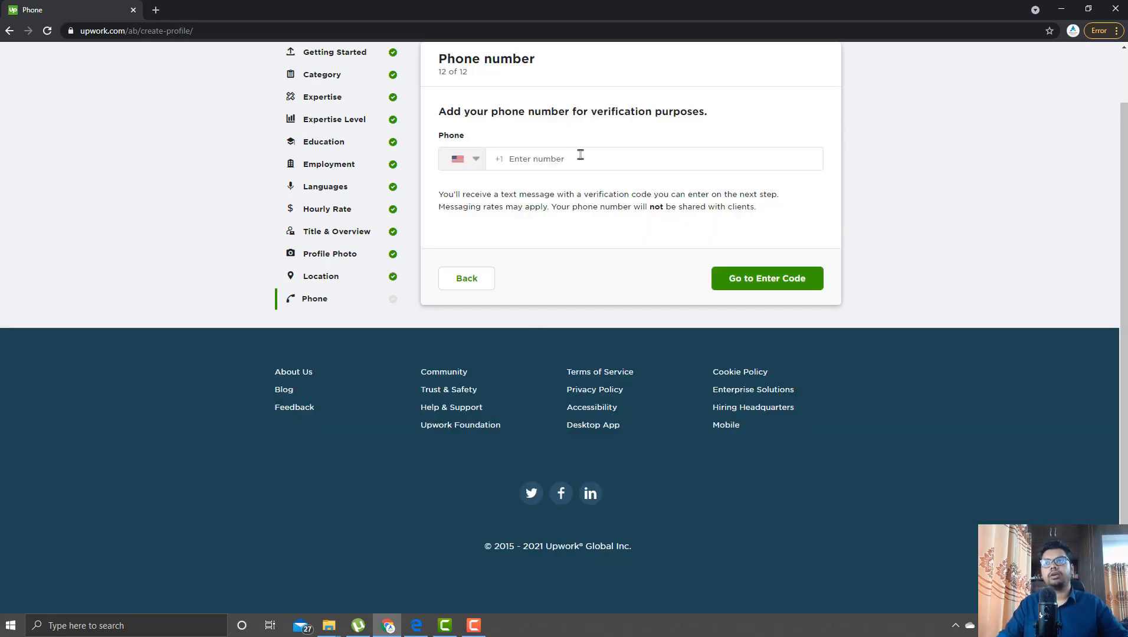
- Enter the phone number, have a code texted, and submit the 5-digit verification code
left_click(580, 158)
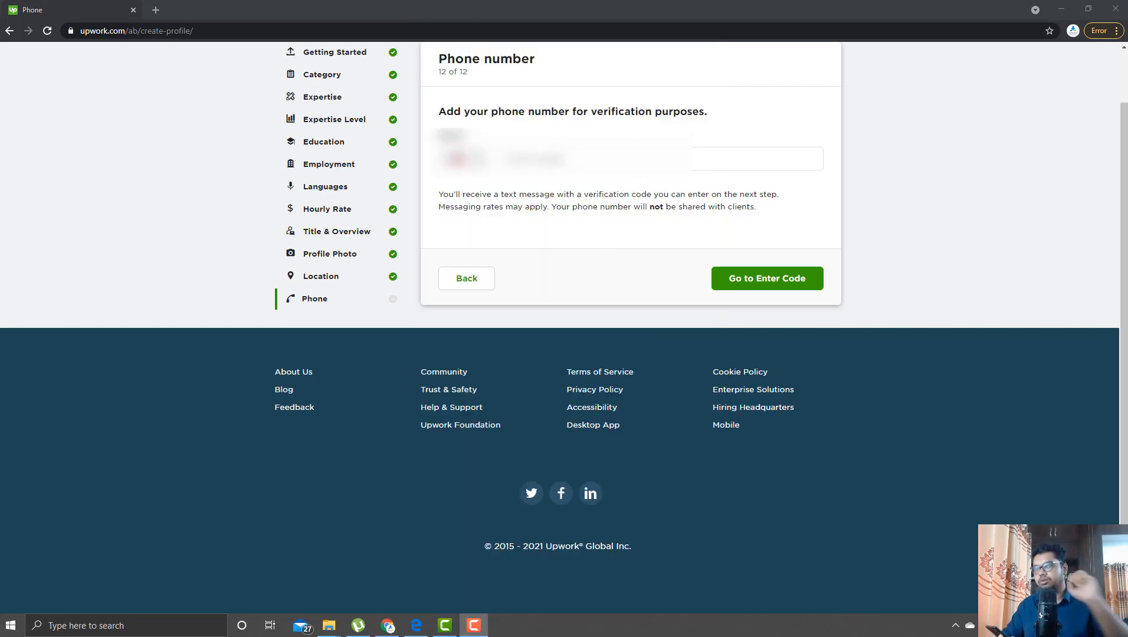
left_click(621, 150)
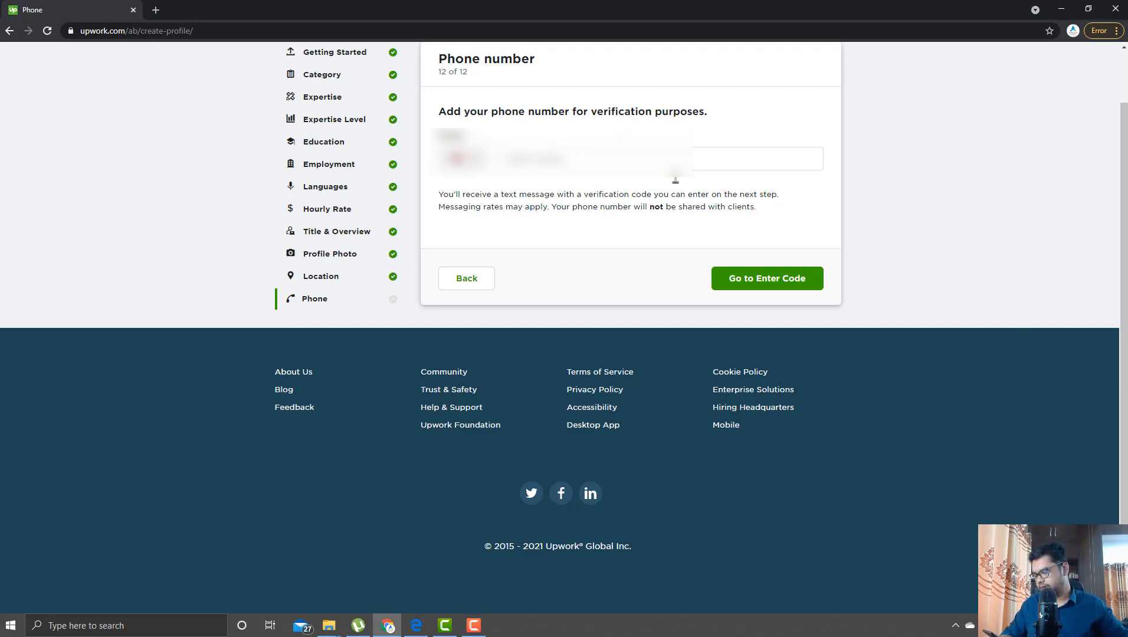
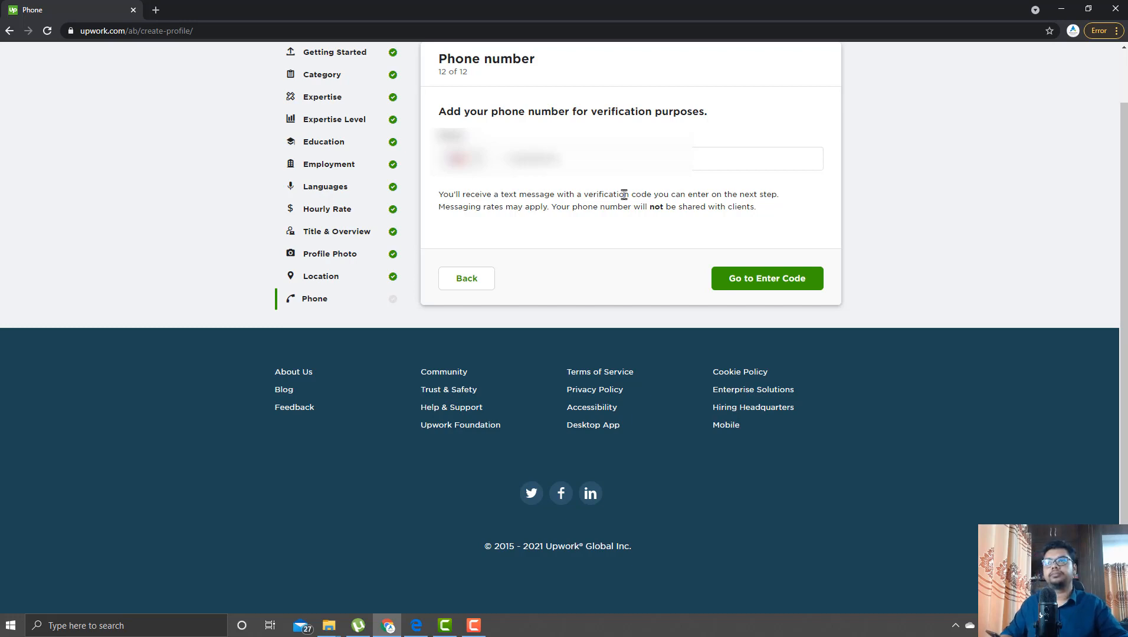
left_click(756, 285)
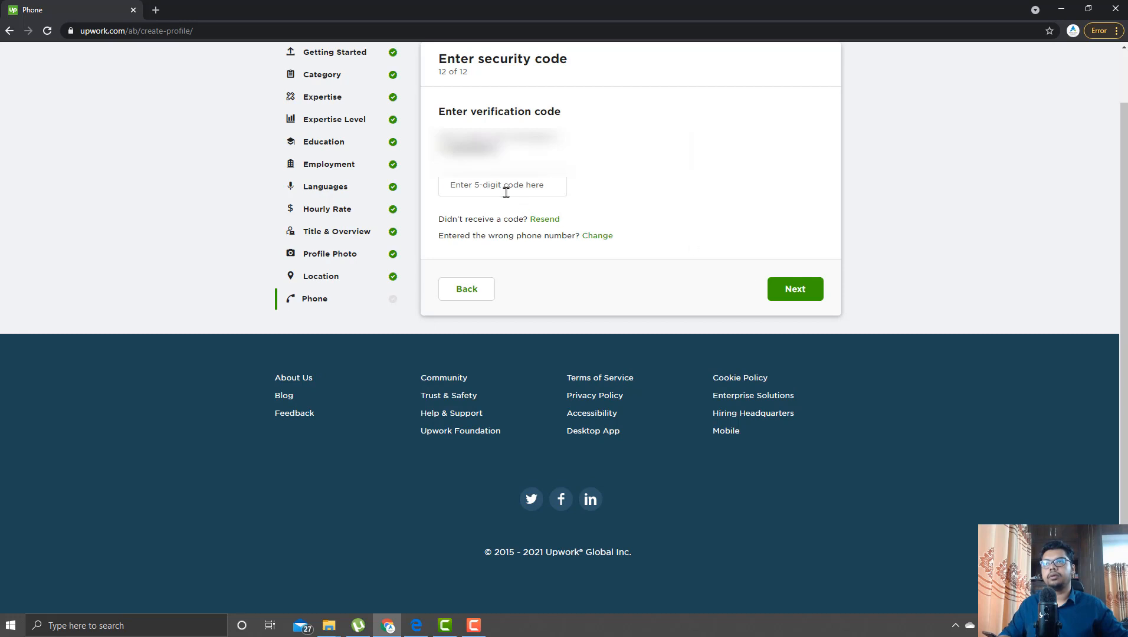
left_click(505, 187)
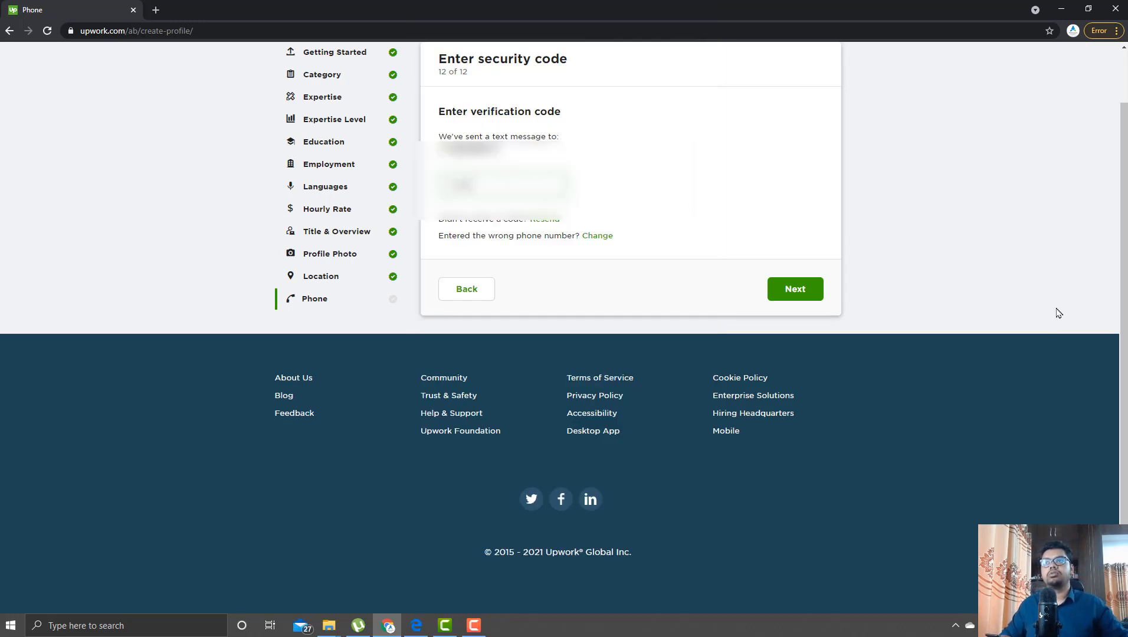
left_click(798, 290)
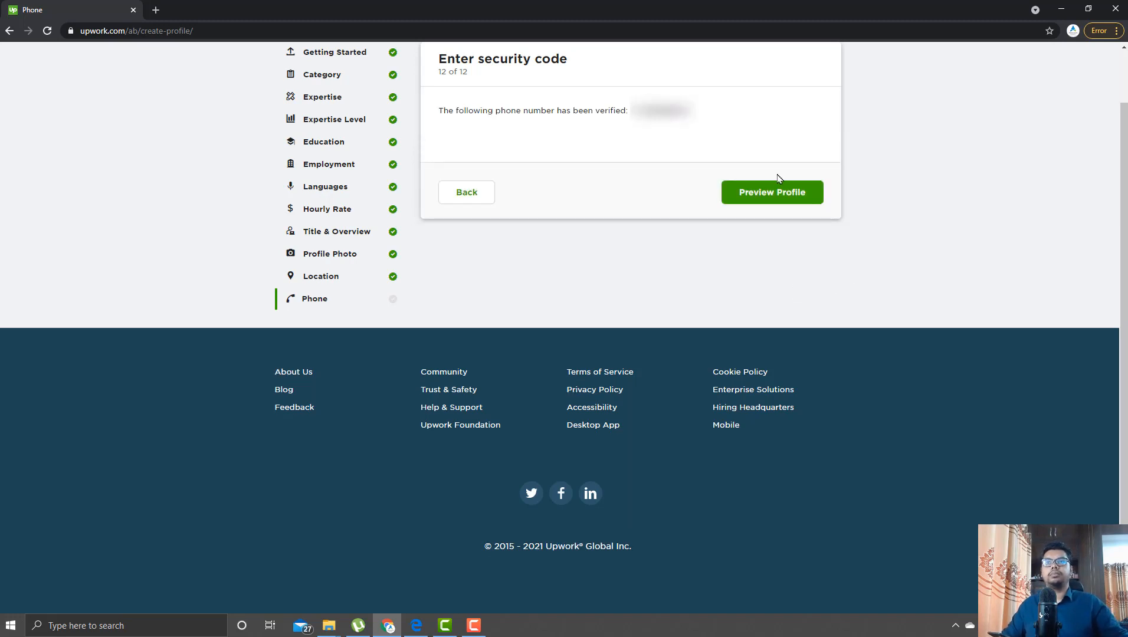
- Look through the profile preview, then submit the finished profile
left_click(783, 198)
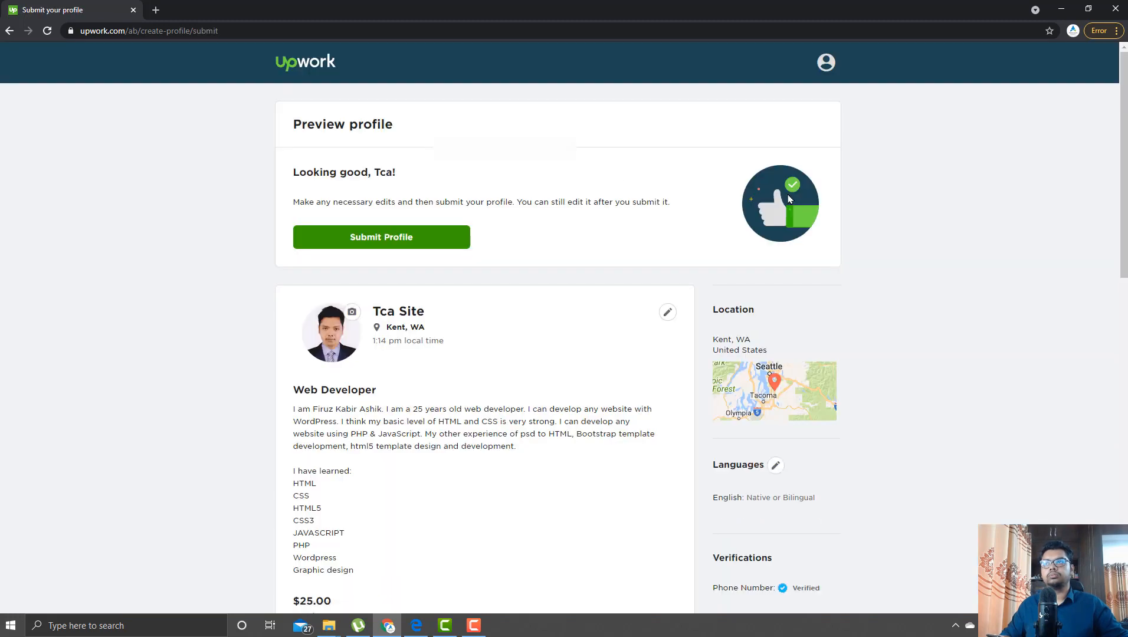
scroll(194, 252, "down", 4)
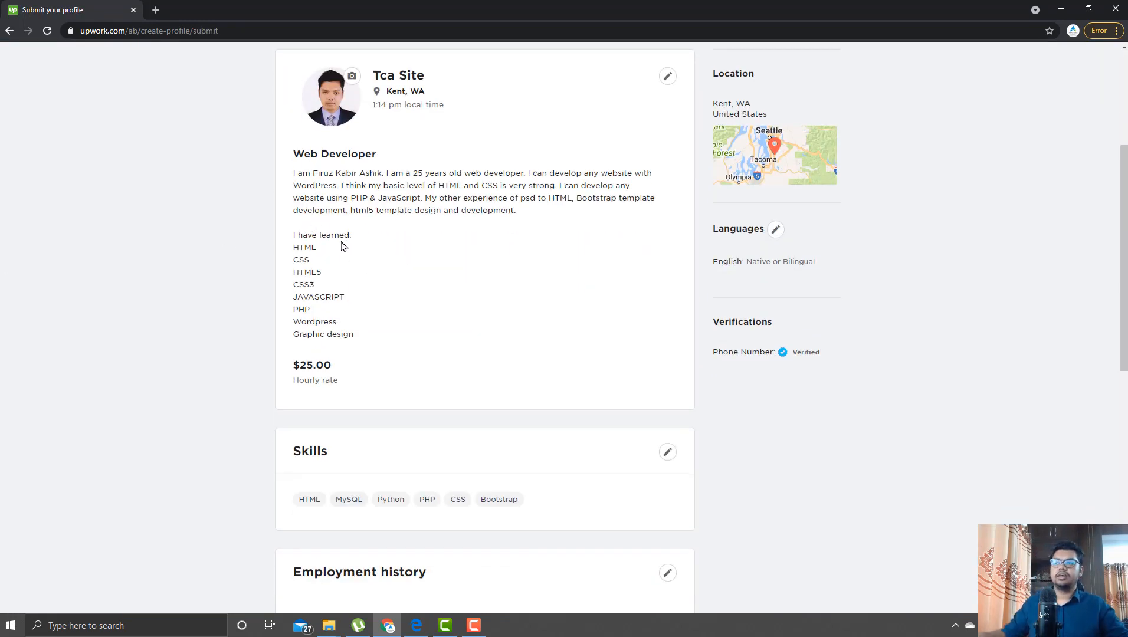
scroll(423, 442, "down", 7)
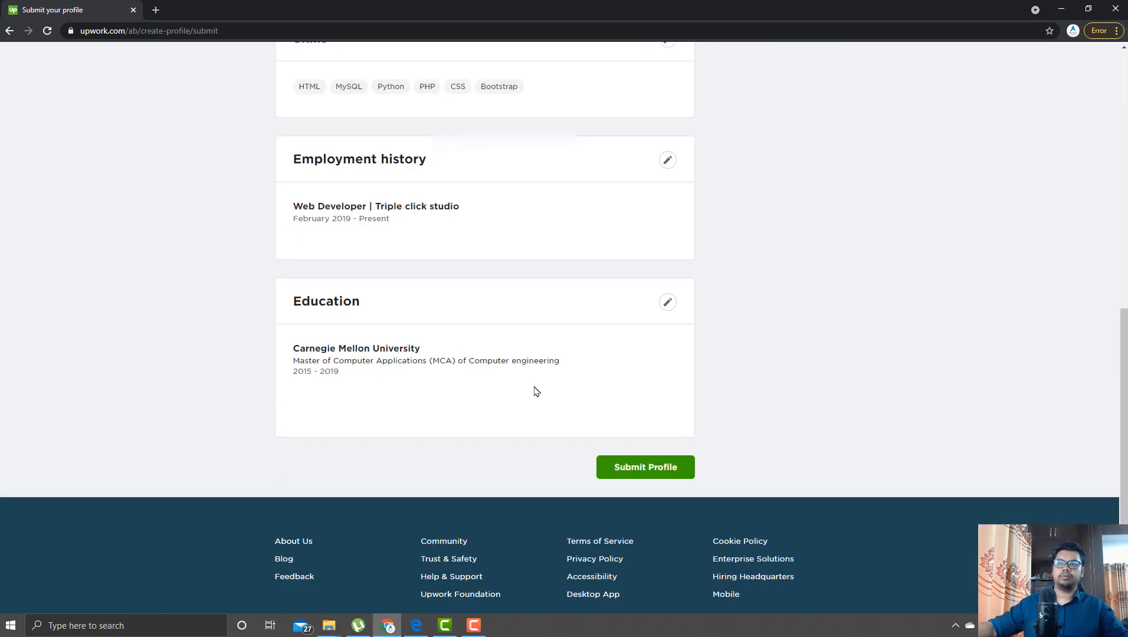
scroll(844, 336, "up", 10)
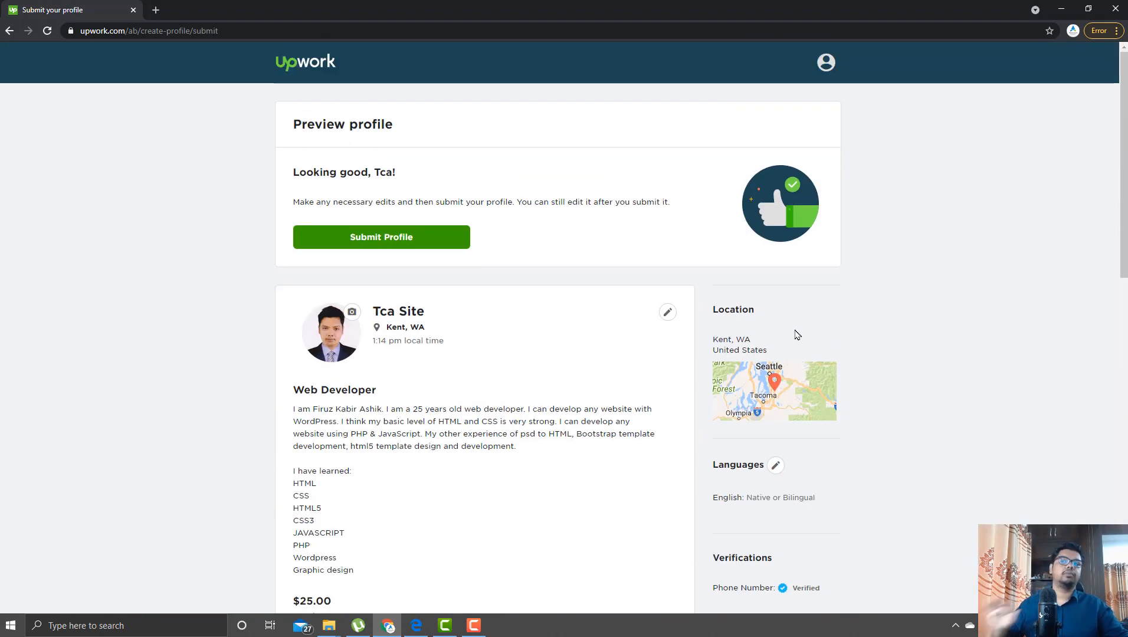
left_click(368, 246)
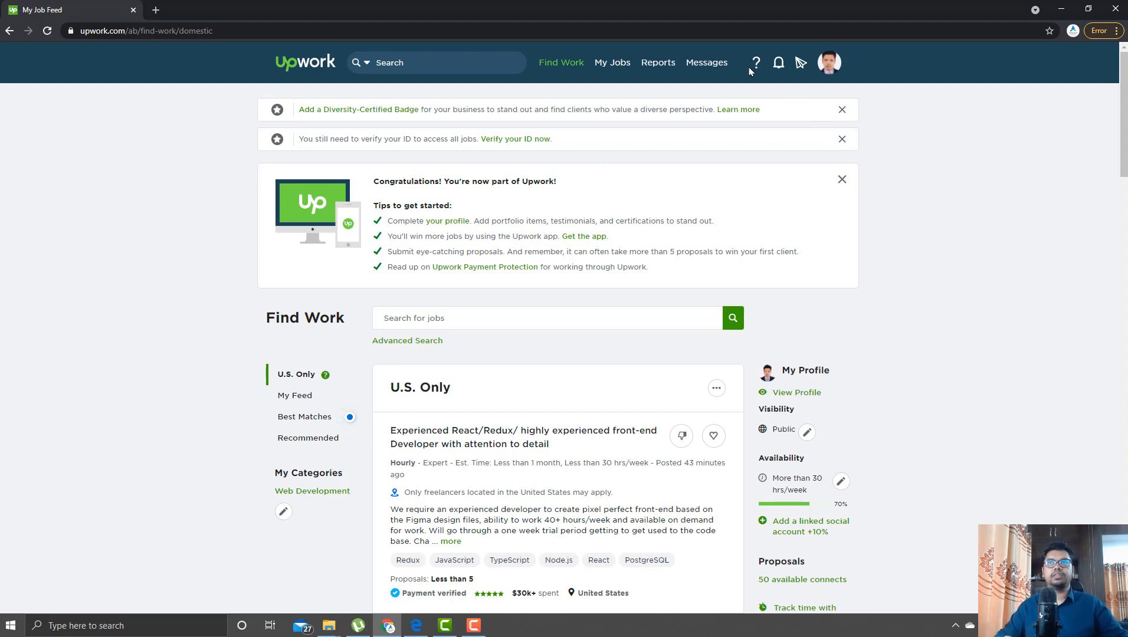
- Open the freelancer profile page, then go to Profile Settings' Password & Security section
mouse_move(582, 71)
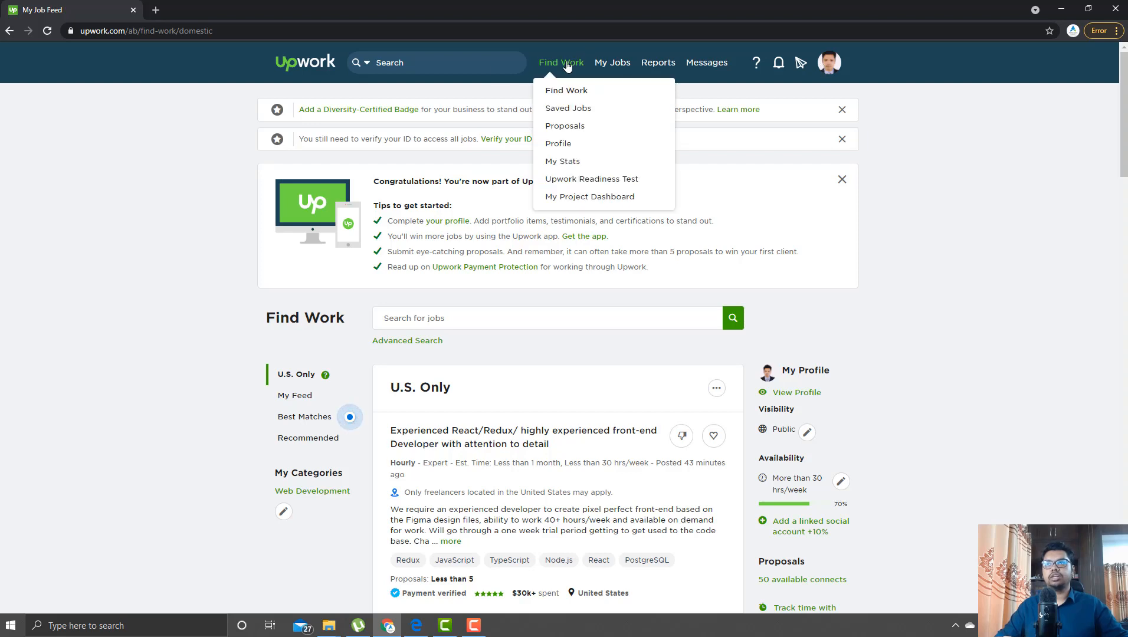
left_click(571, 144)
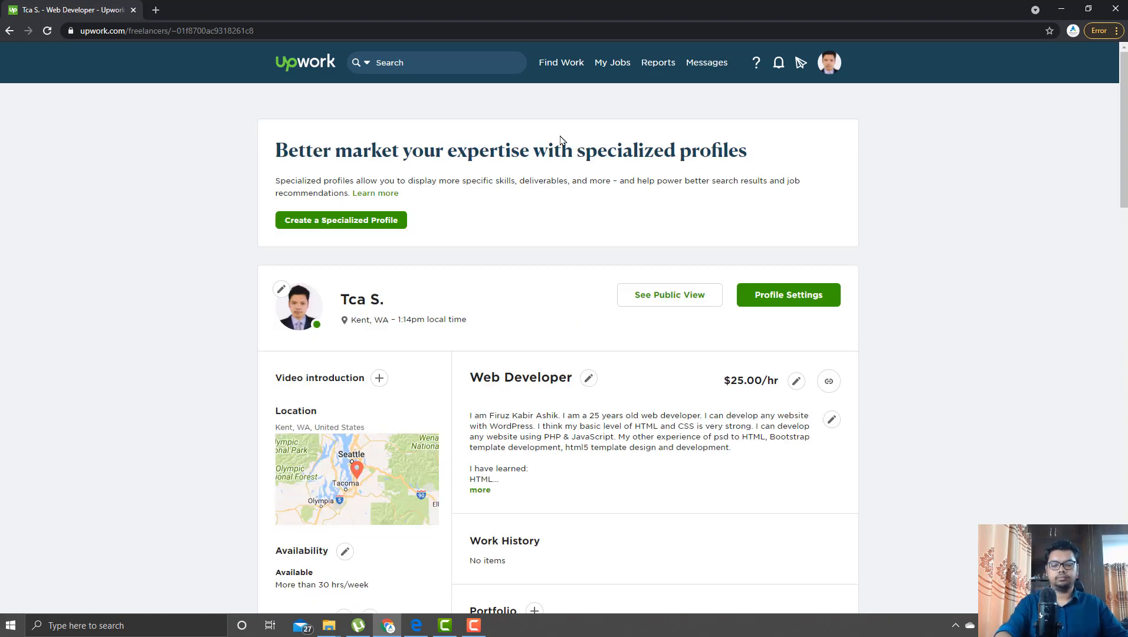
scroll(558, 142, "down", 2)
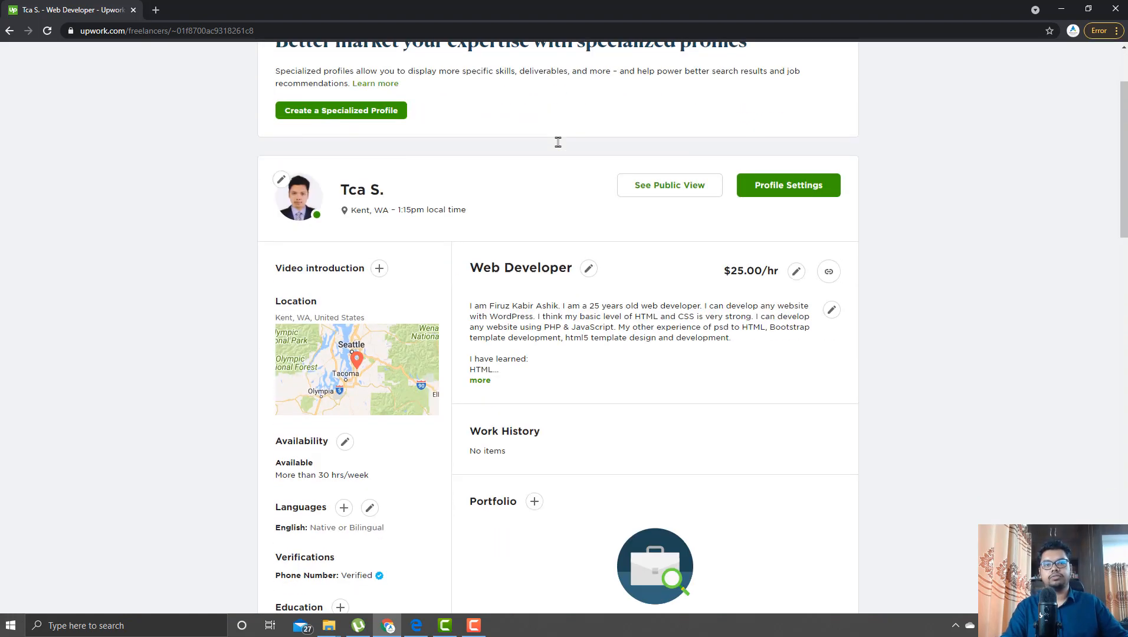
scroll(560, 148, "down", 6)
scroll(560, 151, "up", 7)
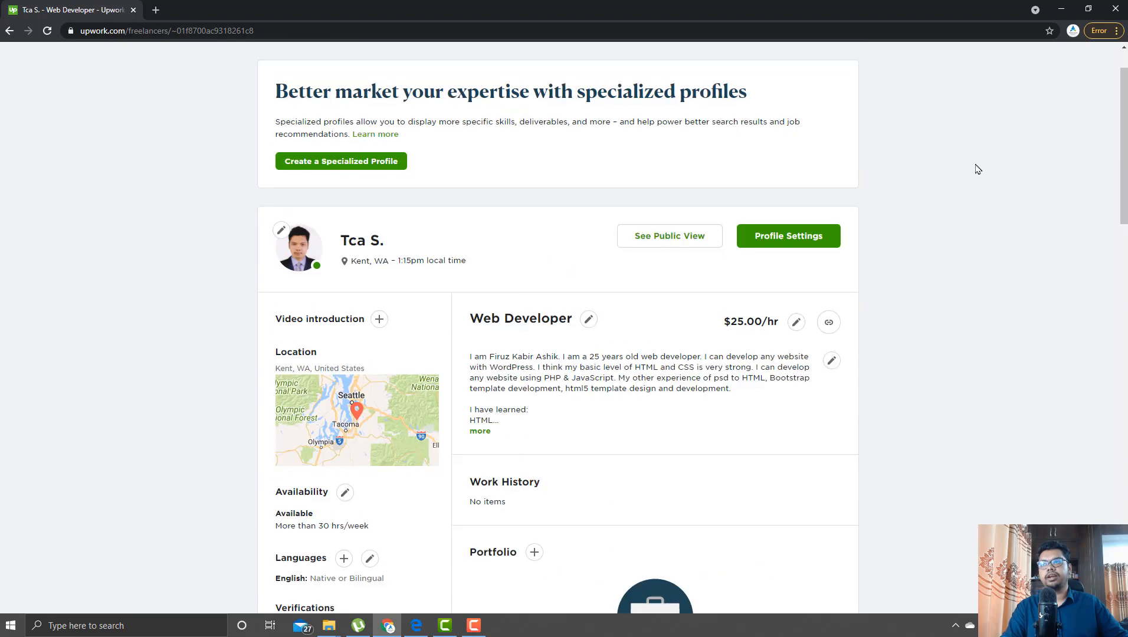
left_click(795, 233)
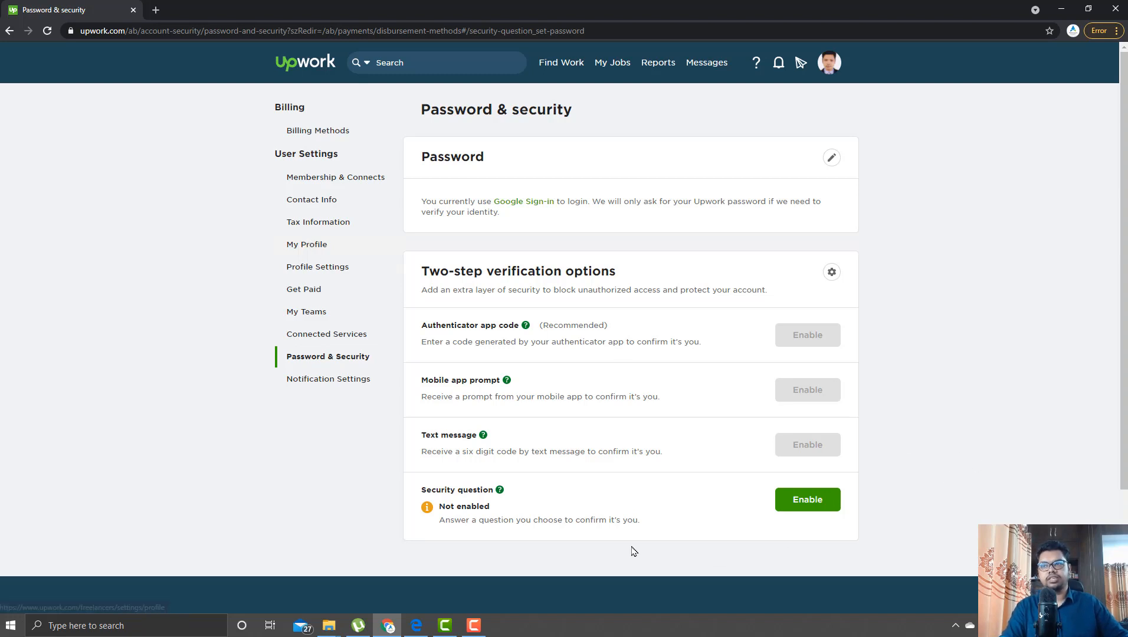
- Enable a security question, pick one from the list, and type its answer
left_click(806, 501)
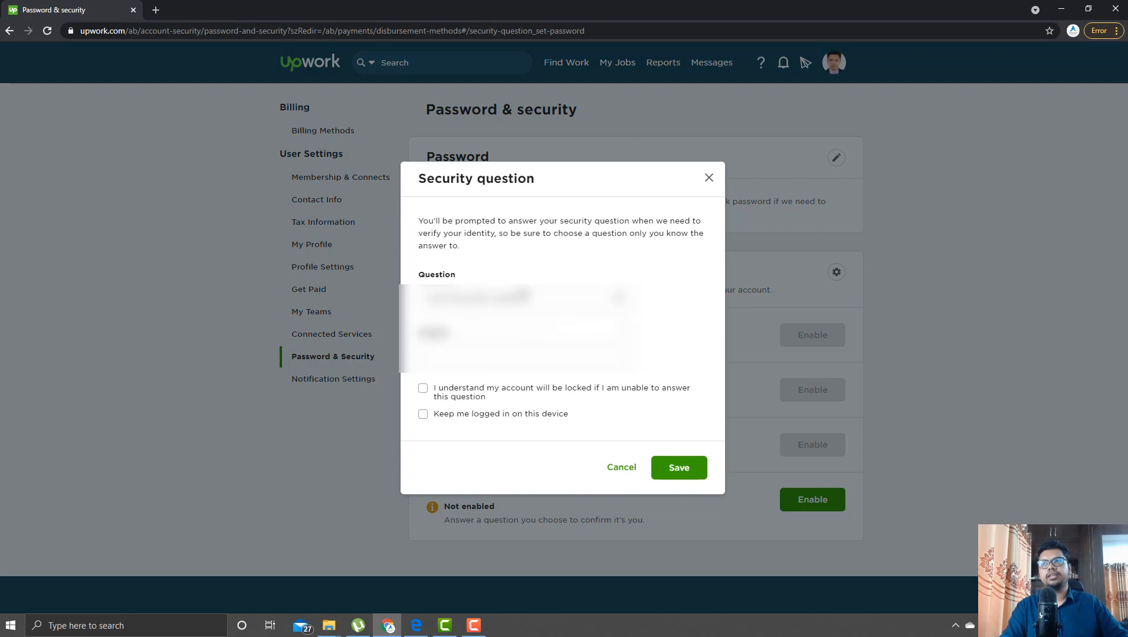
left_click(523, 298)
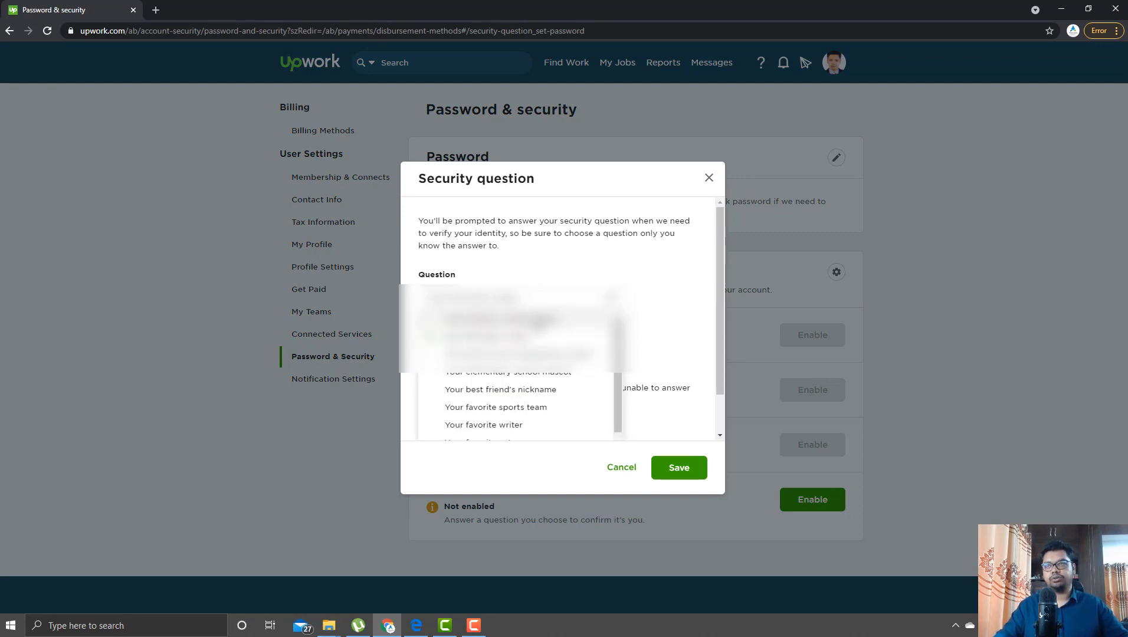
left_click(537, 327)
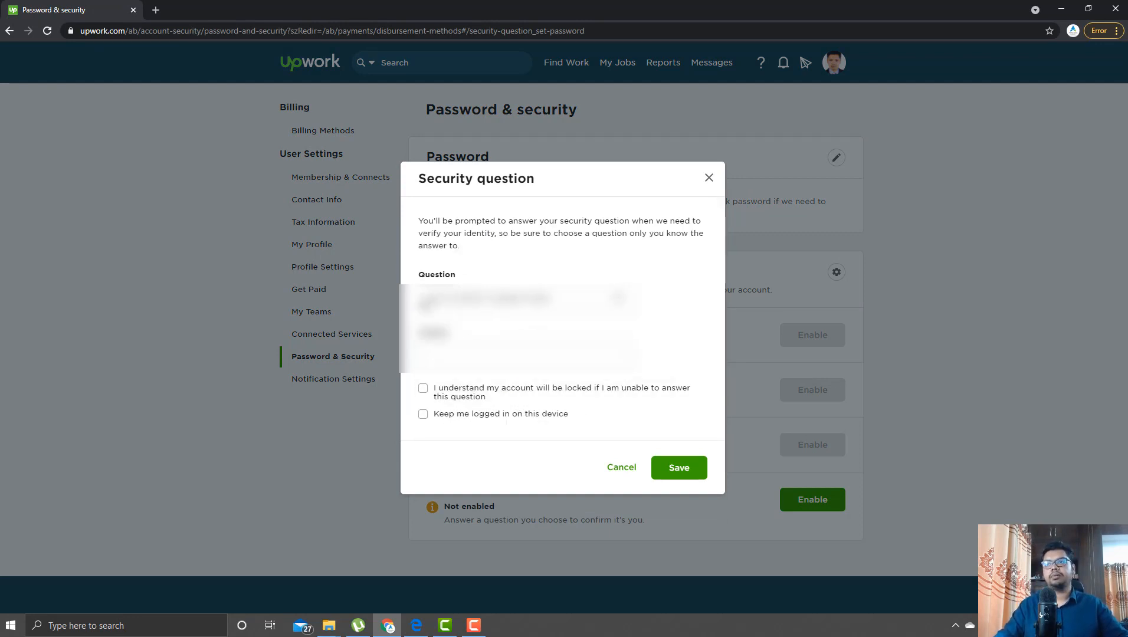
left_click(578, 304)
left_click(523, 339)
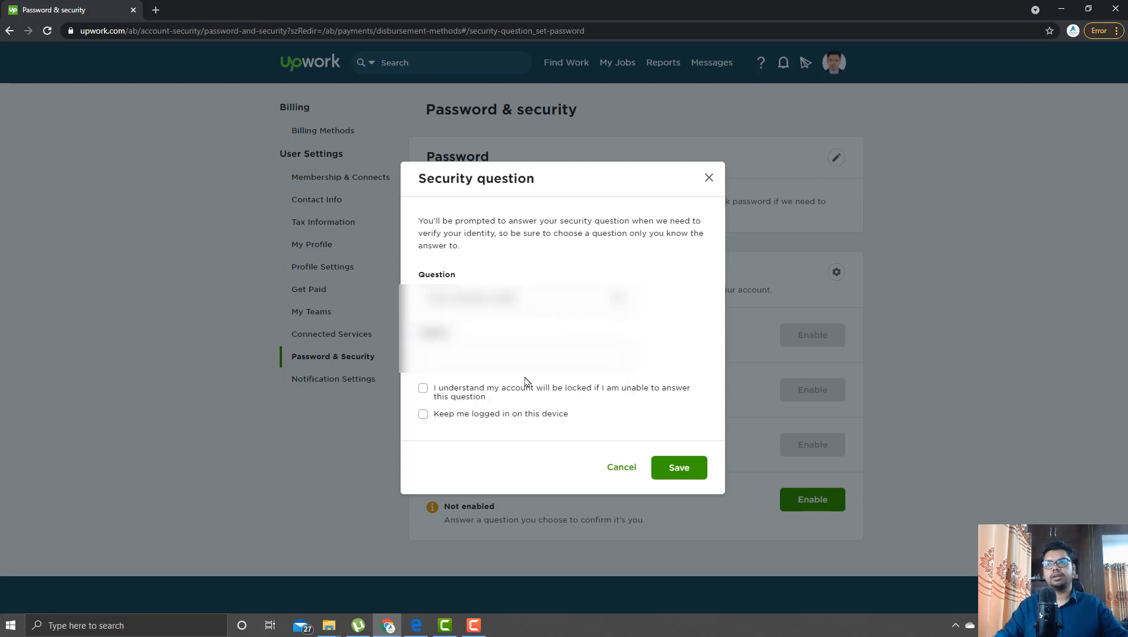
left_click(530, 358)
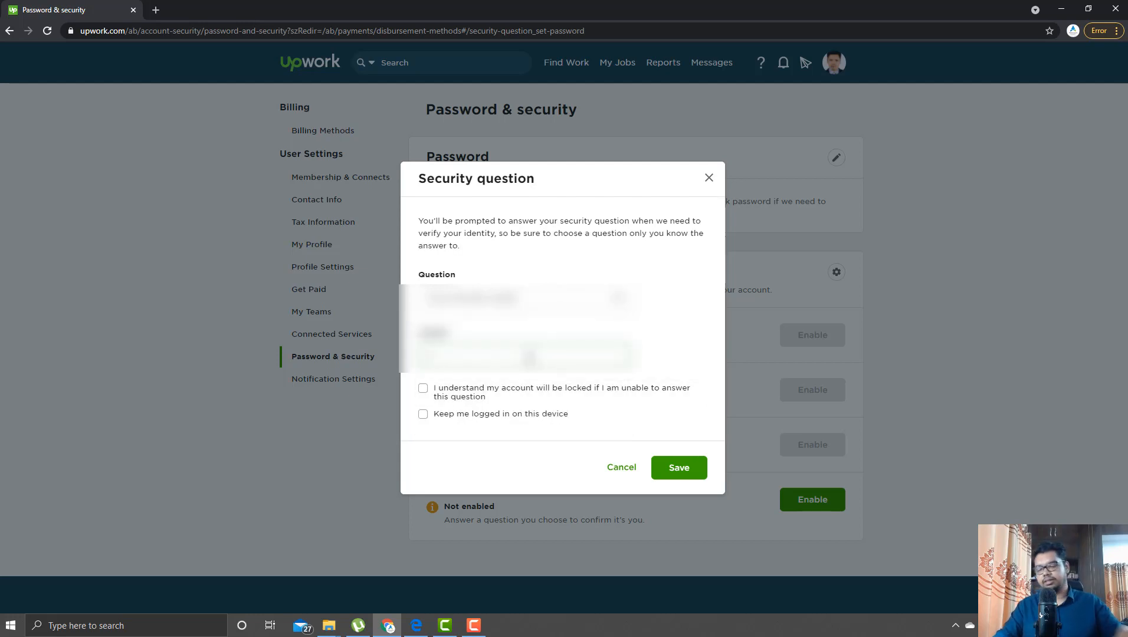
type("****")
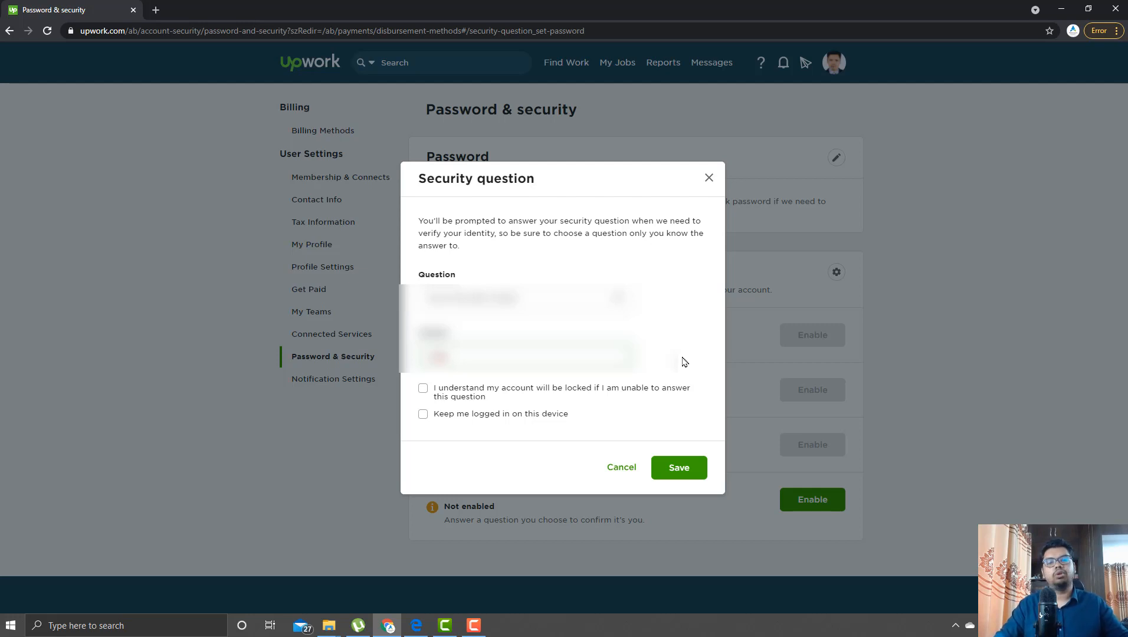
- Tick the lockout-warning and stay-logged-in checkboxes and save the security question
left_click(471, 400)
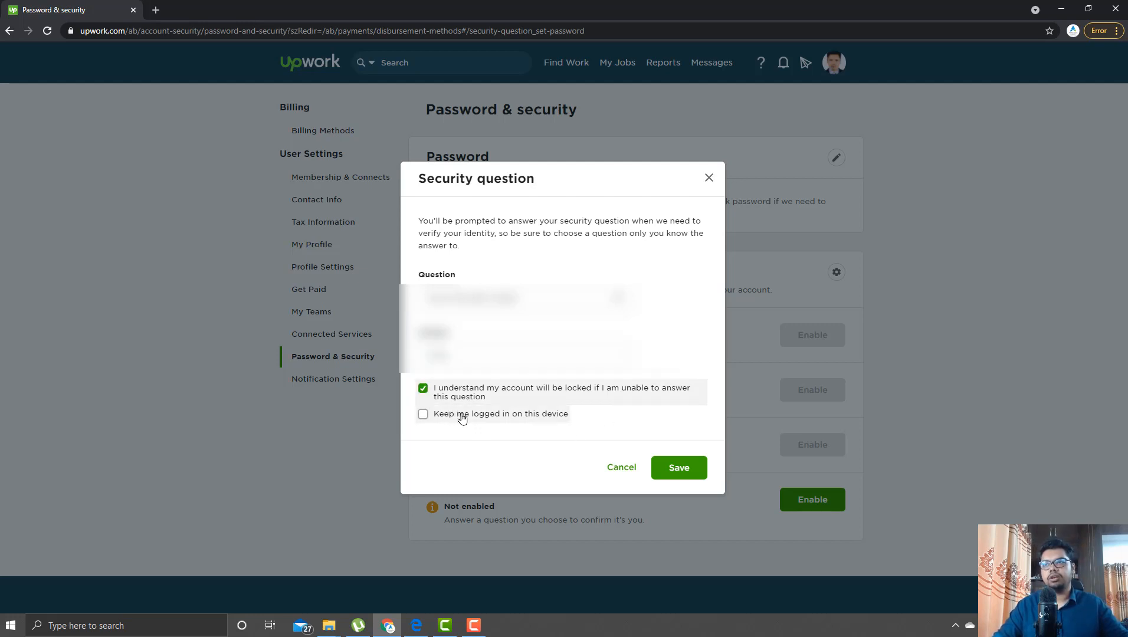
left_click(462, 416)
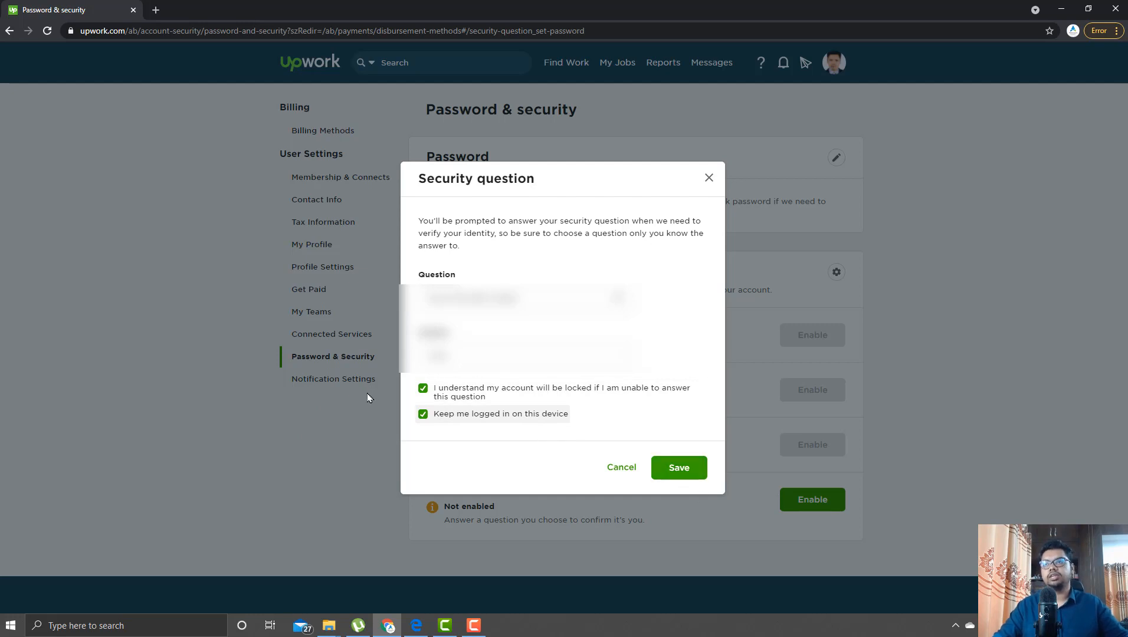
left_click(659, 468)
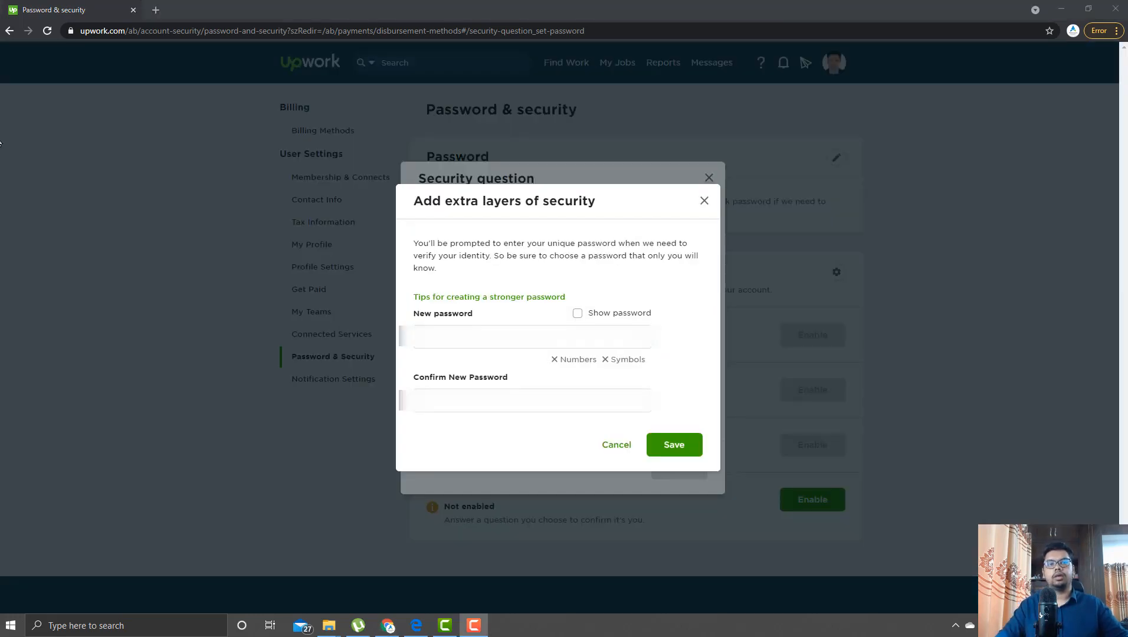
- Enter and confirm a new account password, then save it
left_click(485, 335)
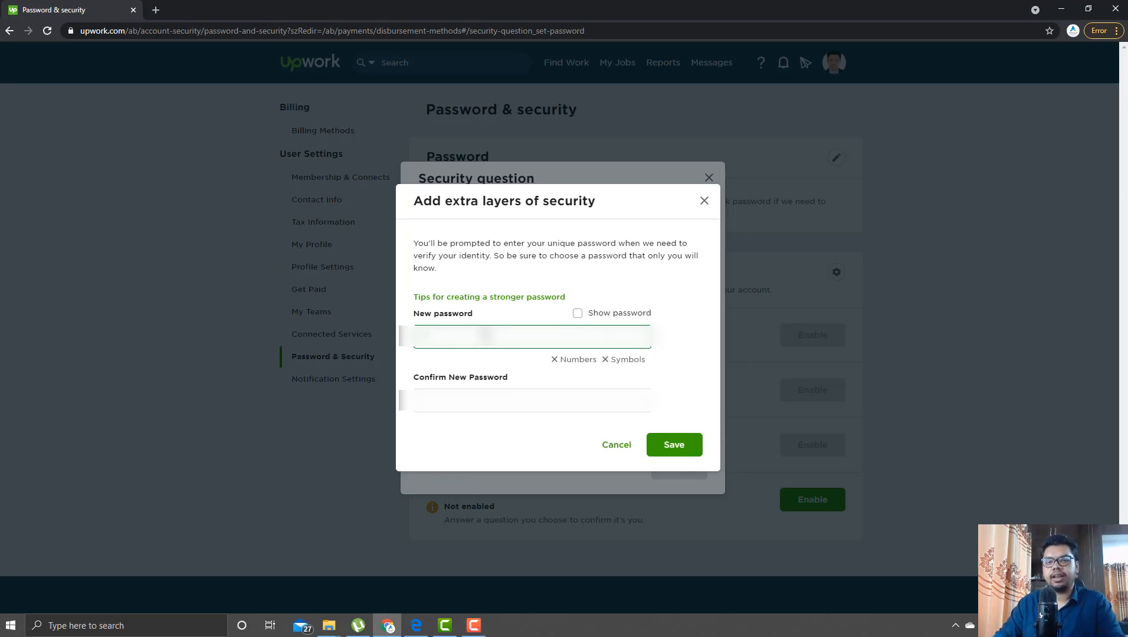
type("••")
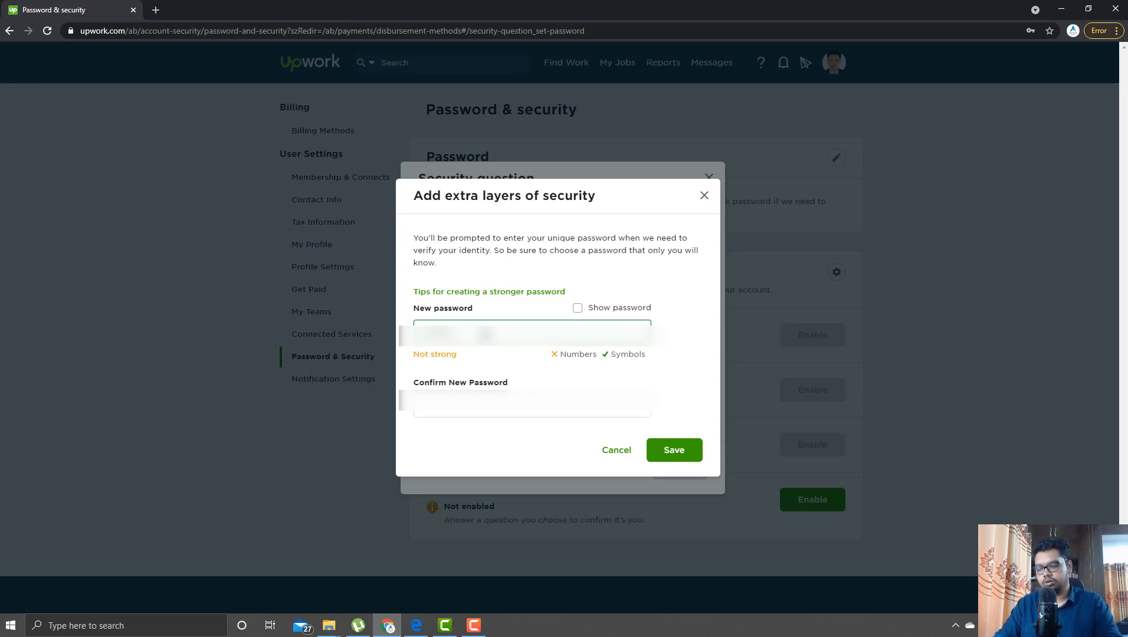
type("1")
key("Tab")
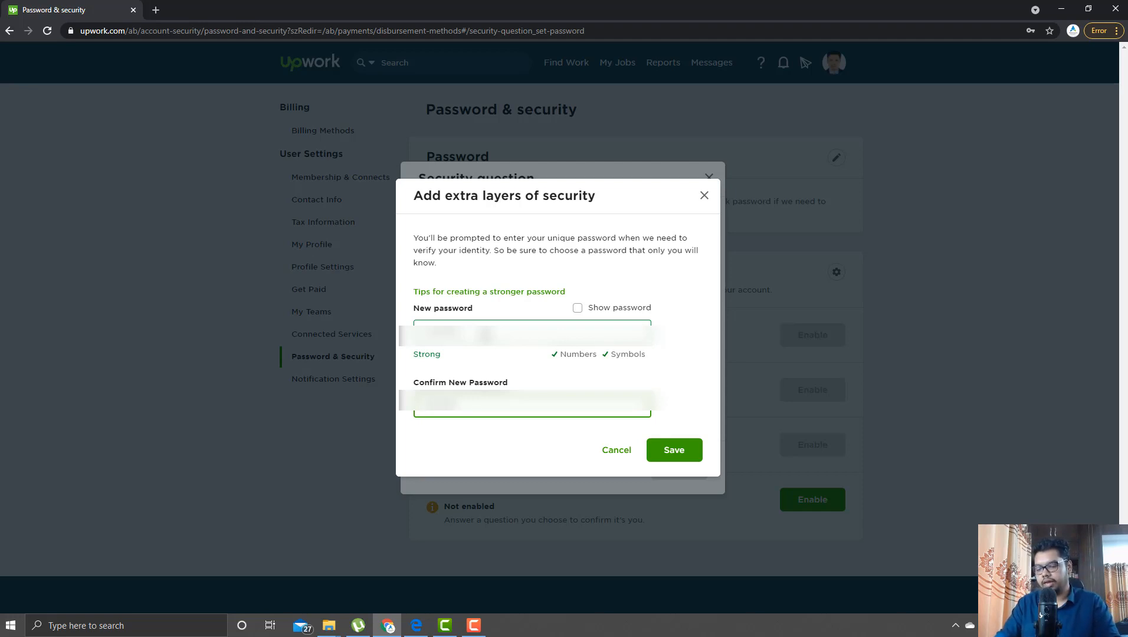
type("•••")
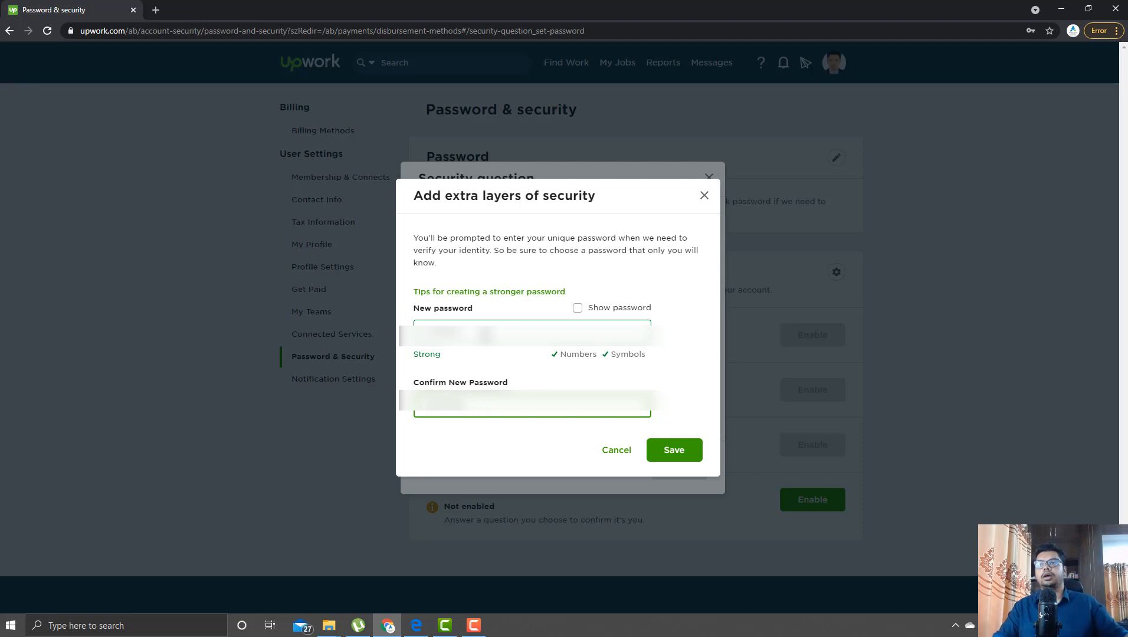
left_click(678, 451)
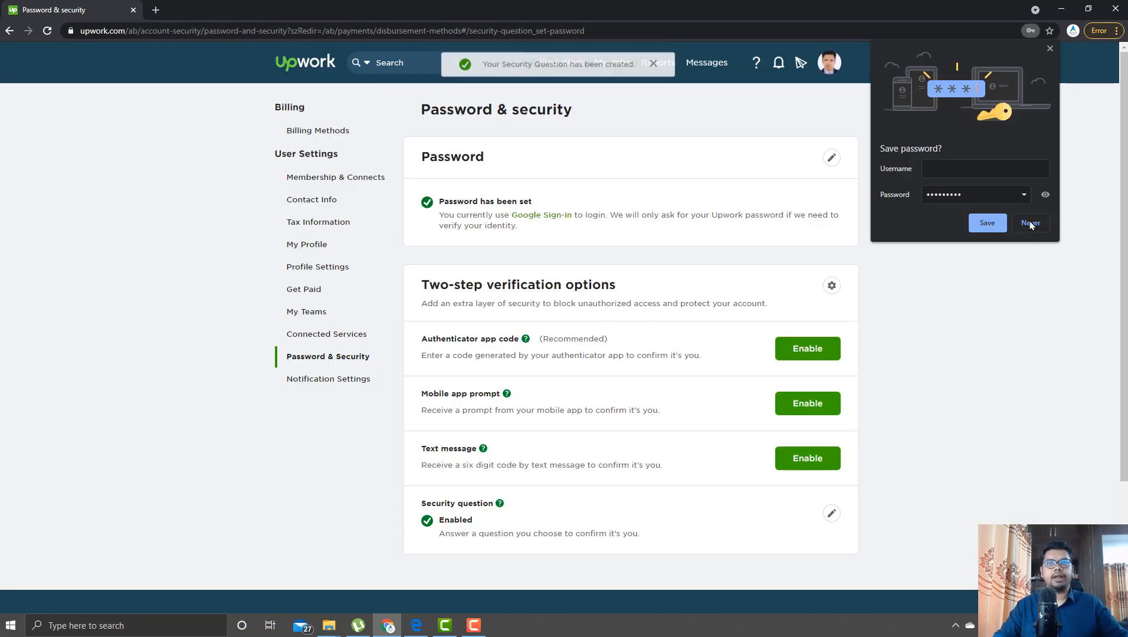
- Decline Chrome's offer to save the password and dismiss the confirmation message
left_click(1031, 224)
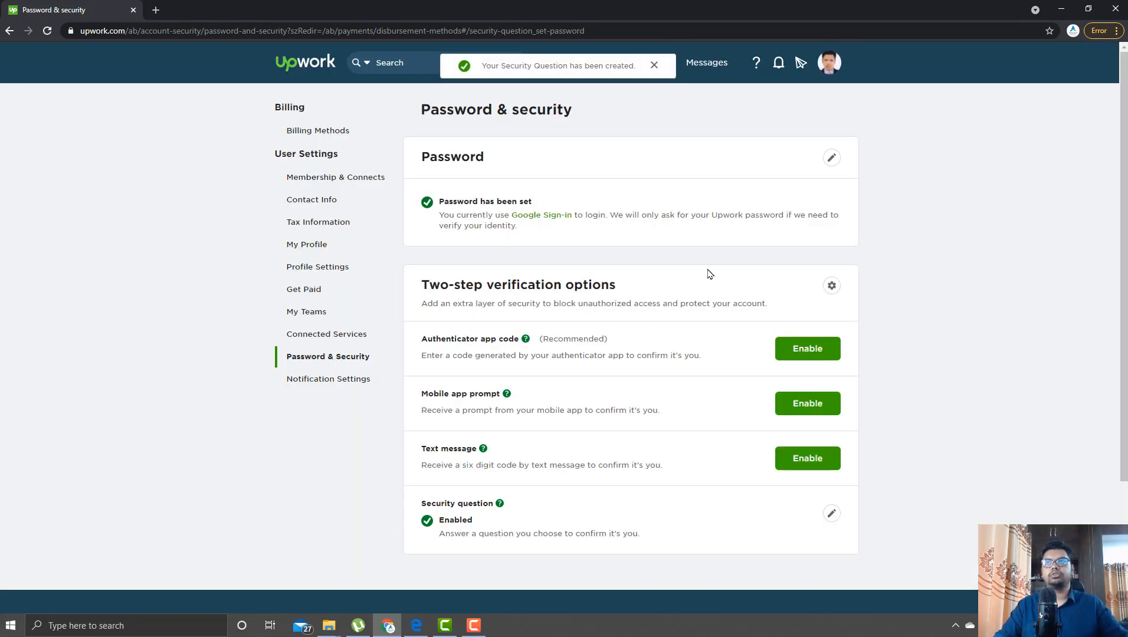
left_click(655, 66)
mouse_move(654, 71)
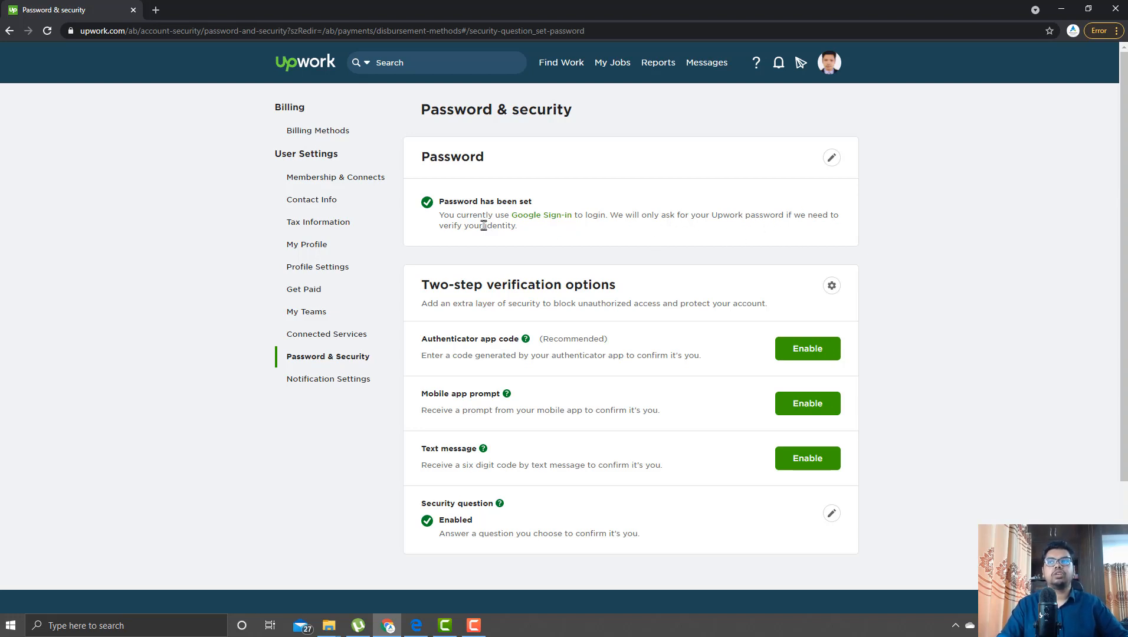
- Open Profile Settings in a new browser tab beside the Password & security page
left_click(304, 301)
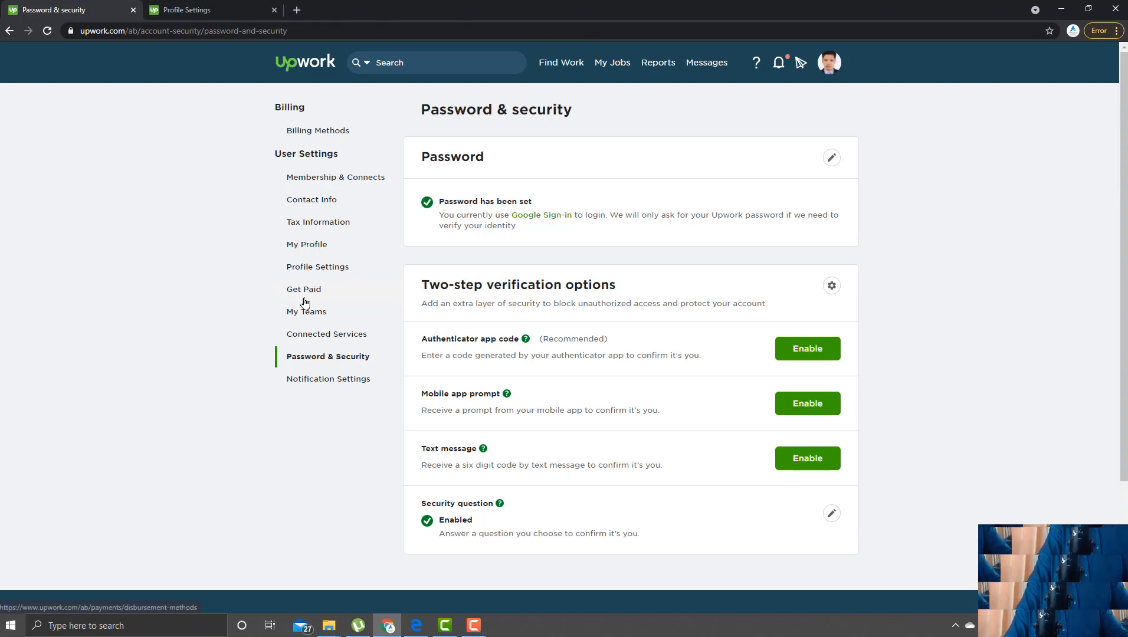
- Review the Contact info page's account details, additional accounts and location
left_click(319, 201)
scroll(713, 391, "down", 5)
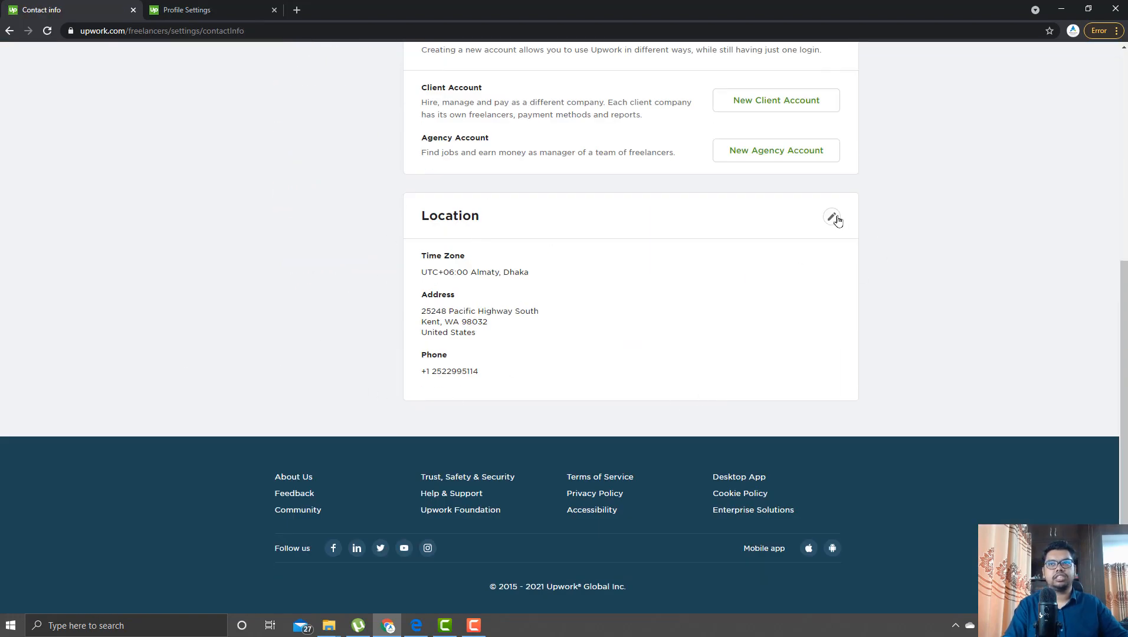
scroll(955, 320, "up", 4)
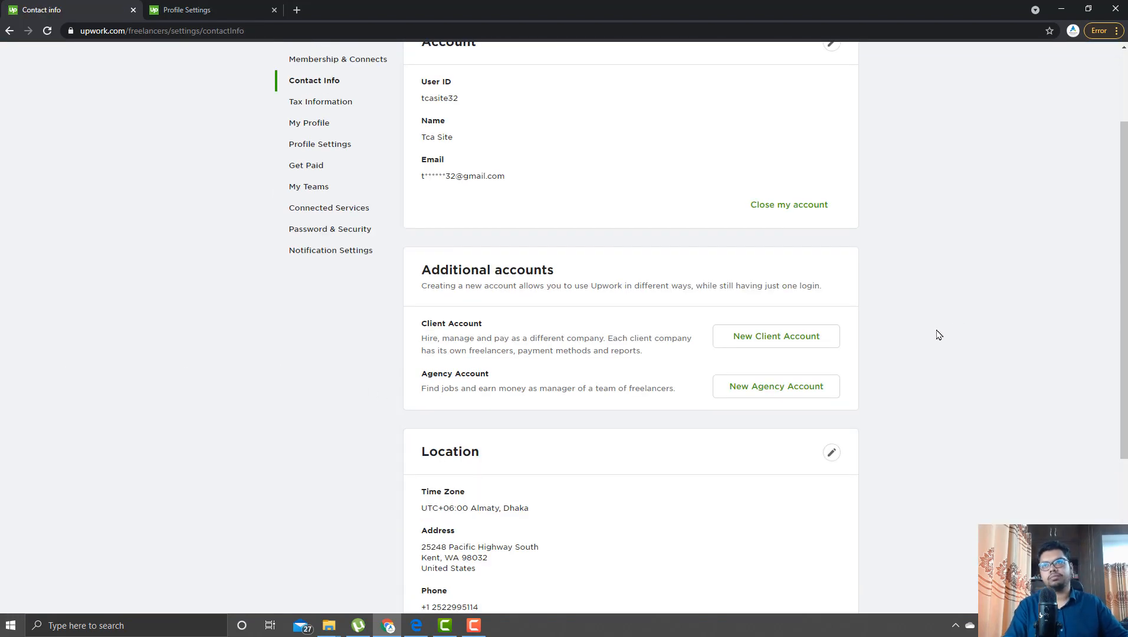
scroll(934, 317, "up", 2)
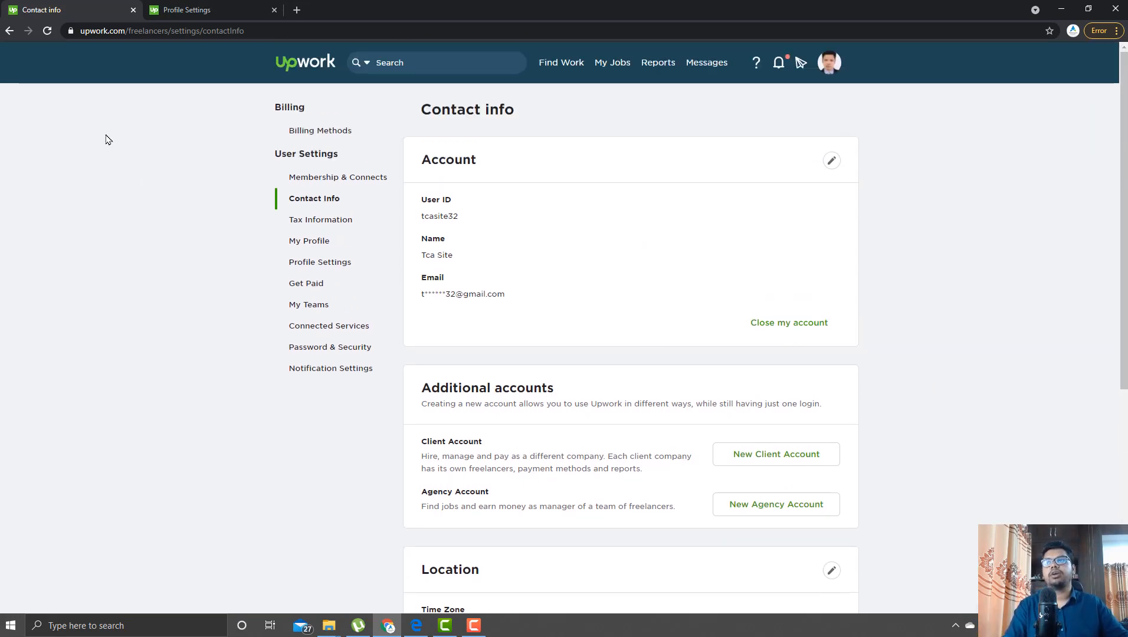
- Go to the freelancer profile and review the Web Developer title, $25.00/hr rate and overview
mouse_move(534, 74)
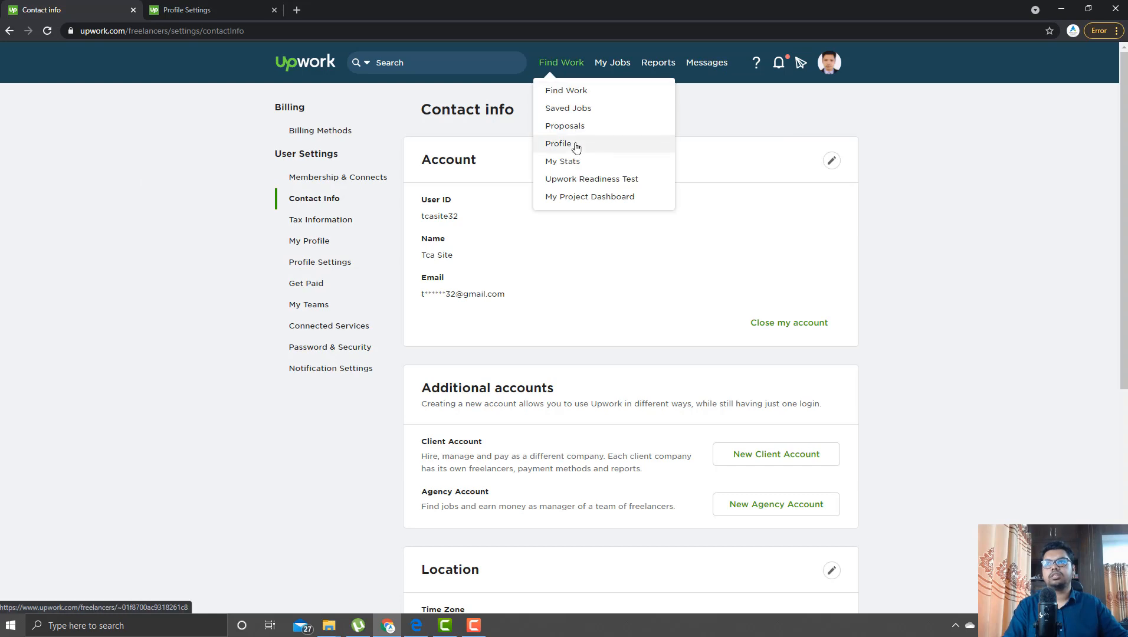
left_click(576, 147)
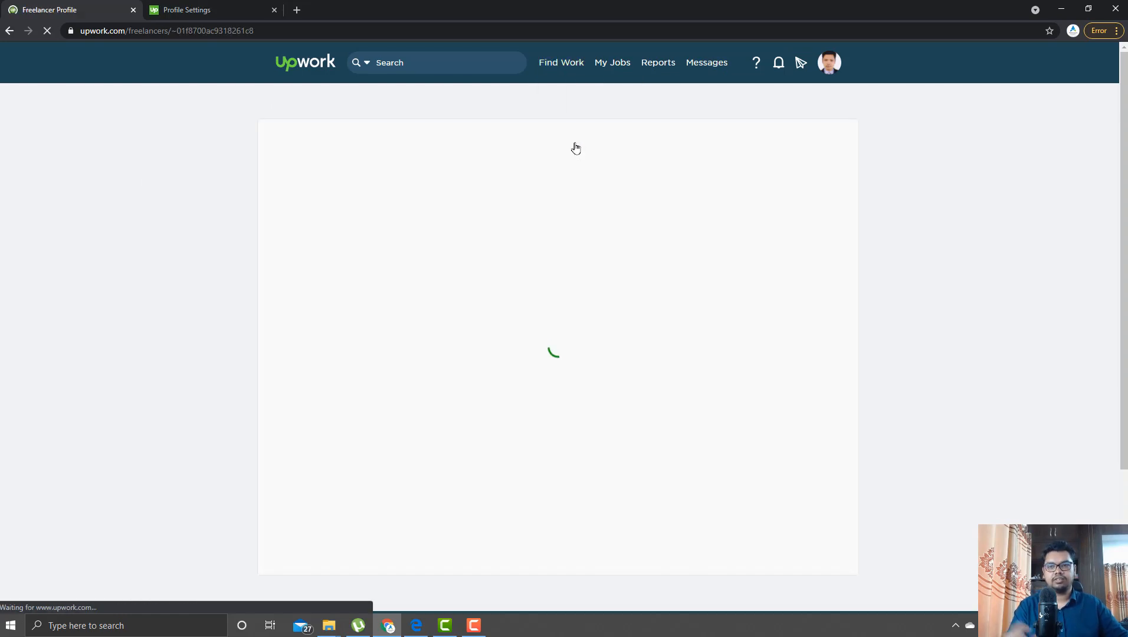
scroll(977, 376, "down", 1)
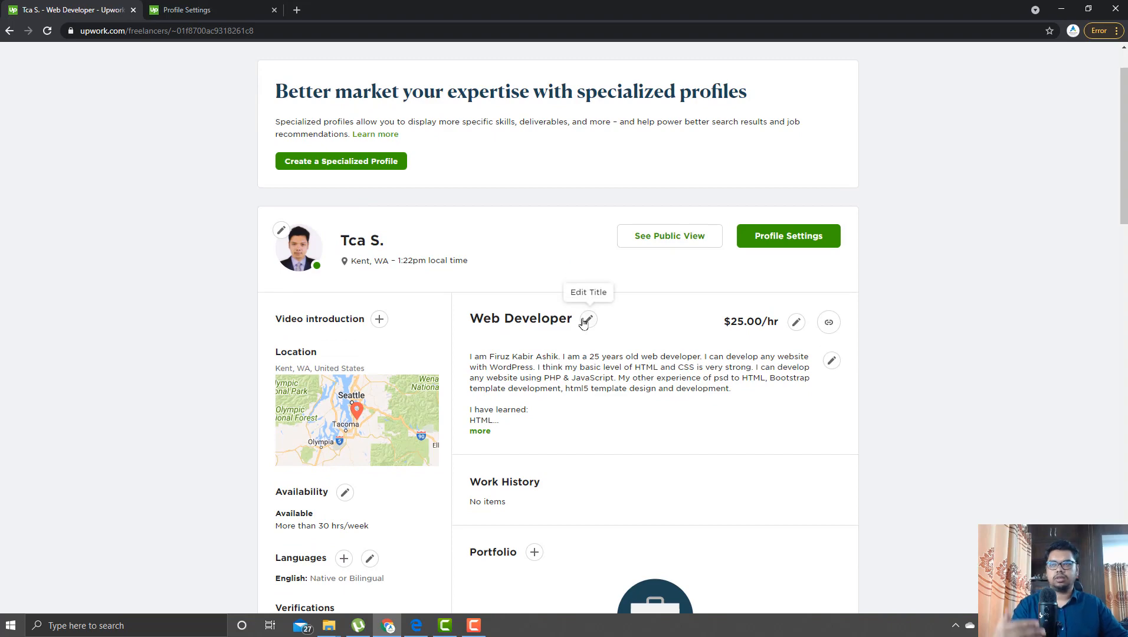
scroll(1012, 466, "down", 5)
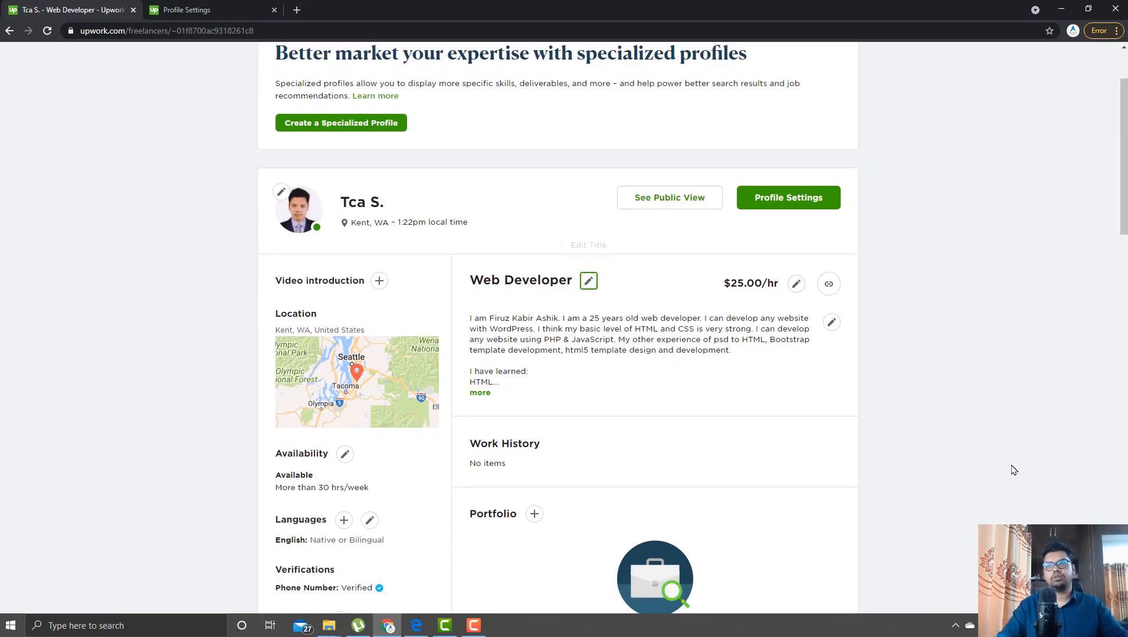
scroll(767, 384, "up", 6)
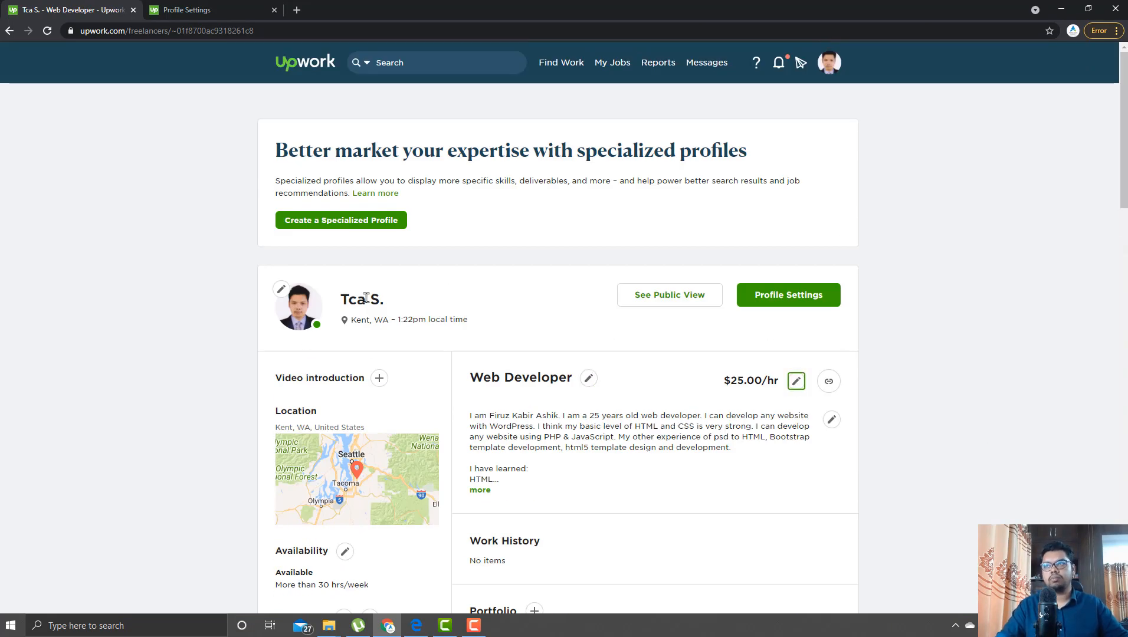